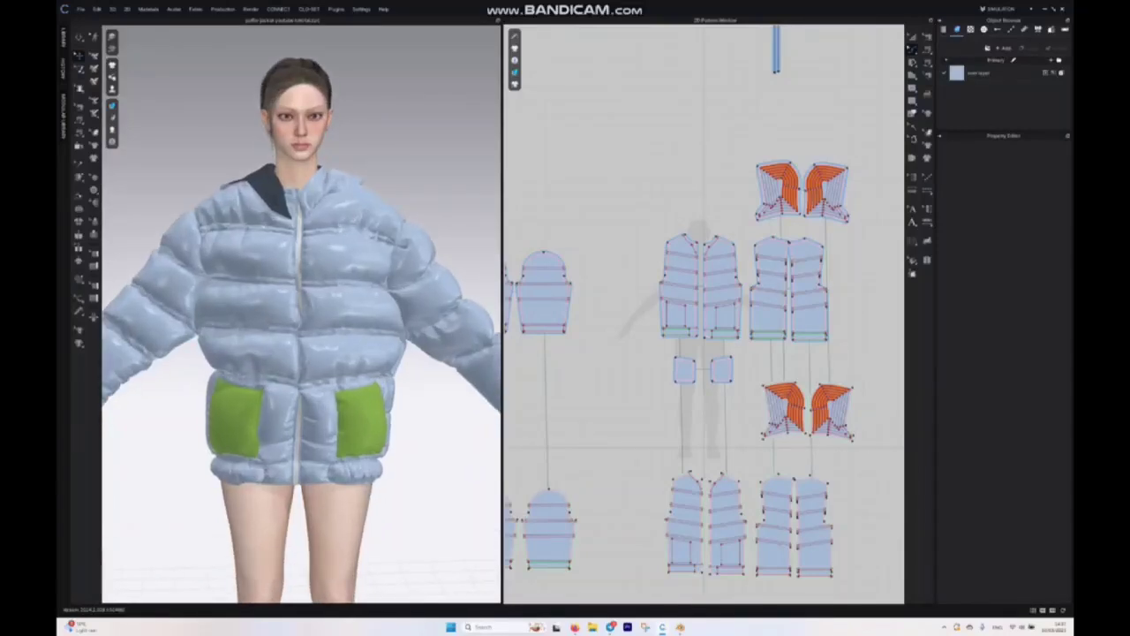
Step: Switch to the UV Editor workspace and examine how the jacket's pattern pieces are arranged in UV space
scroll(301, 330, "down", 5)
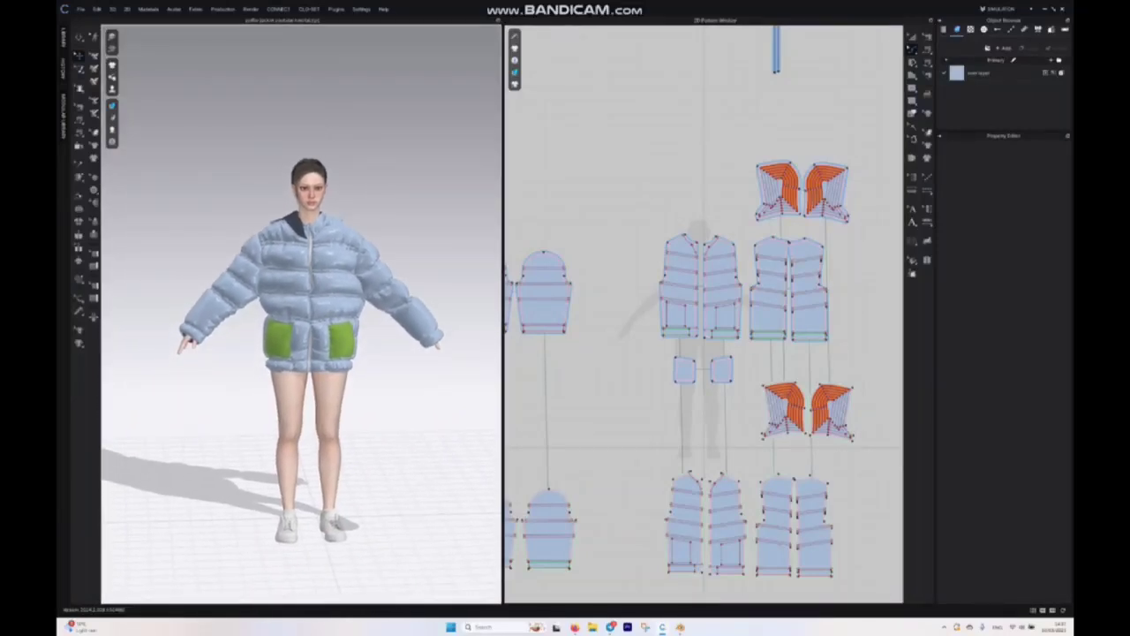
left_click(1001, 9)
left_click(1000, 55)
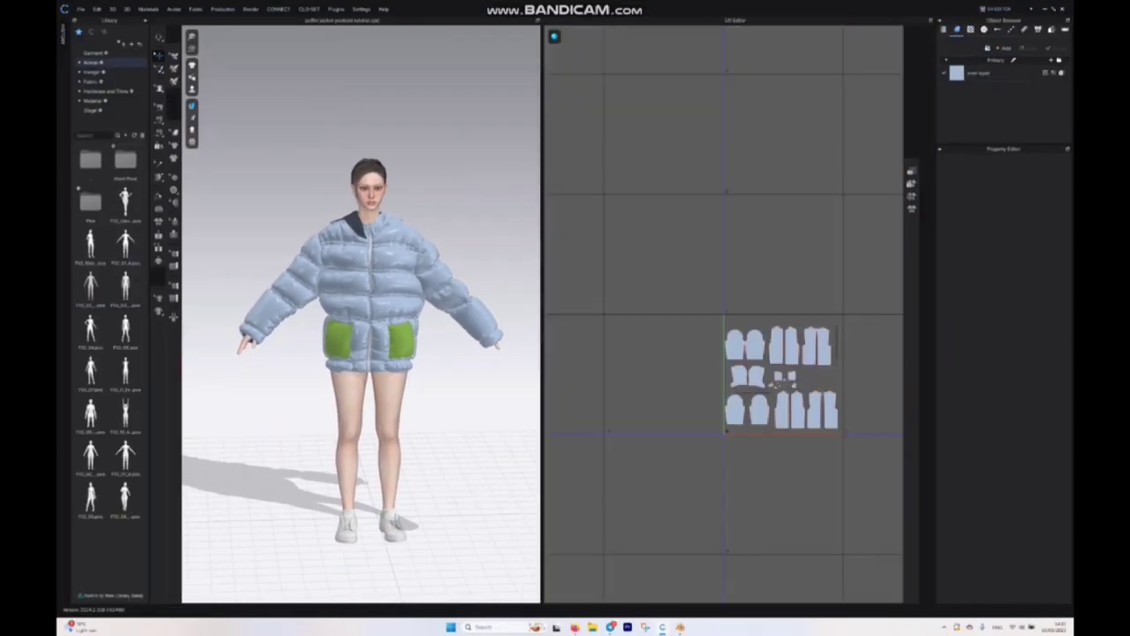
middle_click_drag(798, 327, 741, 206)
scroll(683, 250, "up", 5)
scroll(681, 248, "down", 5)
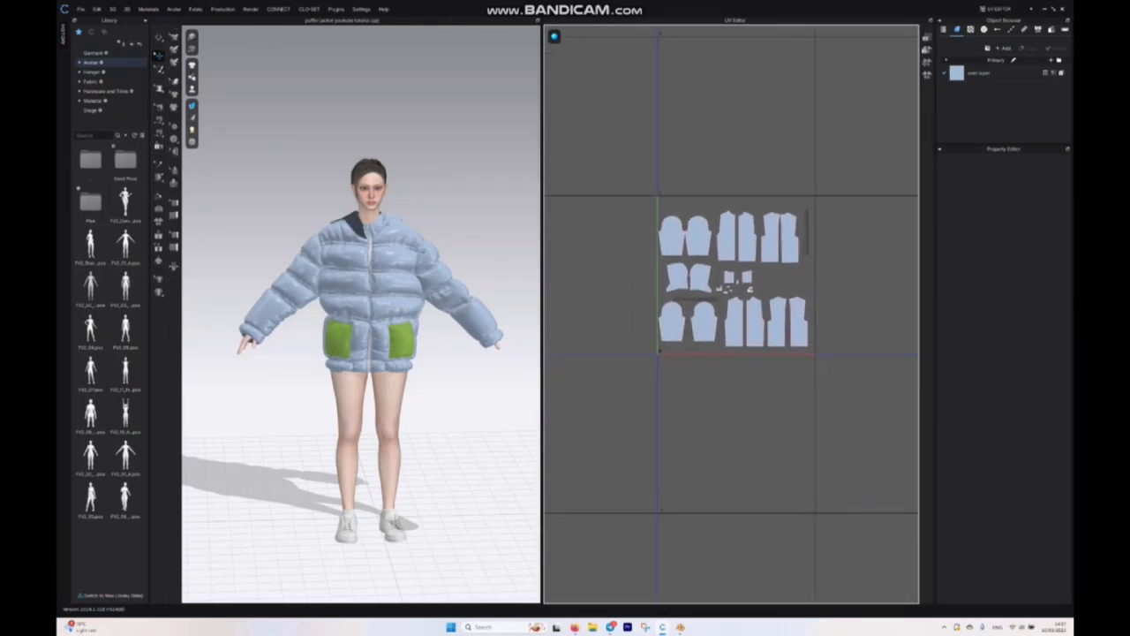
scroll(741, 283, "up", 3)
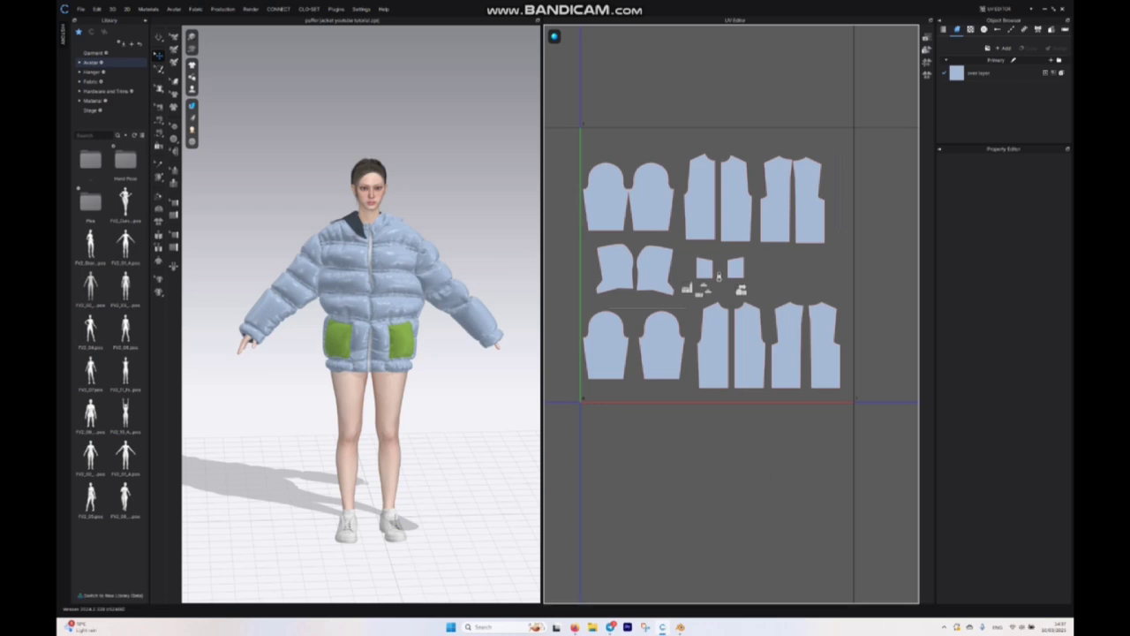
Step: Switch to the Animation workspace and load the female avatar's walking-in-place motion, accepting the motion options
left_click(996, 8)
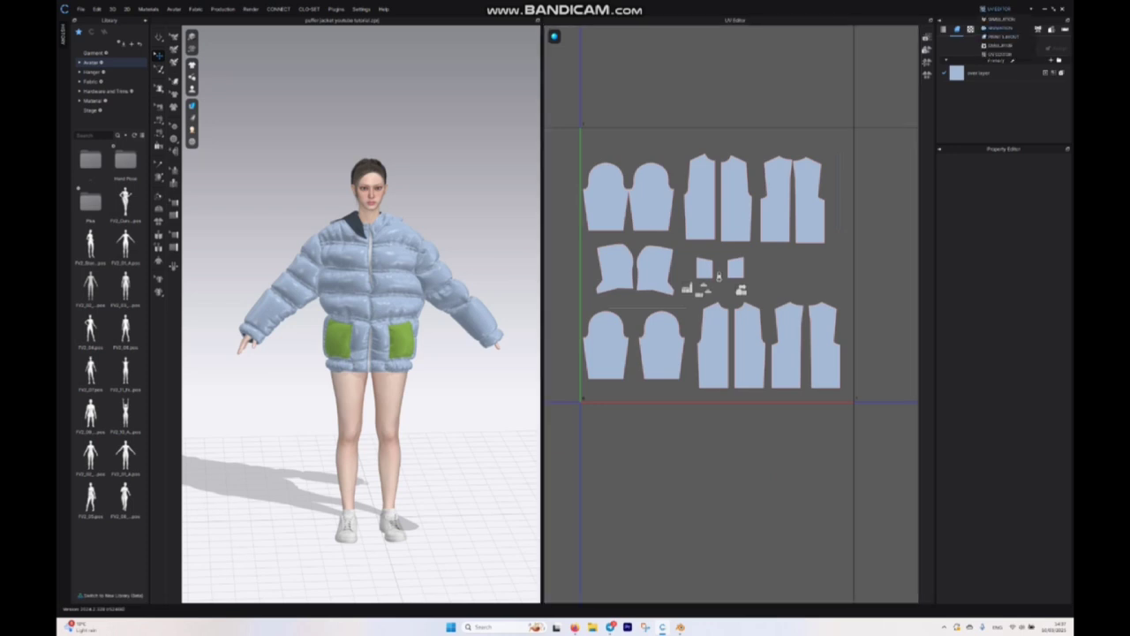
left_click(1000, 28)
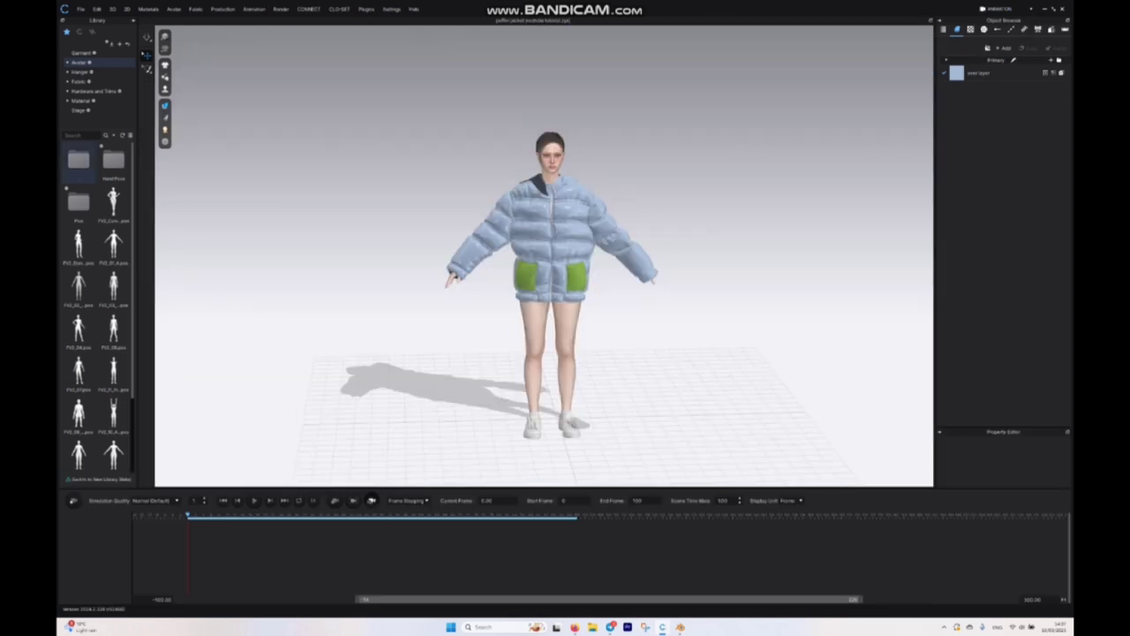
left_click(80, 62)
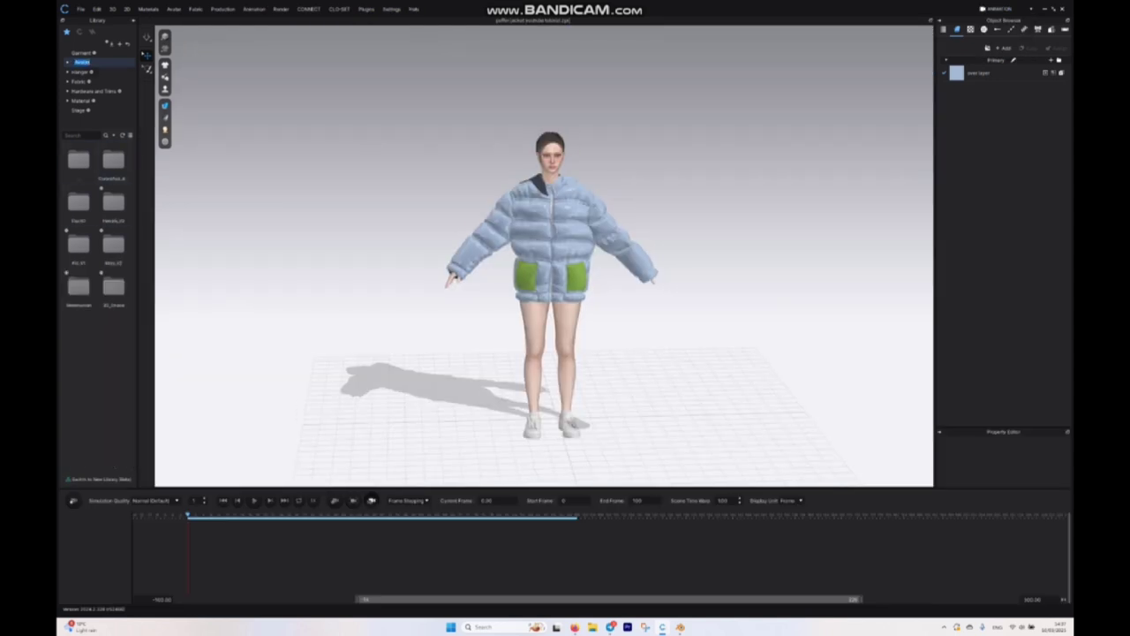
double_click(113, 201)
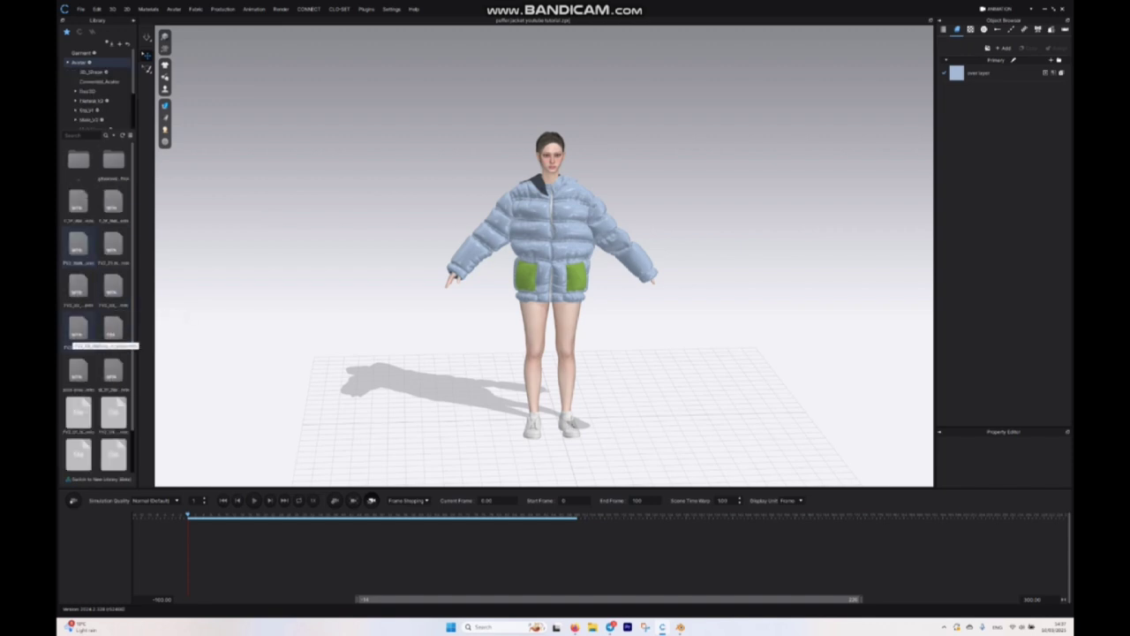
double_click(78, 328)
left_click(593, 327)
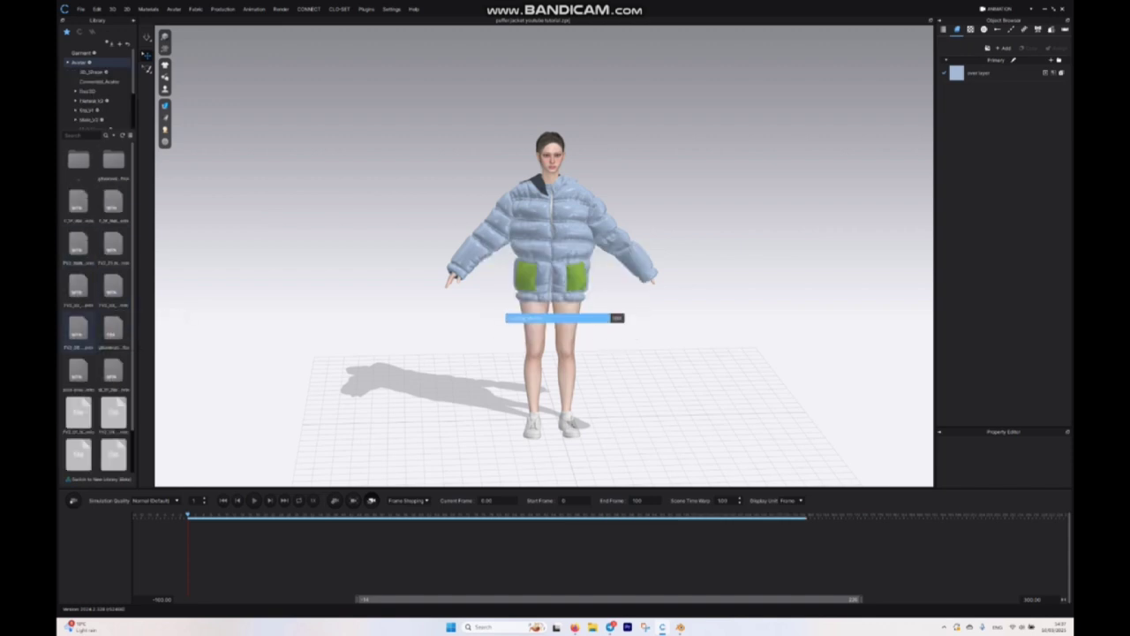
Step: Set the simulation quality to Custom and record the jacket's simulation over the walking motion, recording again from frame 30
left_click(74, 501)
left_click(73, 501)
left_click(204, 497)
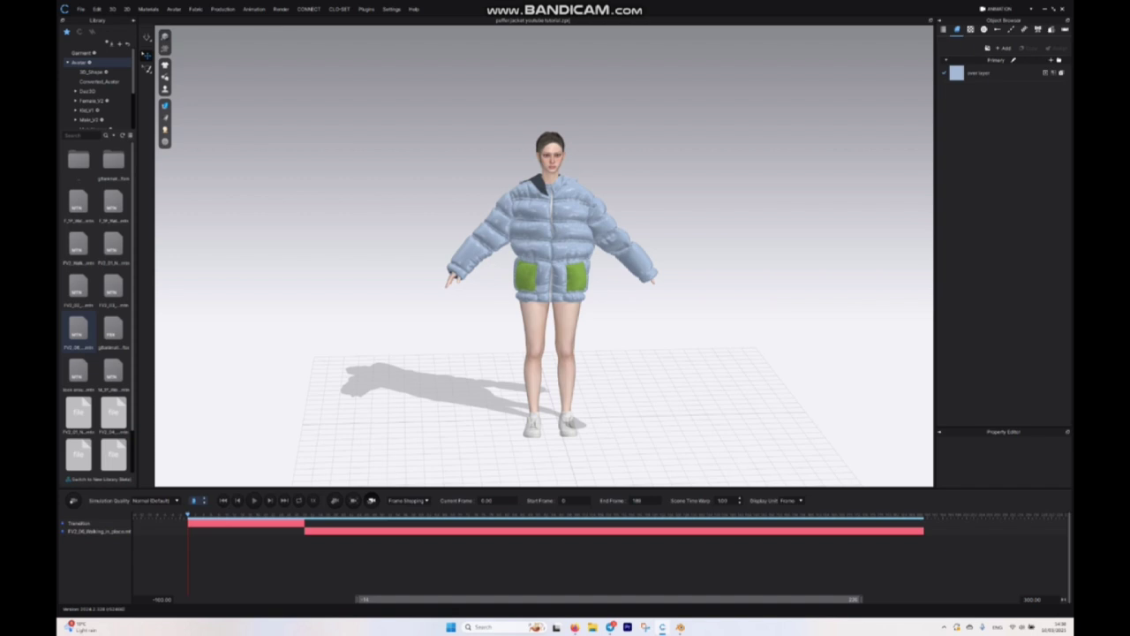
left_click(72, 500)
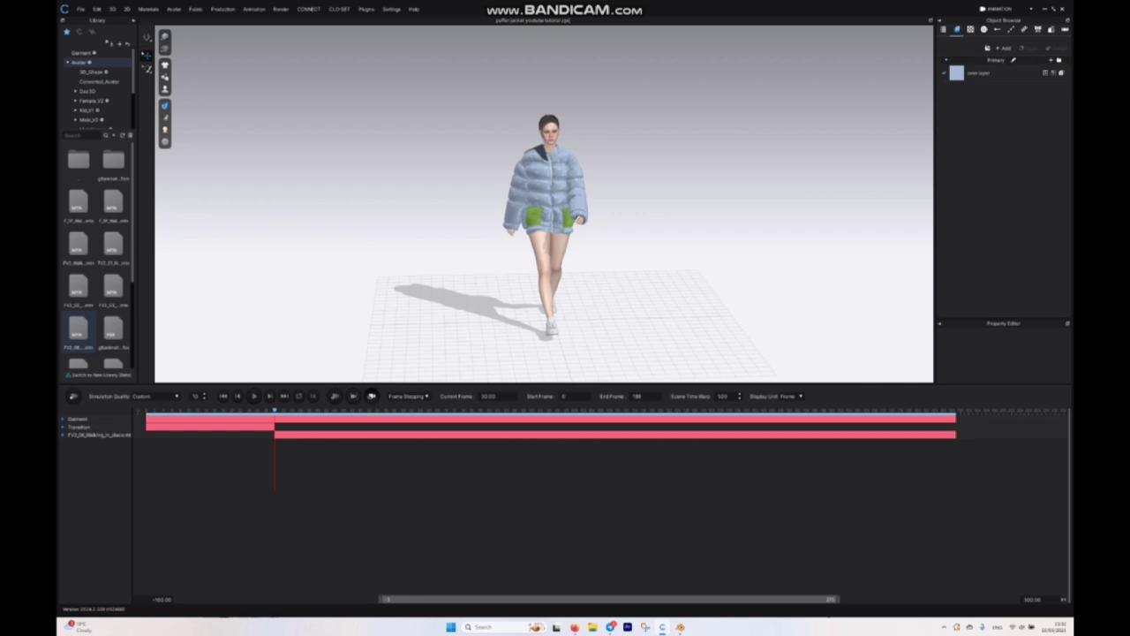
left_click(73, 395)
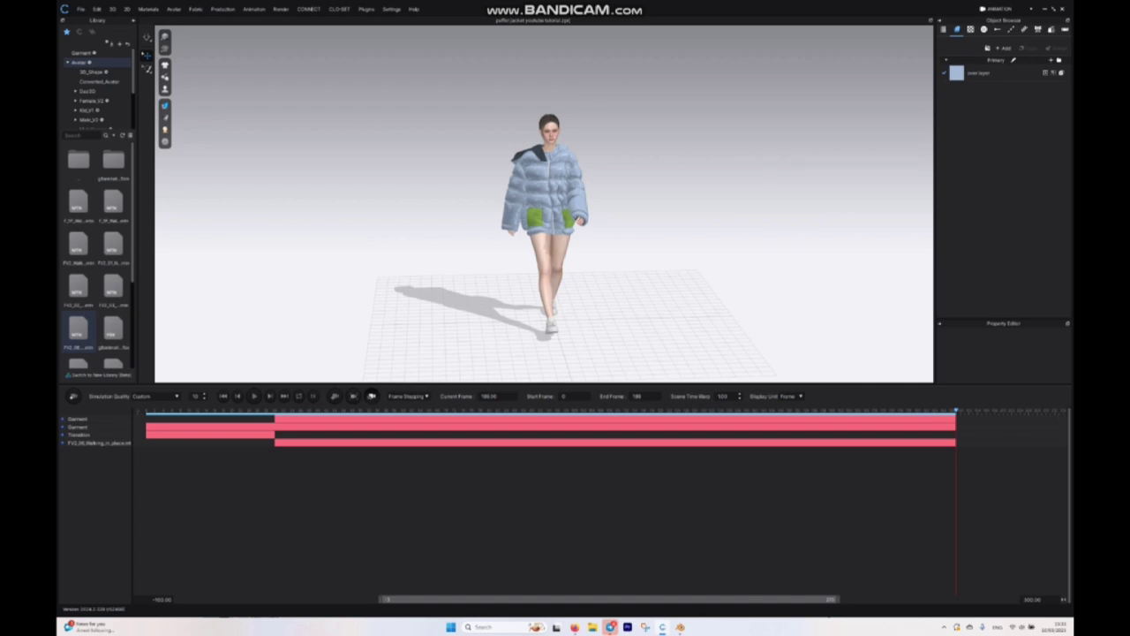
Step: Delete the first full-length Garment recording and the Transition track from the timeline
left_click(79, 427)
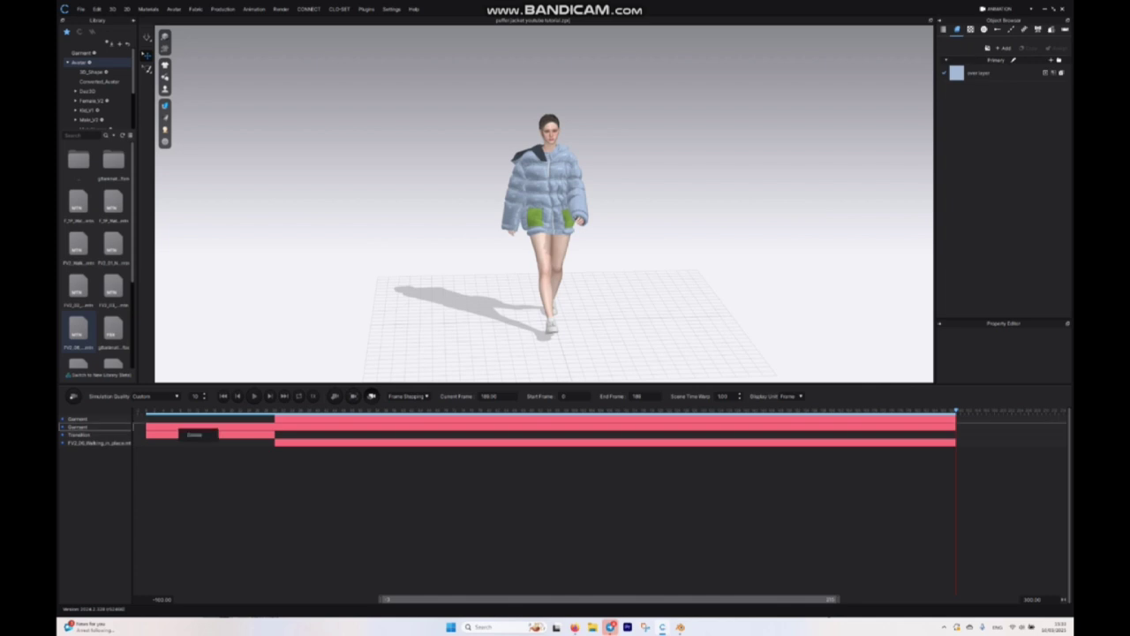
key("Delete")
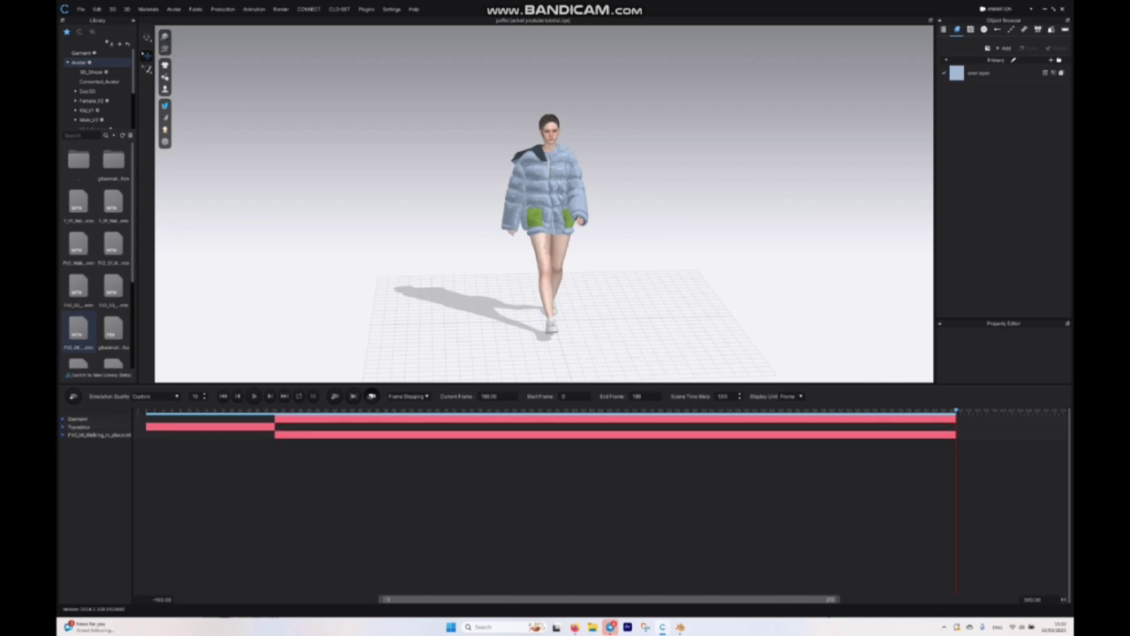
left_click(80, 428)
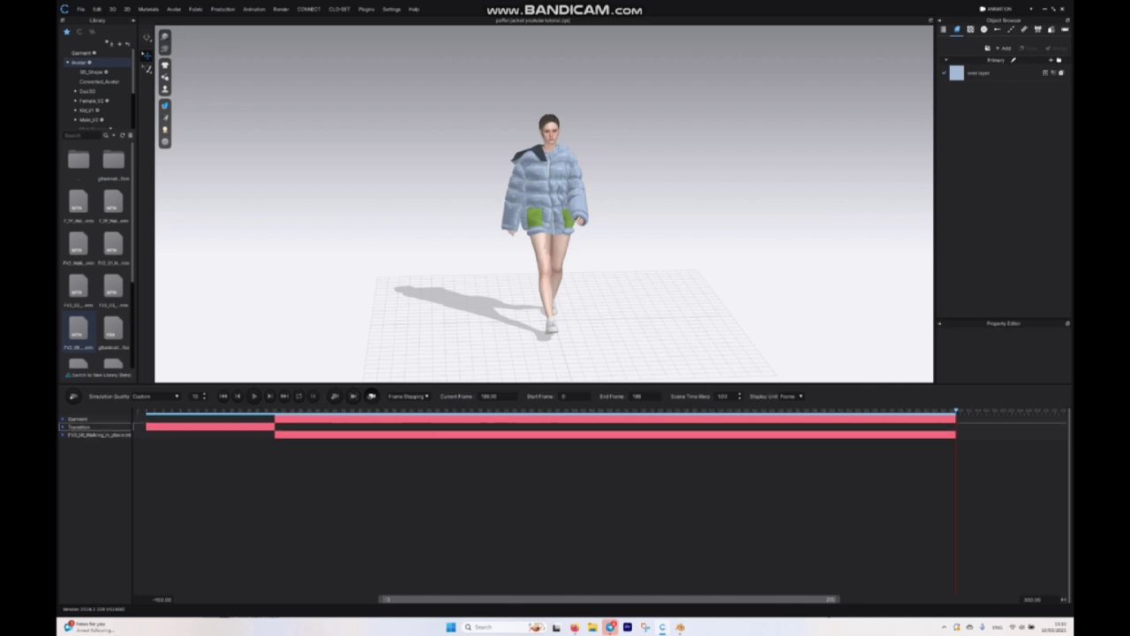
key("Delete")
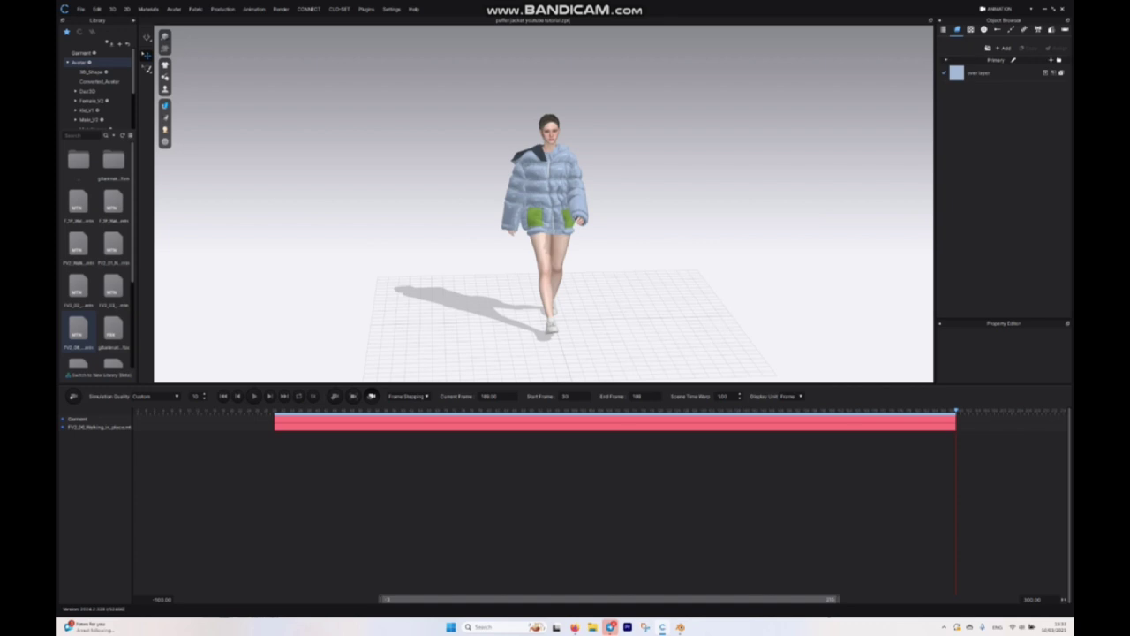
Step: Return to the Simulation workspace and export the animated jacket as an Alembic (OGAWA) file named garment with Thick geometry
left_click(1000, 8)
left_click(1001, 19)
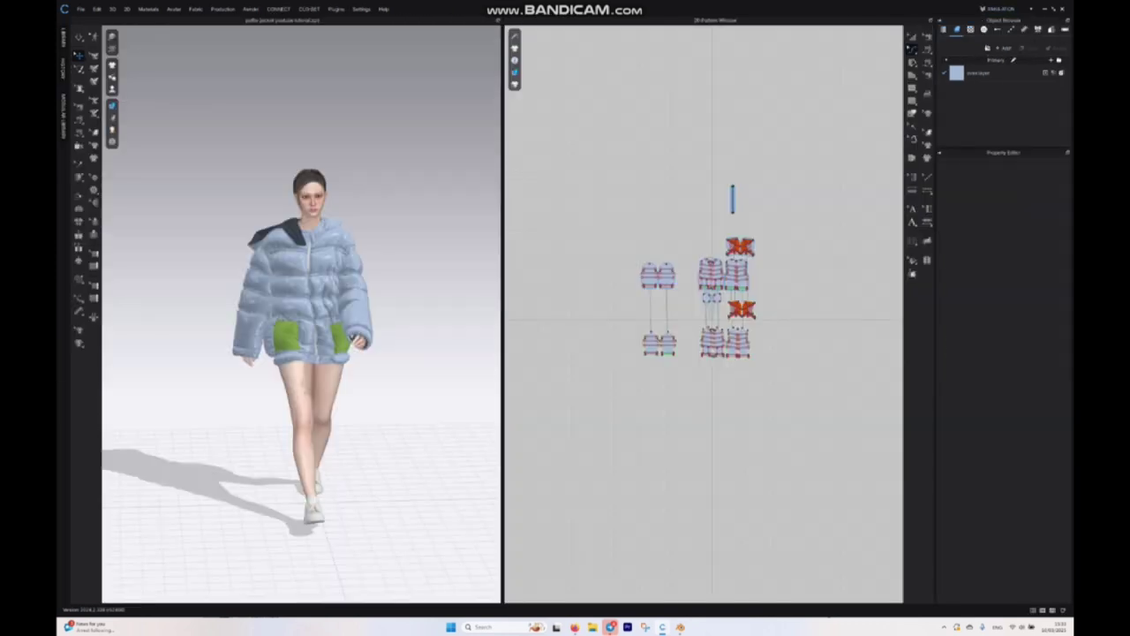
left_click(81, 8)
mouse_move(89, 91)
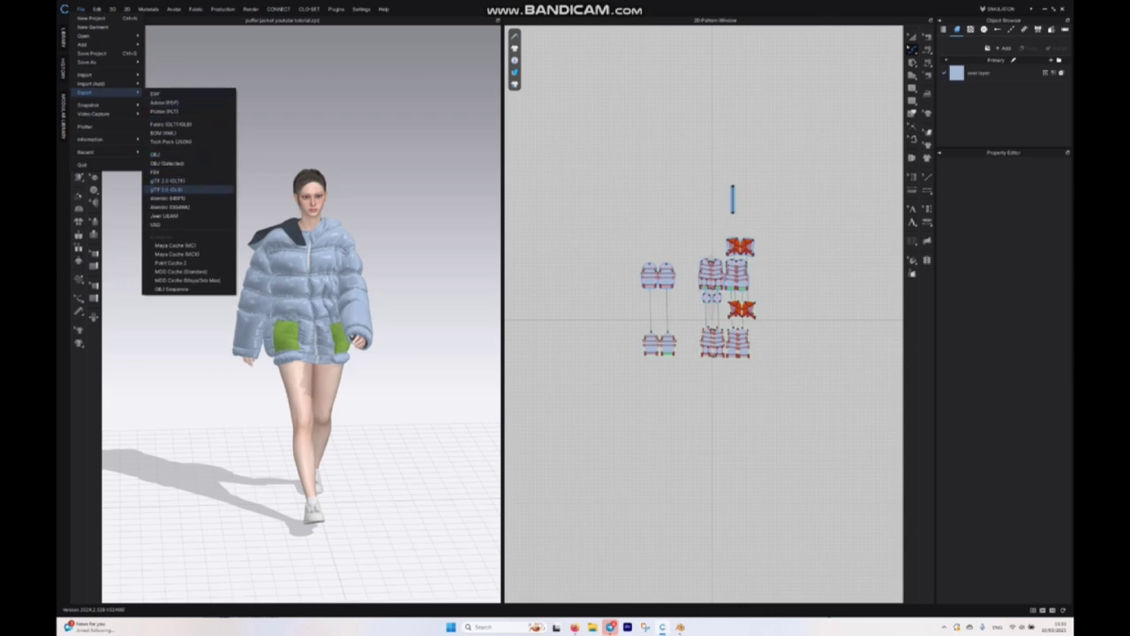
left_click(169, 206)
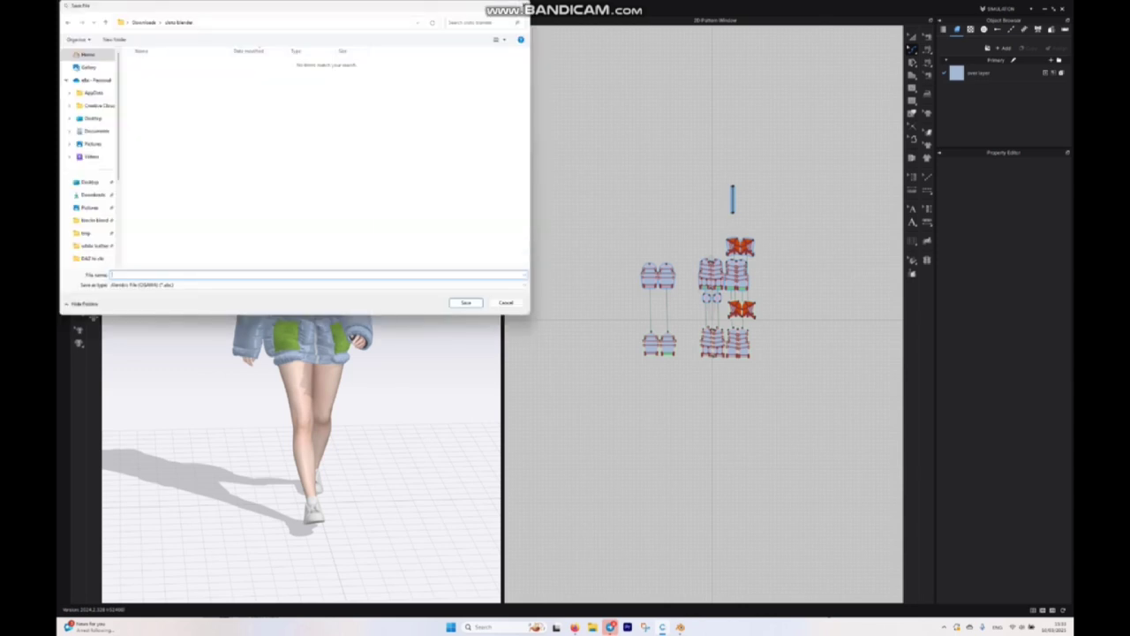
type("garment")
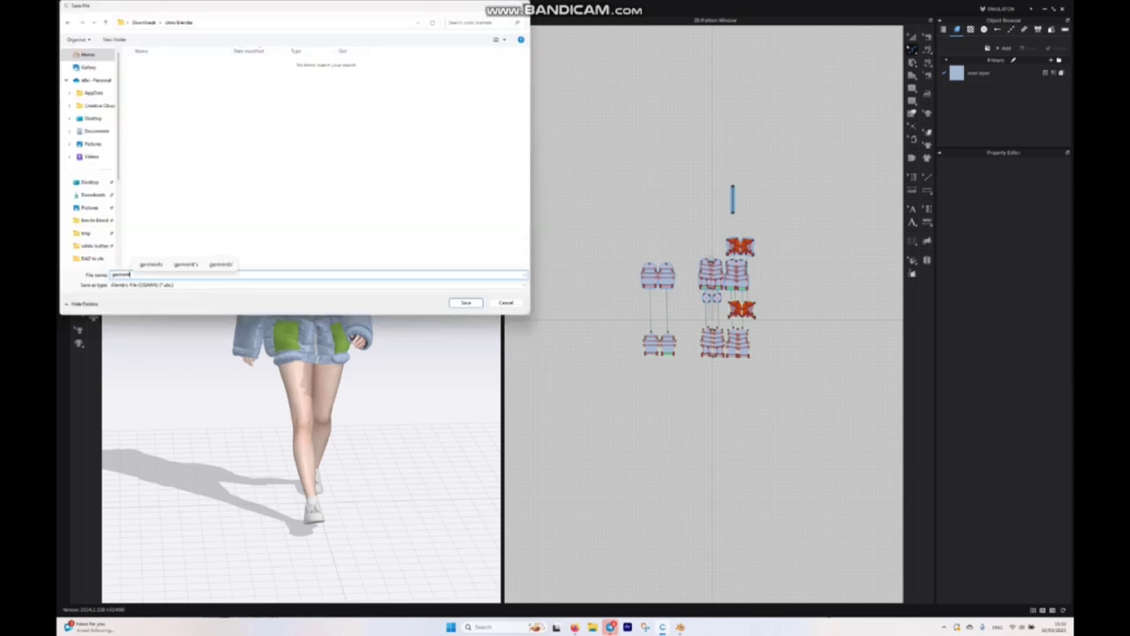
key("Return")
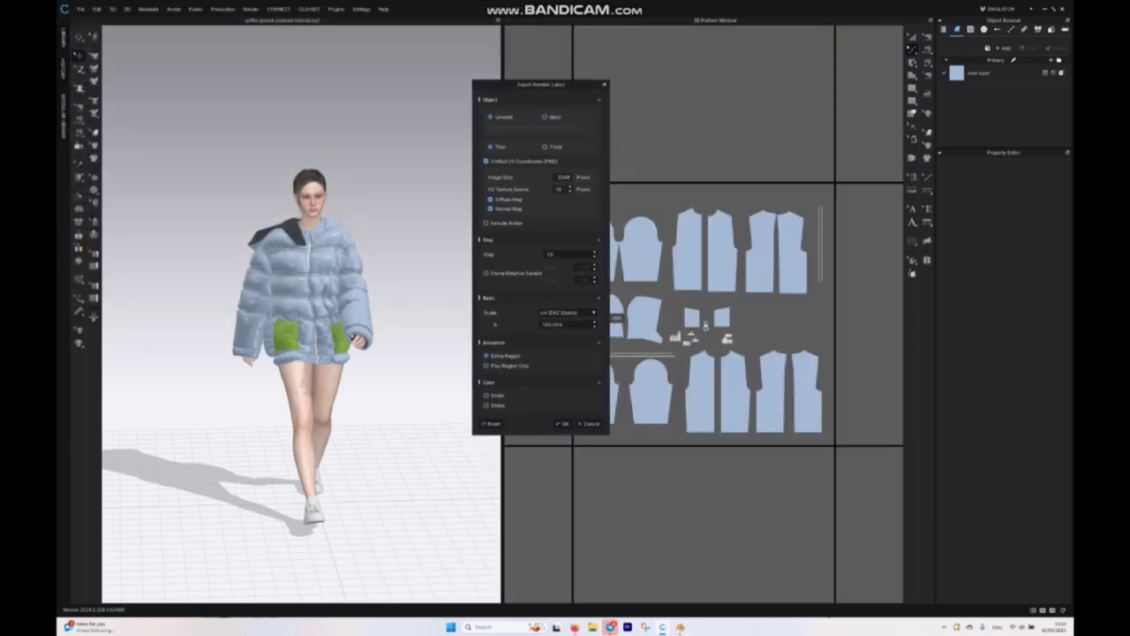
left_click(545, 146)
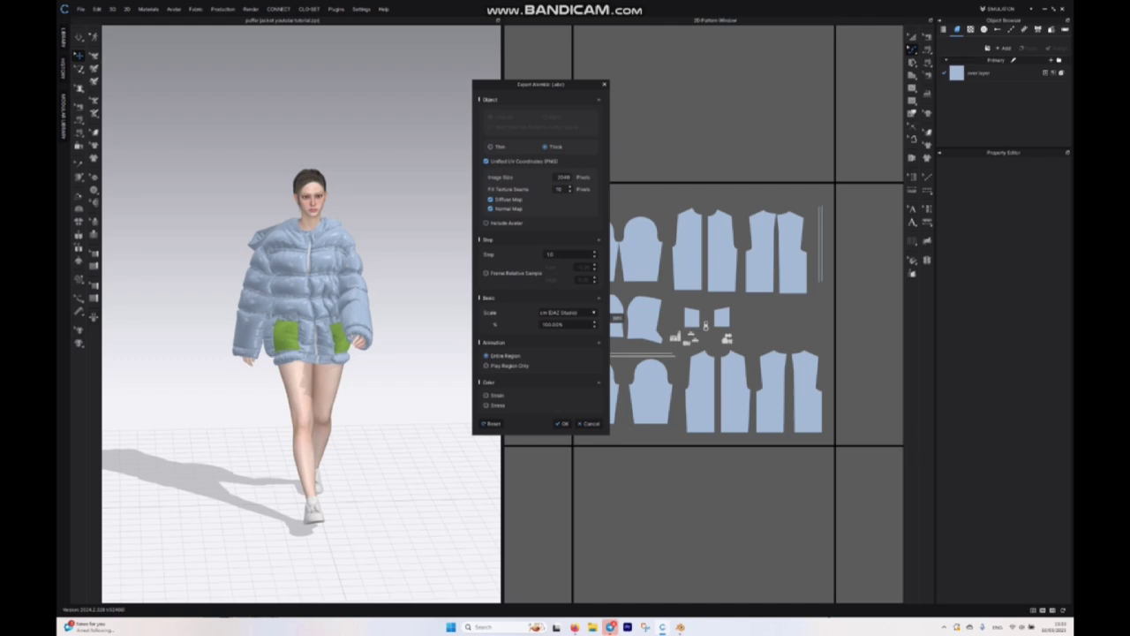
left_click(562, 423)
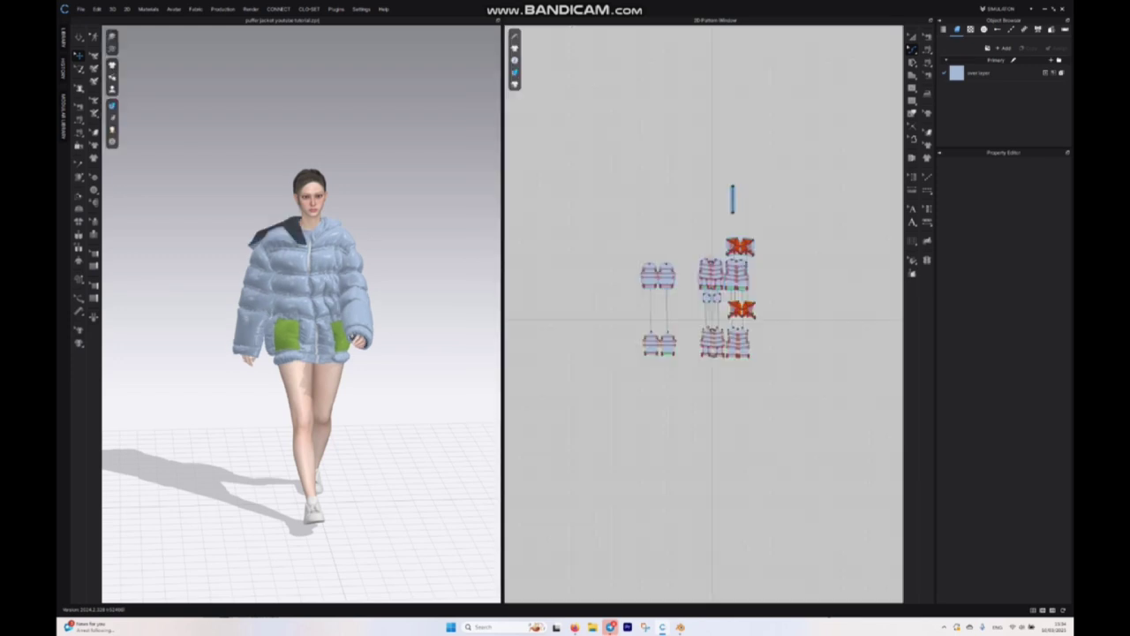
Step: Delete all of the jacket's pattern pieces and select the remaining avatar
key("ctrl+a")
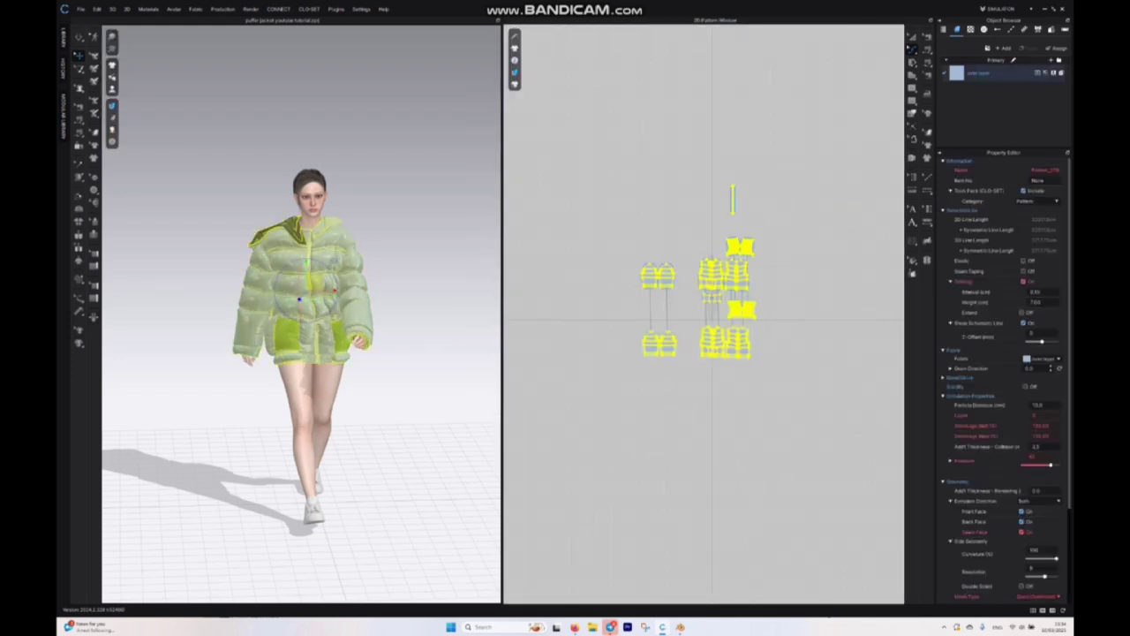
key("Delete")
left_click(310, 222)
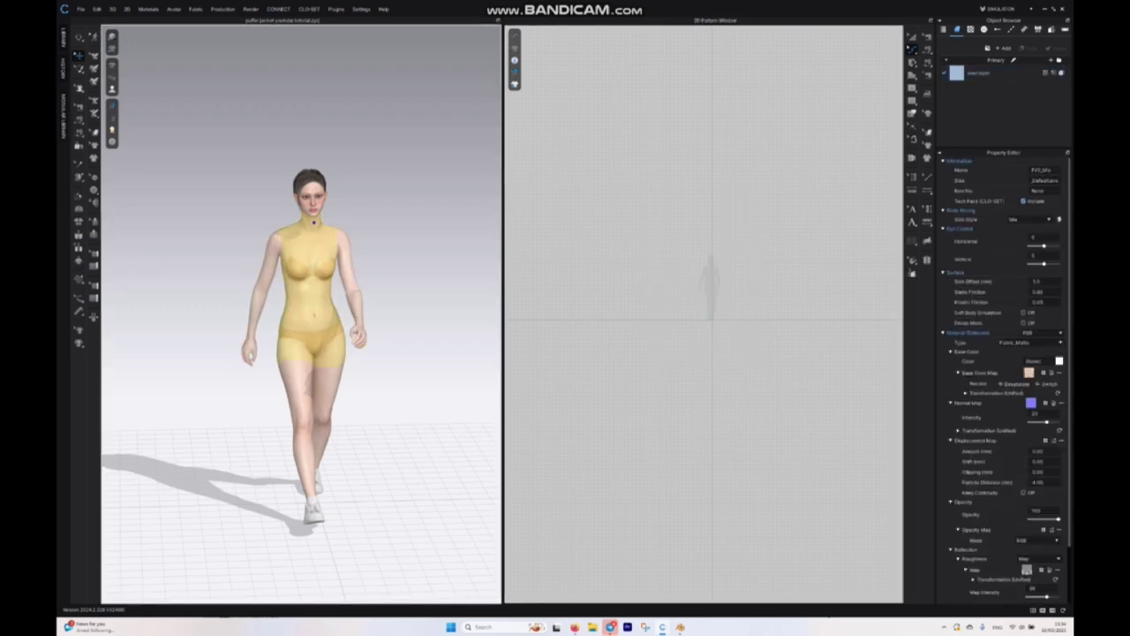
Step: Export the avatar with its joint animation as an FBX file named avatar, keeping the default export options
left_click(81, 9)
mouse_move(88, 91)
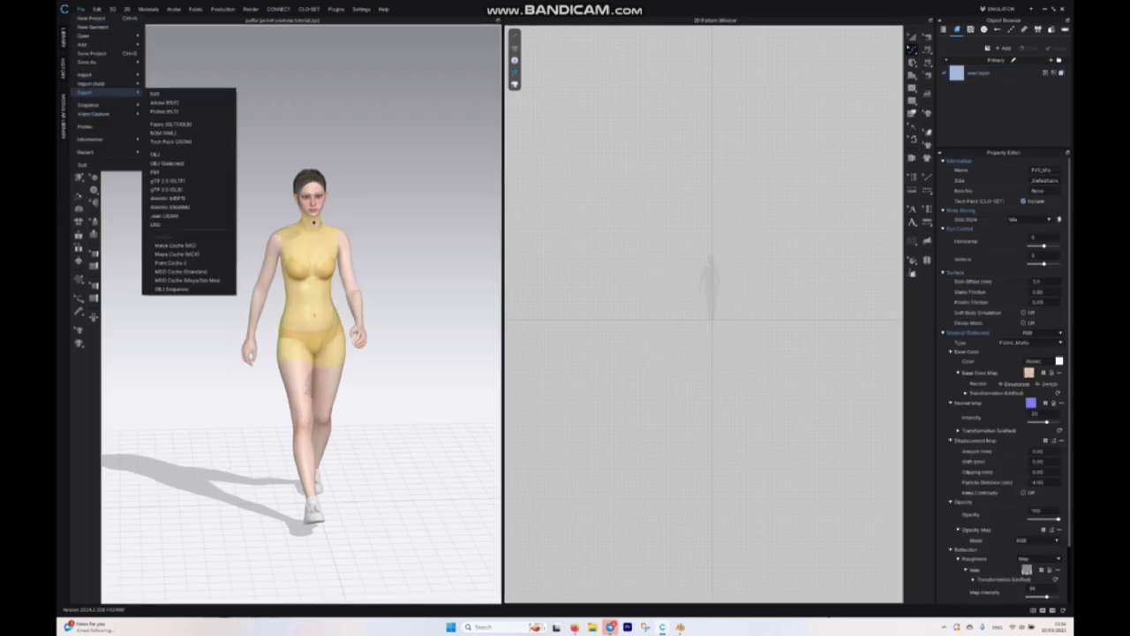
left_click(156, 171)
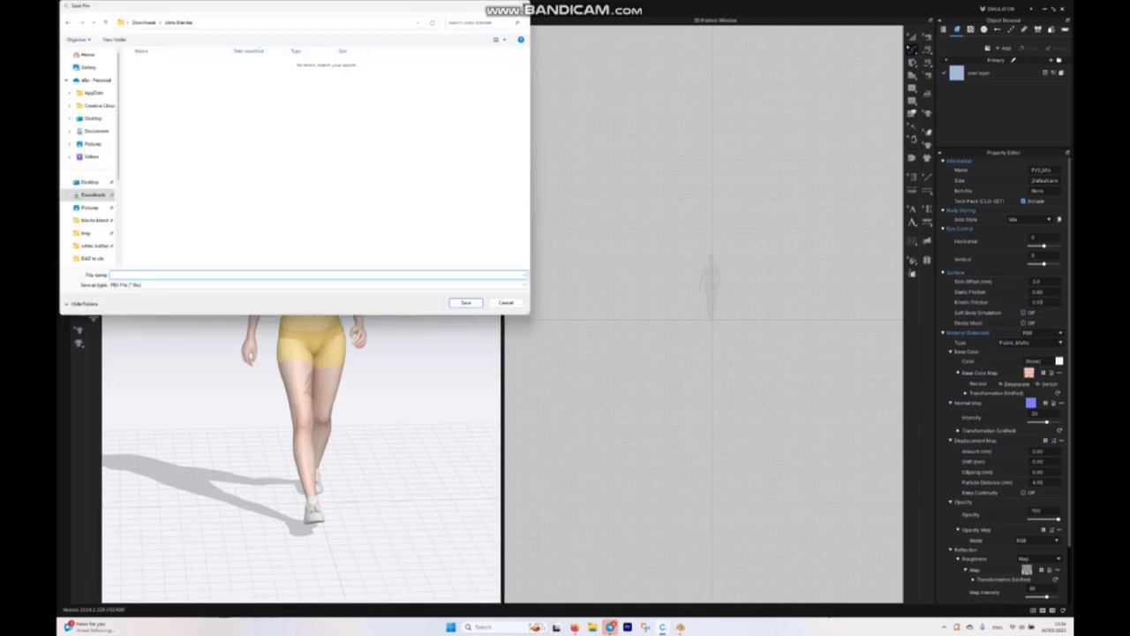
type("avatr")
type("r")
key("Return")
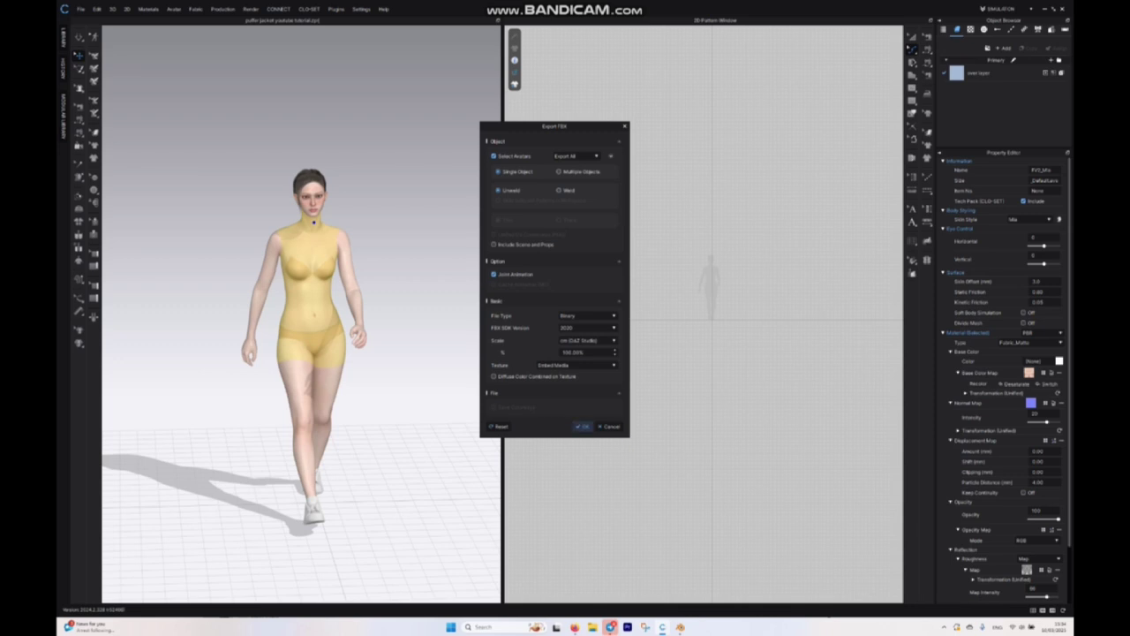
left_click(581, 426)
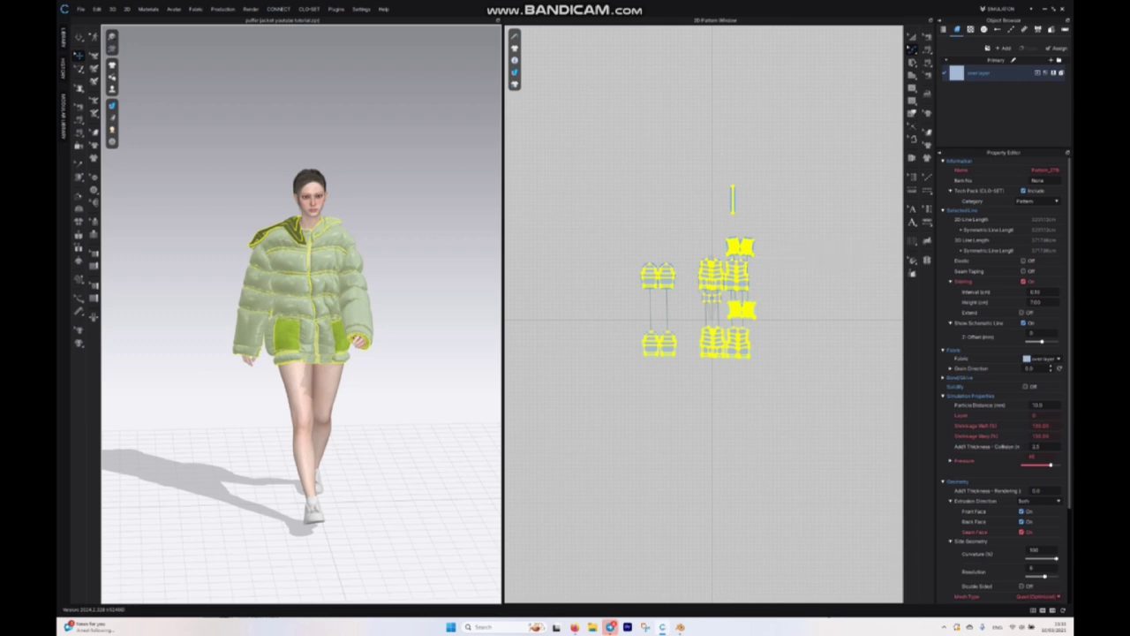
Step: Switch to the UV Editor workspace and save the jacket's UV snapshot as a PNG named texture in the export folder in Downloads
left_click(1000, 8)
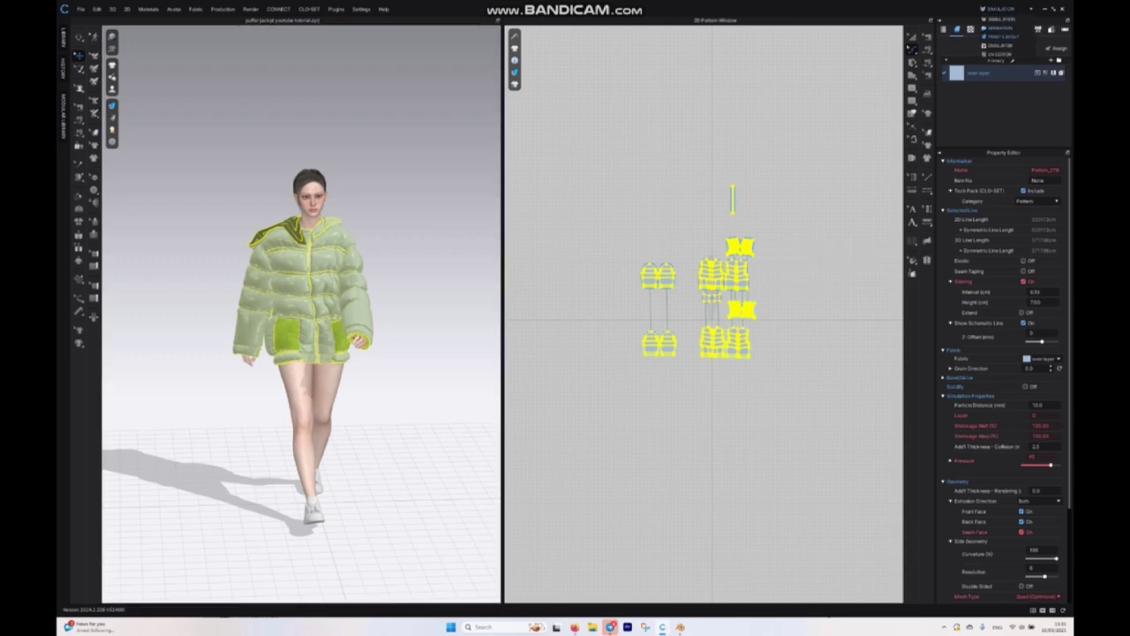
left_click(998, 53)
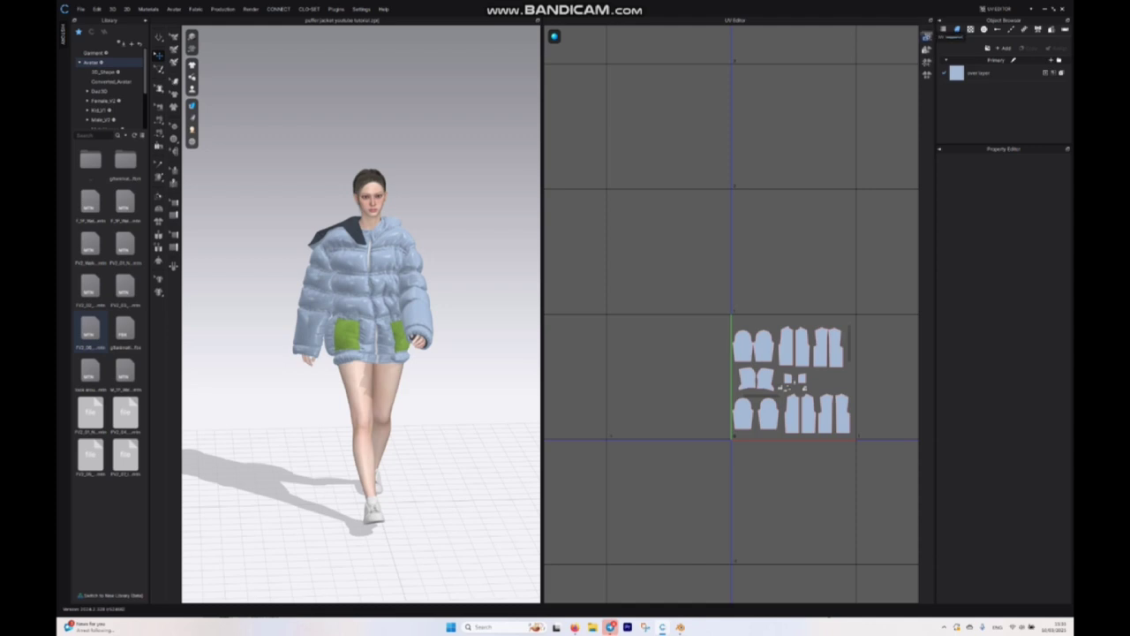
left_click(926, 36)
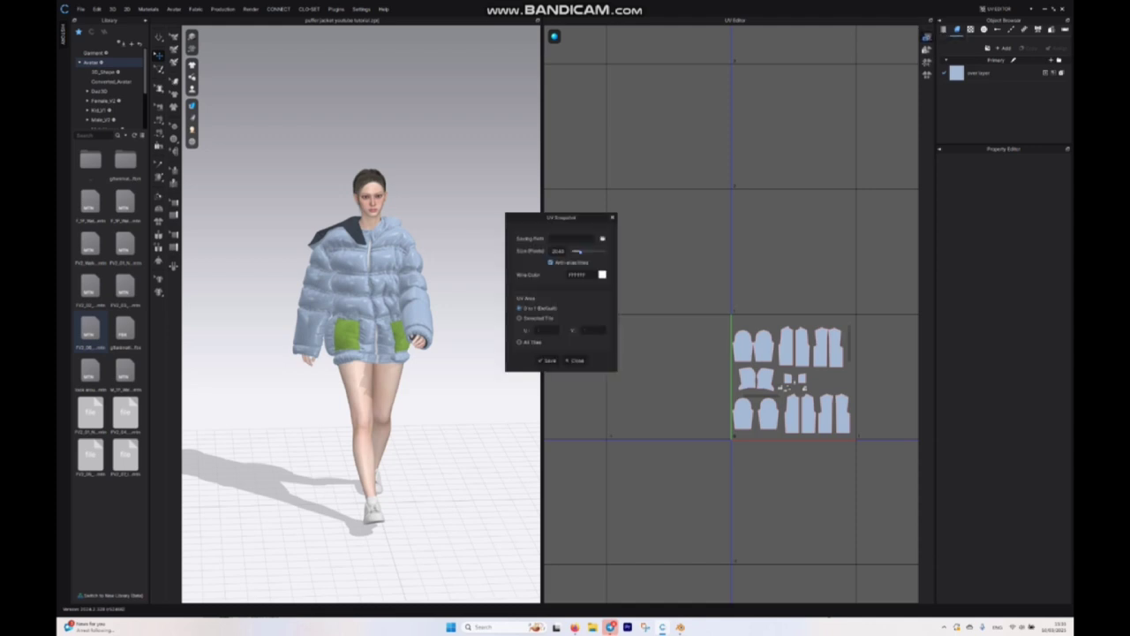
left_click(603, 238)
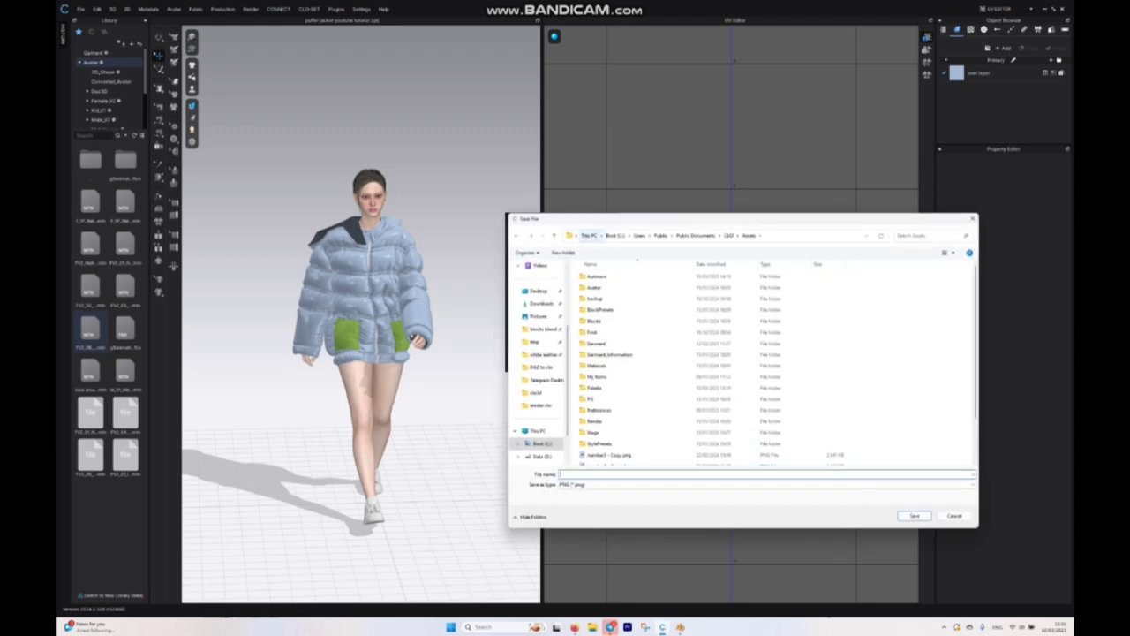
left_click(540, 304)
double_click(611, 286)
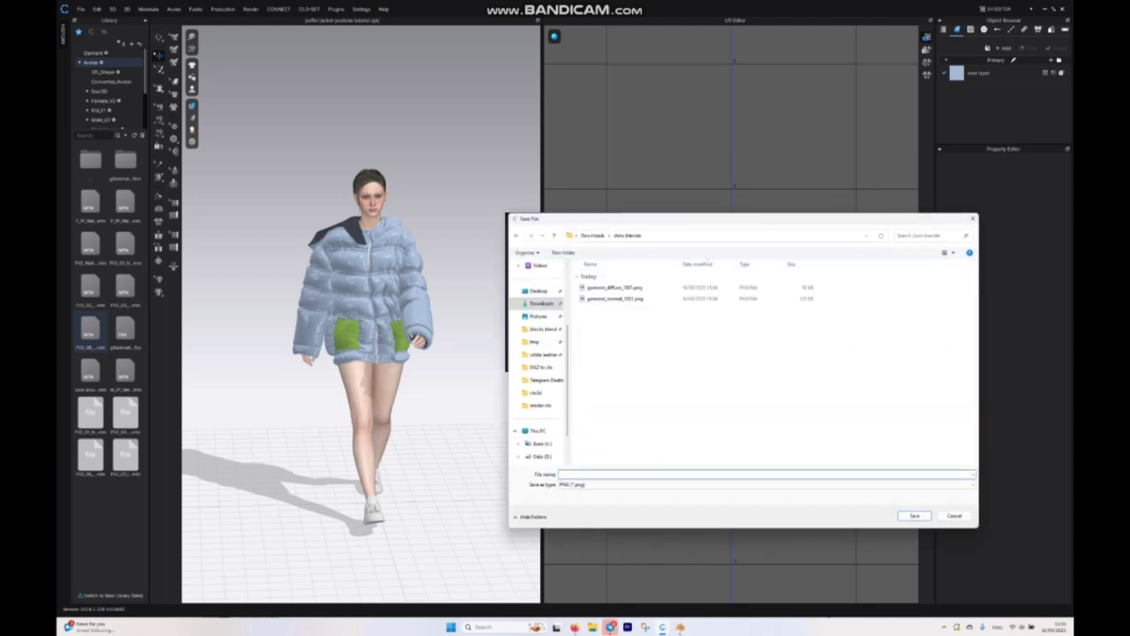
type("texture")
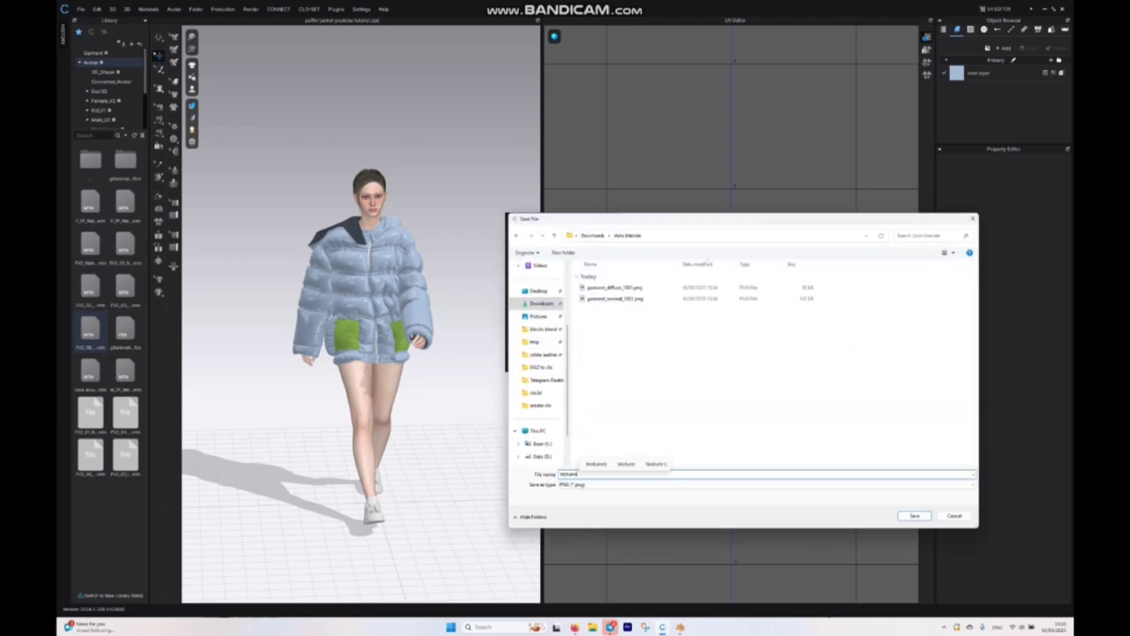
key("Return")
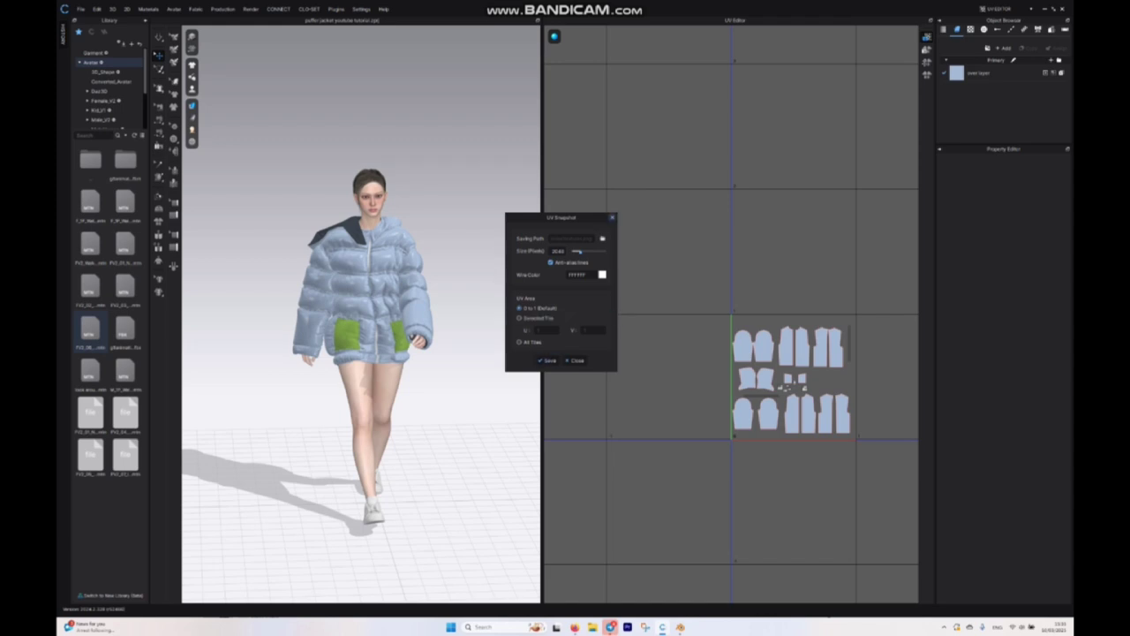
left_click(612, 217)
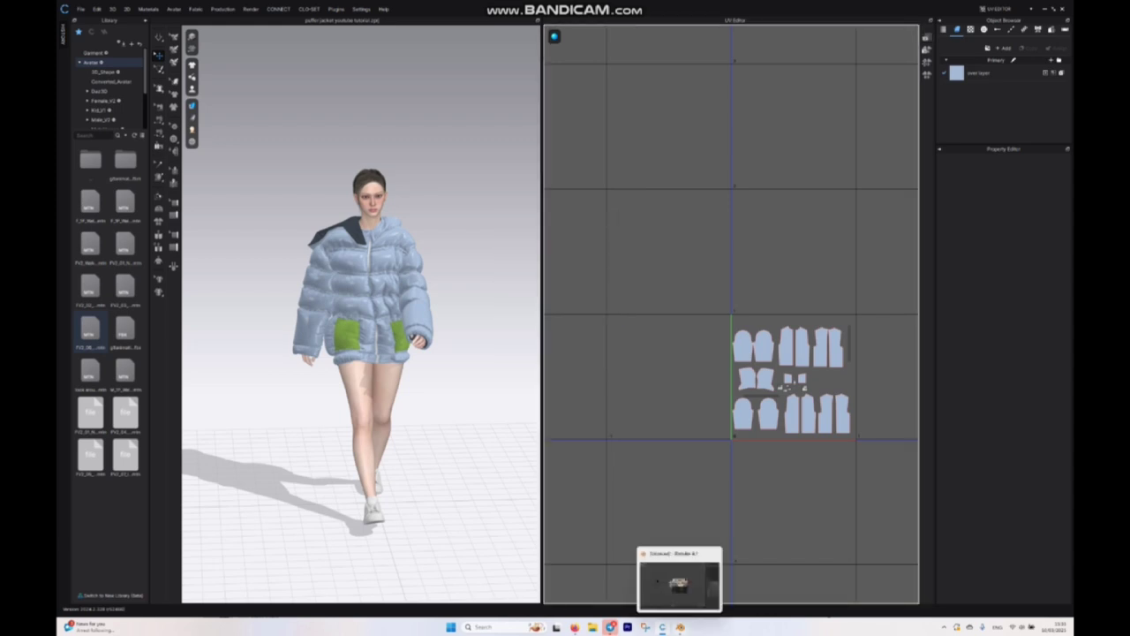
Step: Switch to Blender, dismiss the splash screen and delete the default cube
left_click(680, 627)
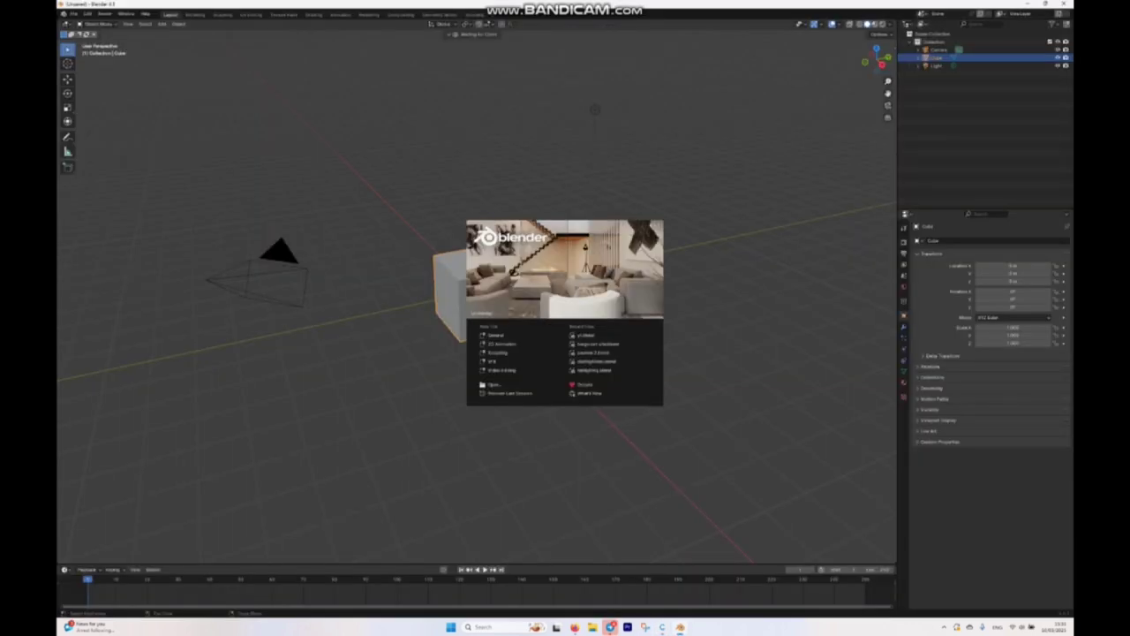
left_click(680, 468)
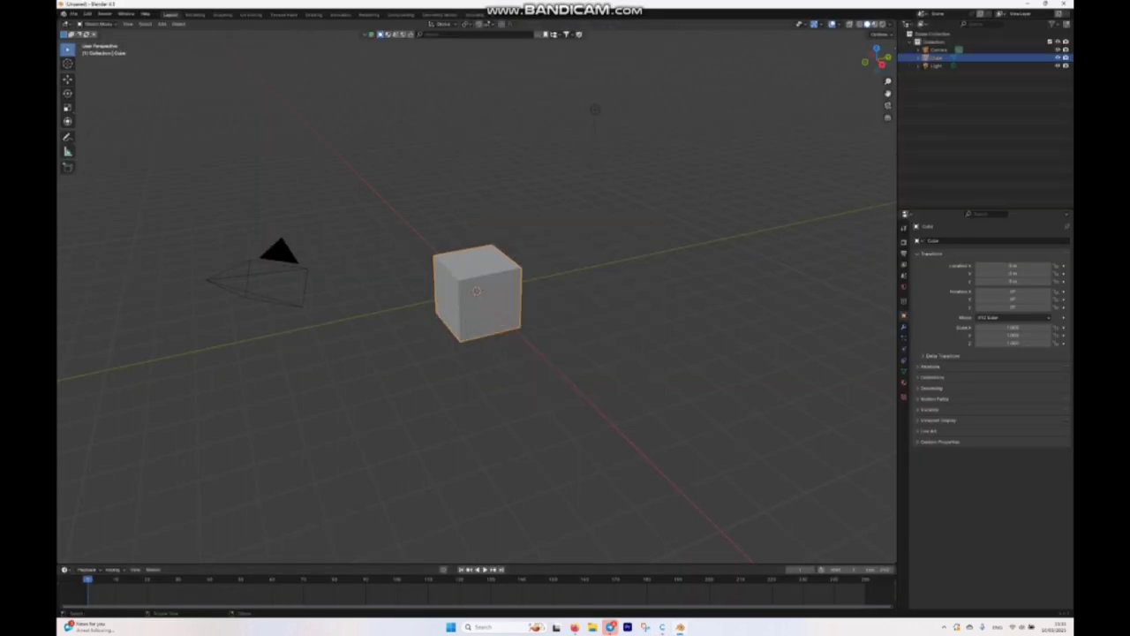
middle_click_drag(618, 398, 706, 381)
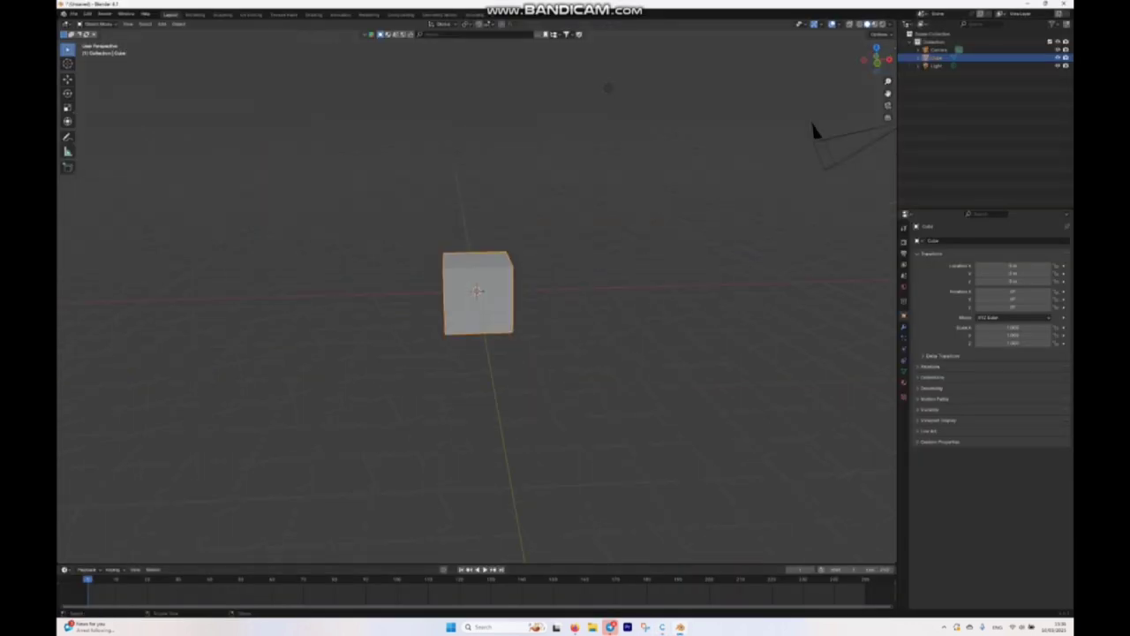
key("Delete")
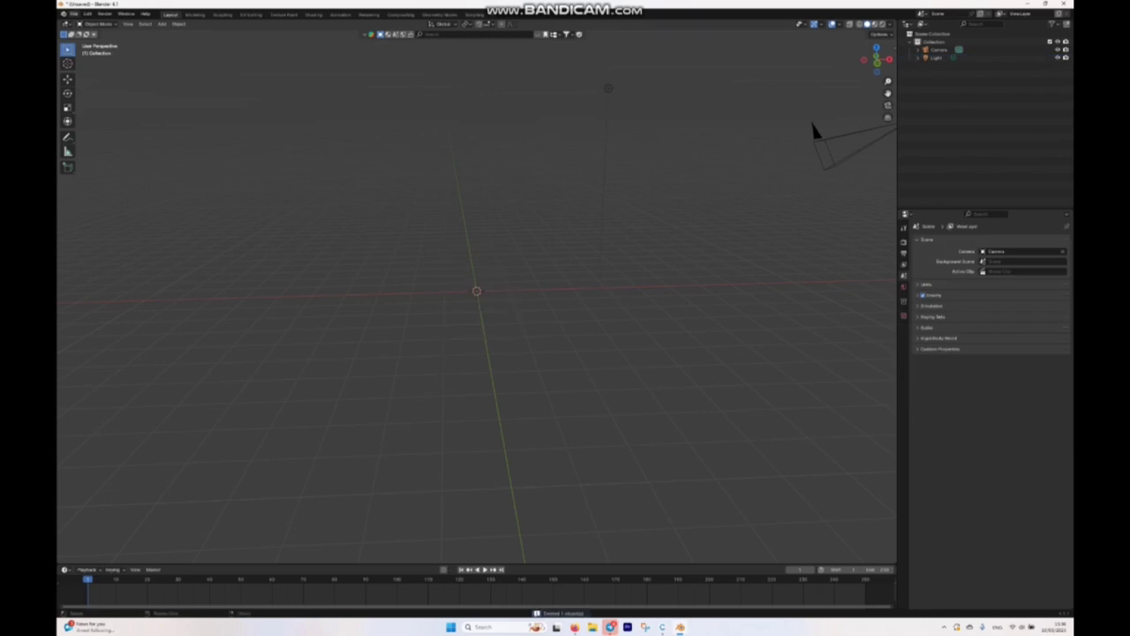
Step: Import the Alembic file garment.abc from the export folder in Downloads, keeping the default import options
left_click(74, 14)
mouse_move(87, 126)
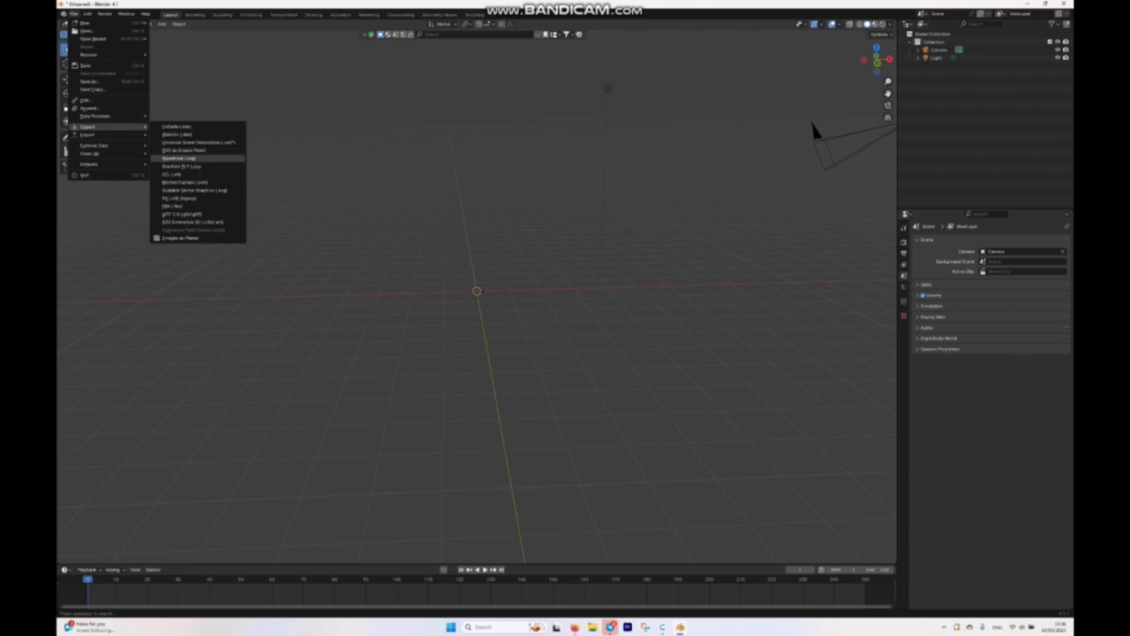
left_click(176, 134)
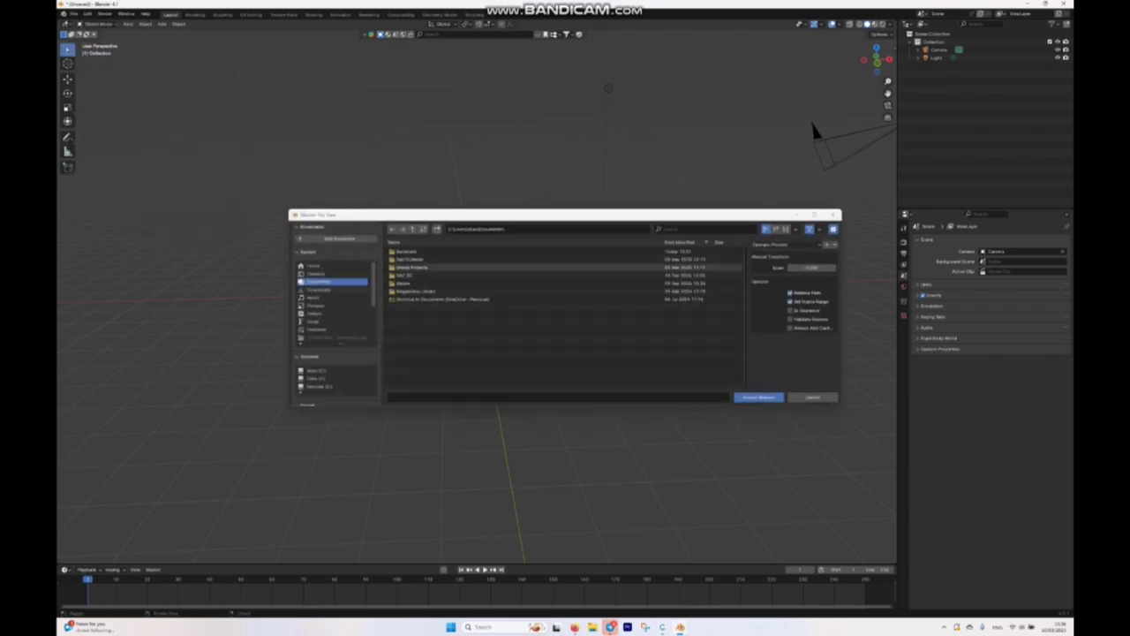
left_click(320, 290)
double_click(415, 253)
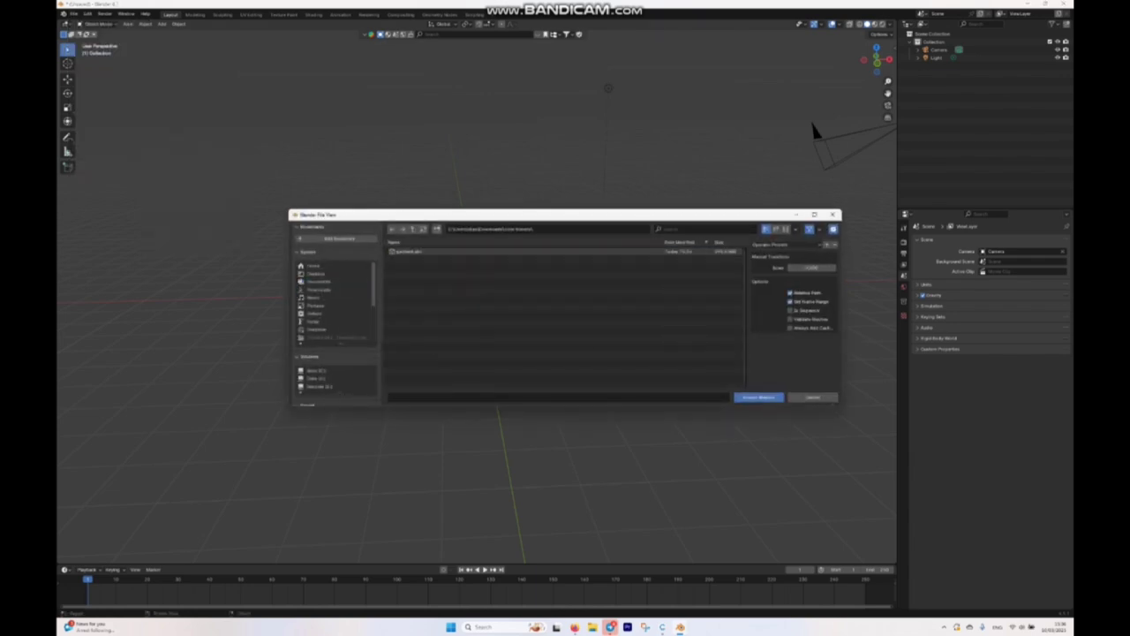
left_click(415, 251)
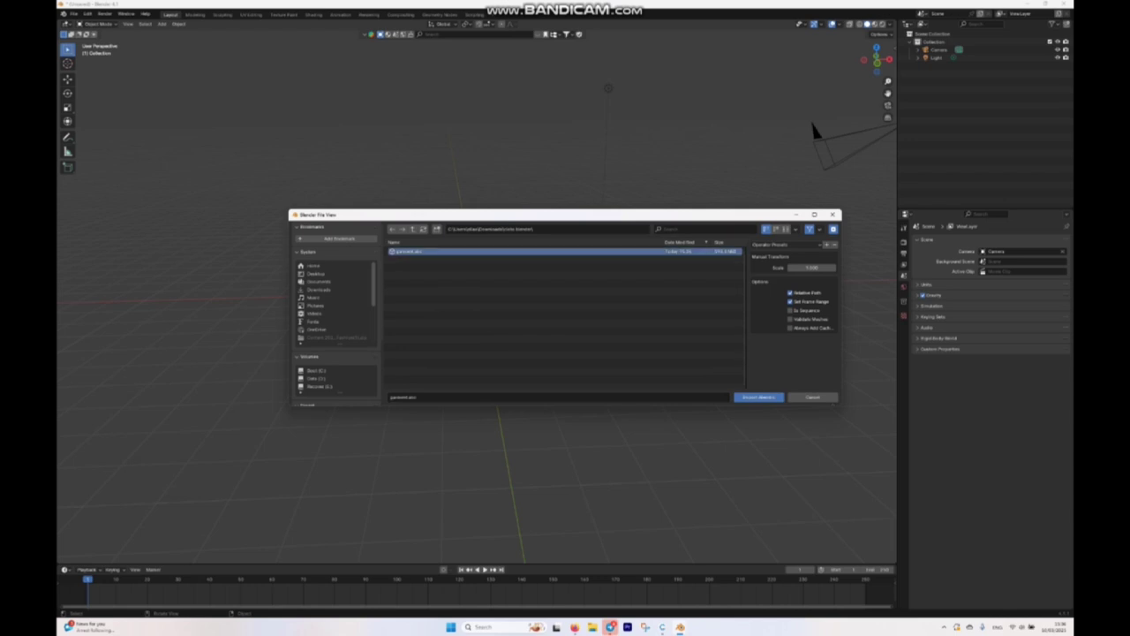
left_click(757, 397)
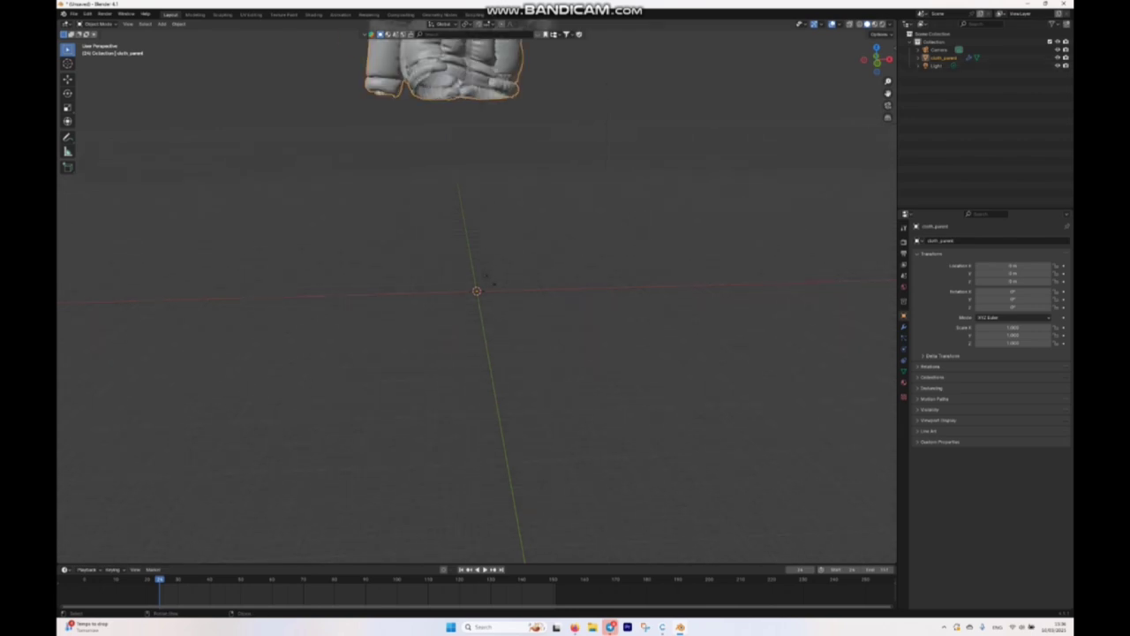
Step: Import avatar.fbx from the export folder in Downloads with the animation offset set to 0
scroll(477, 290, "up", 3)
left_click(74, 15)
mouse_move(89, 126)
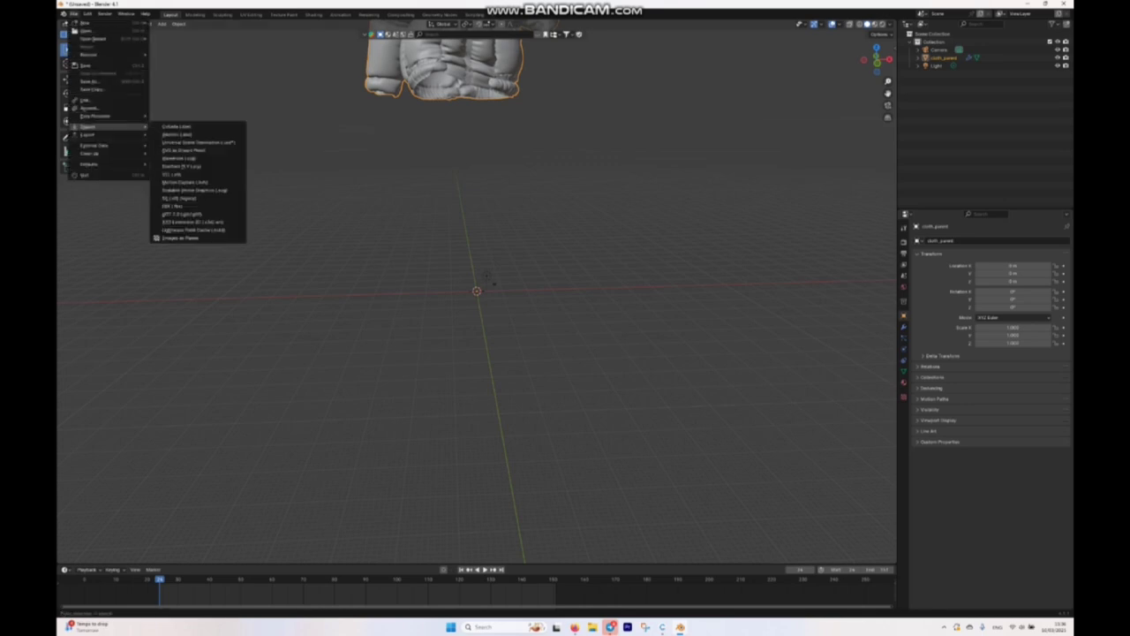
left_click(172, 206)
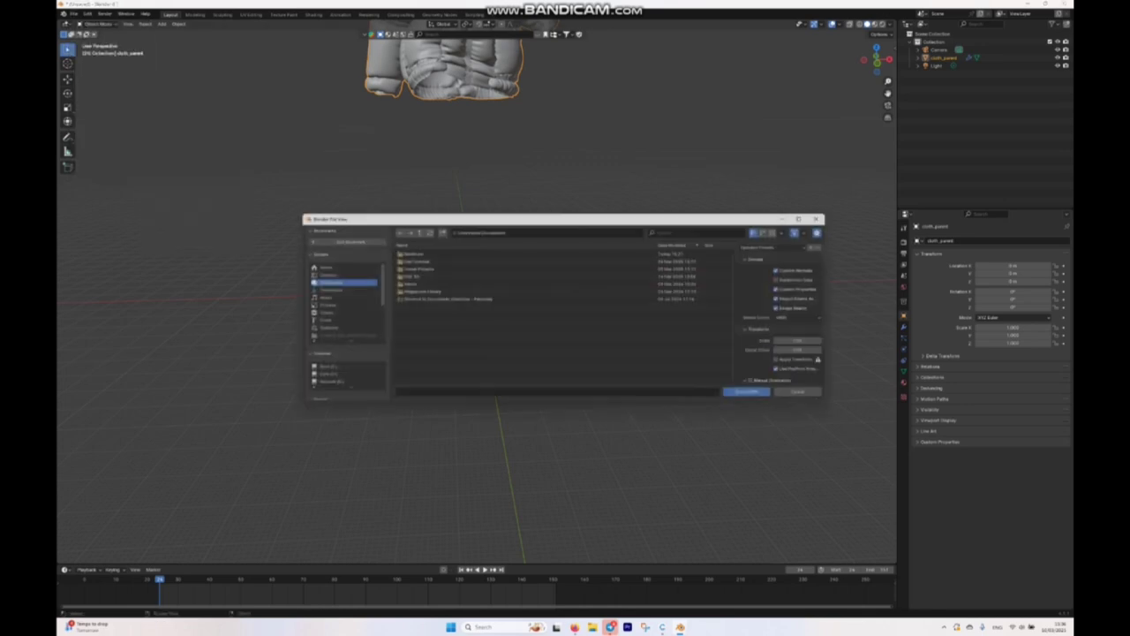
left_click(319, 289)
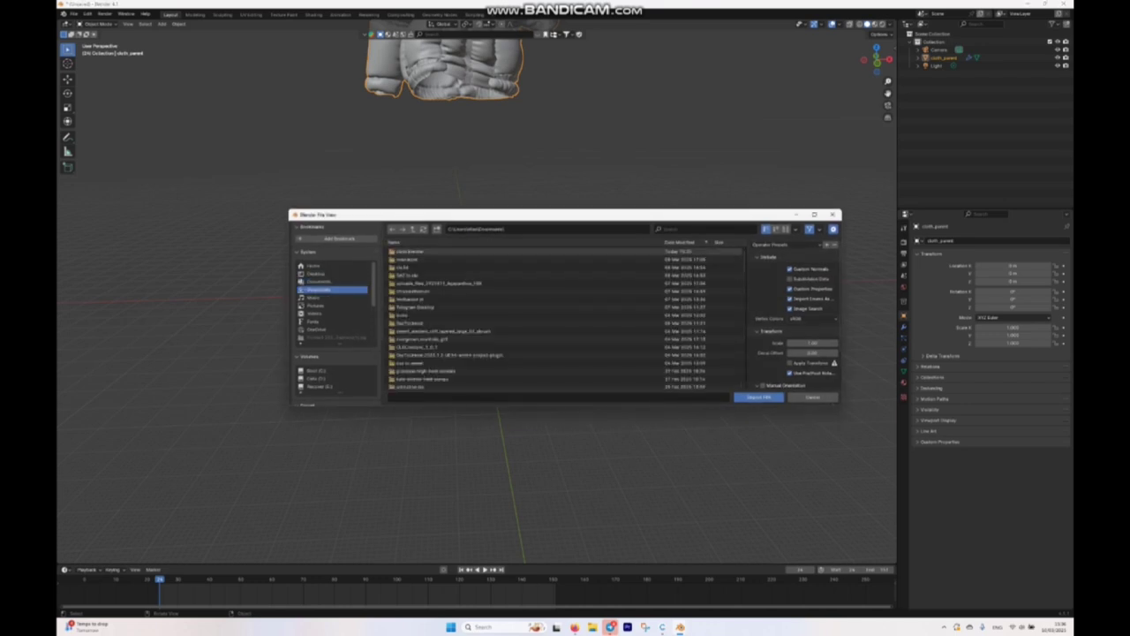
double_click(413, 252)
left_click(406, 252)
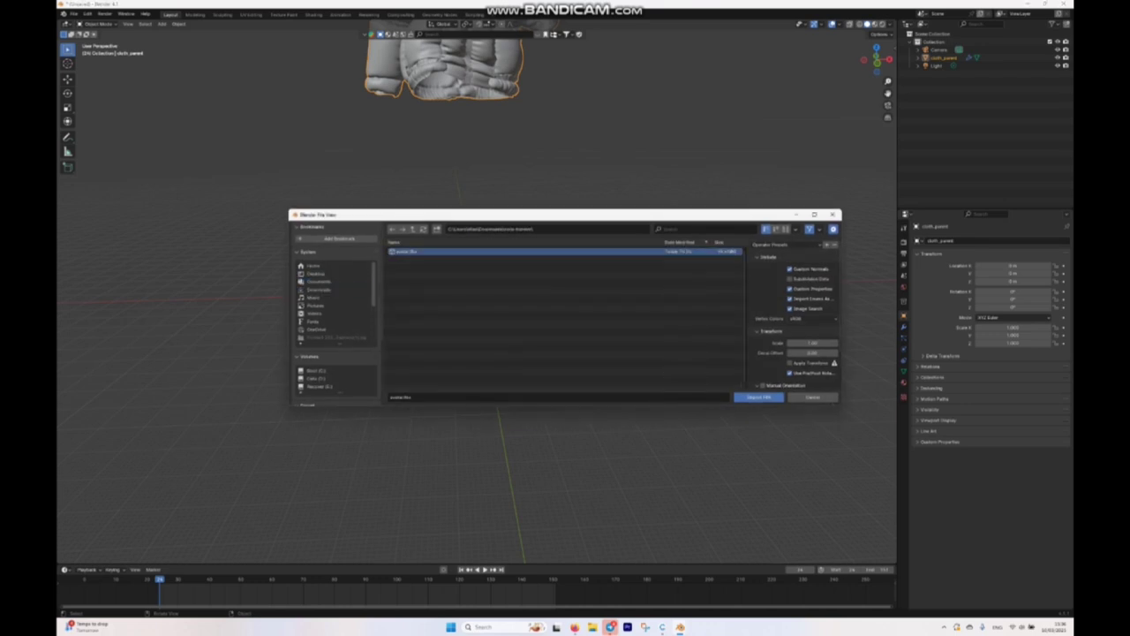
scroll(795, 309, "down", 2)
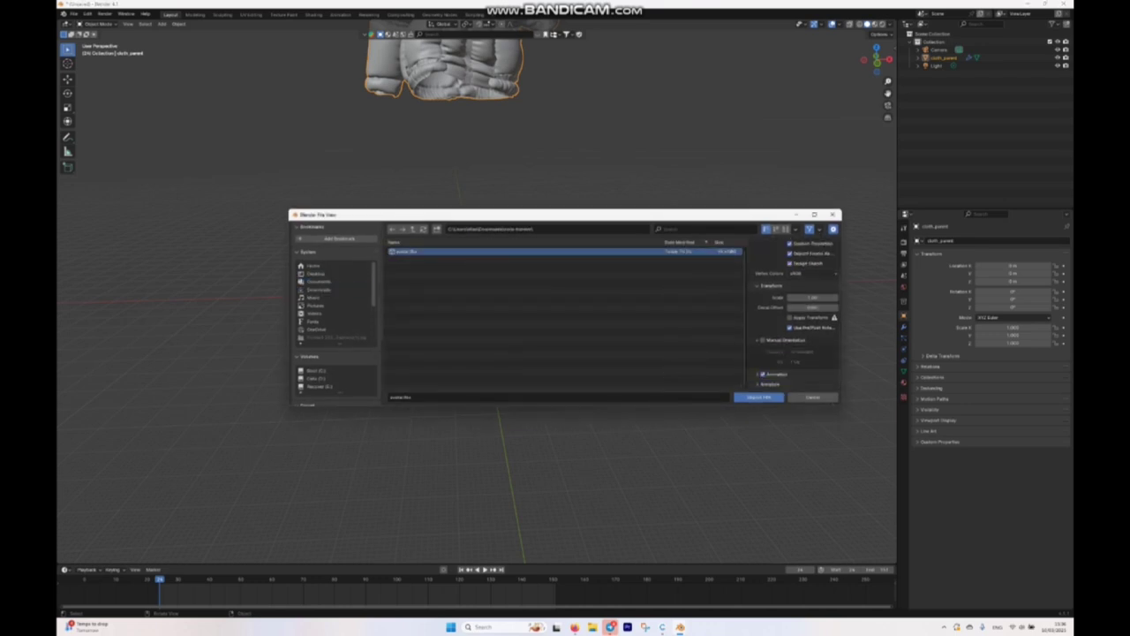
scroll(794, 309, "down", 1)
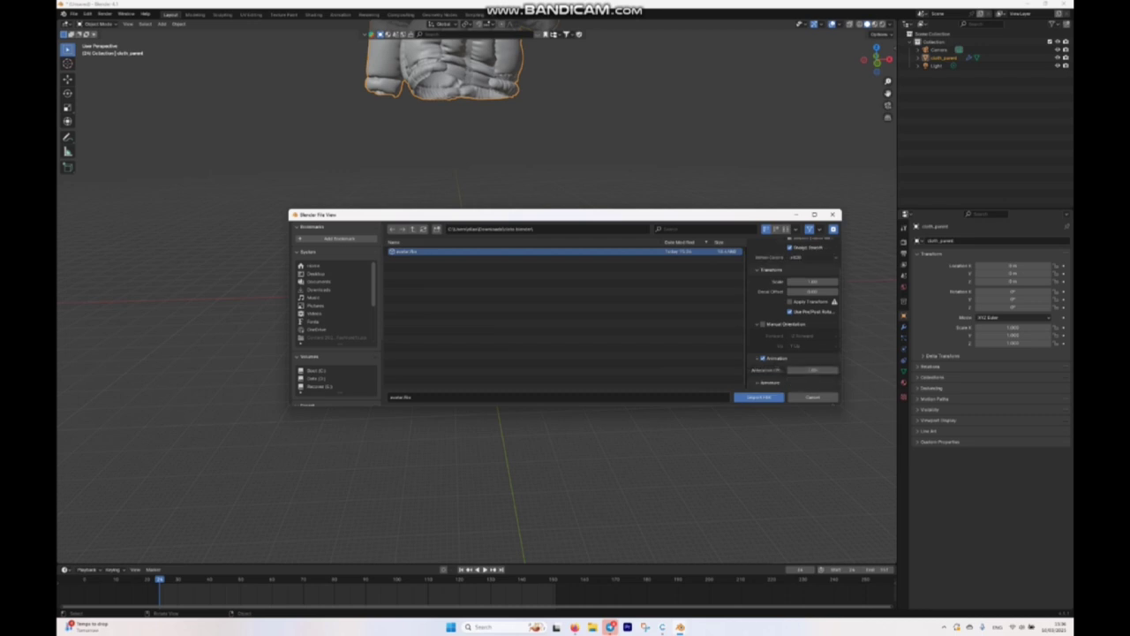
left_click(812, 369)
type("0")
key("Return")
left_click(759, 397)
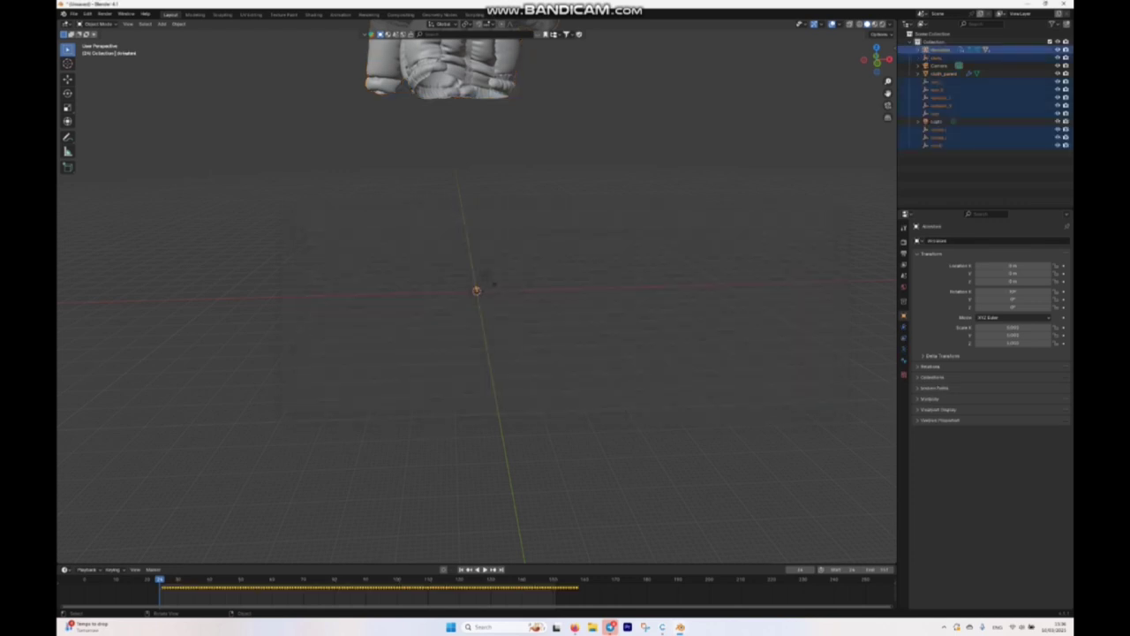
Step: Set the viewport to Material Preview shading and compare the avatar's size with the jacket's
scroll(477, 291, "up", 17)
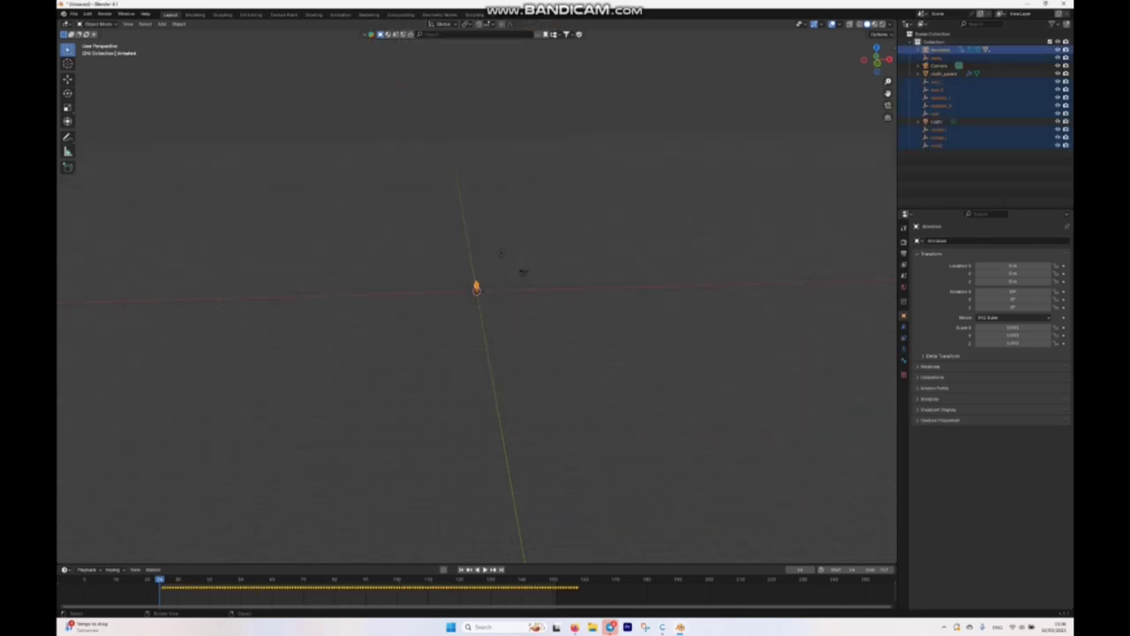
scroll(477, 290, "up", 4)
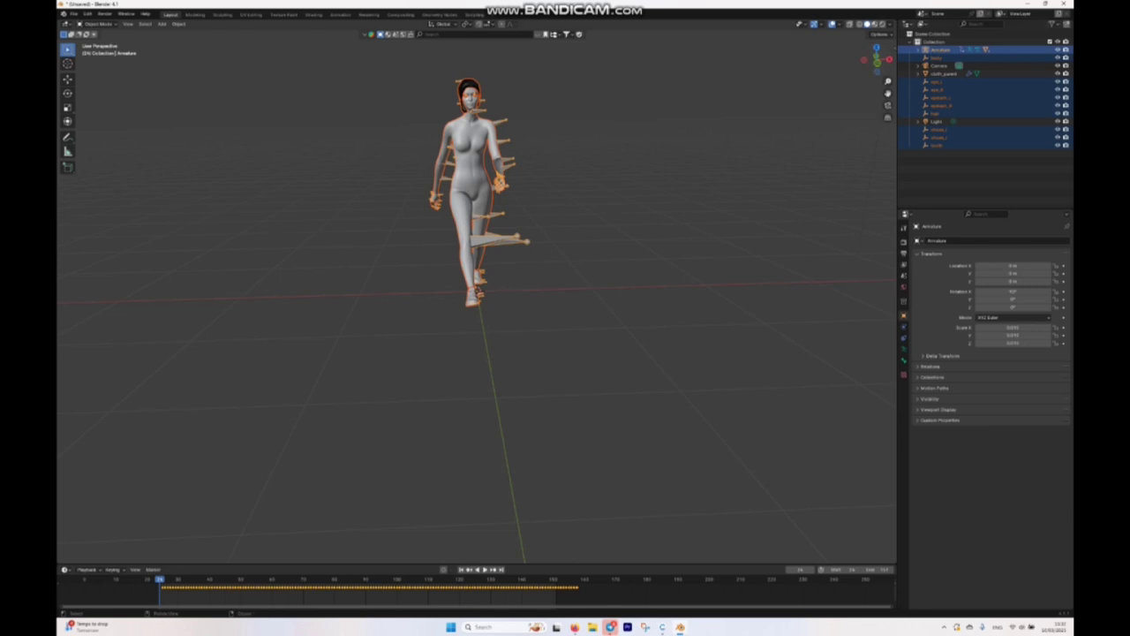
left_click(872, 24)
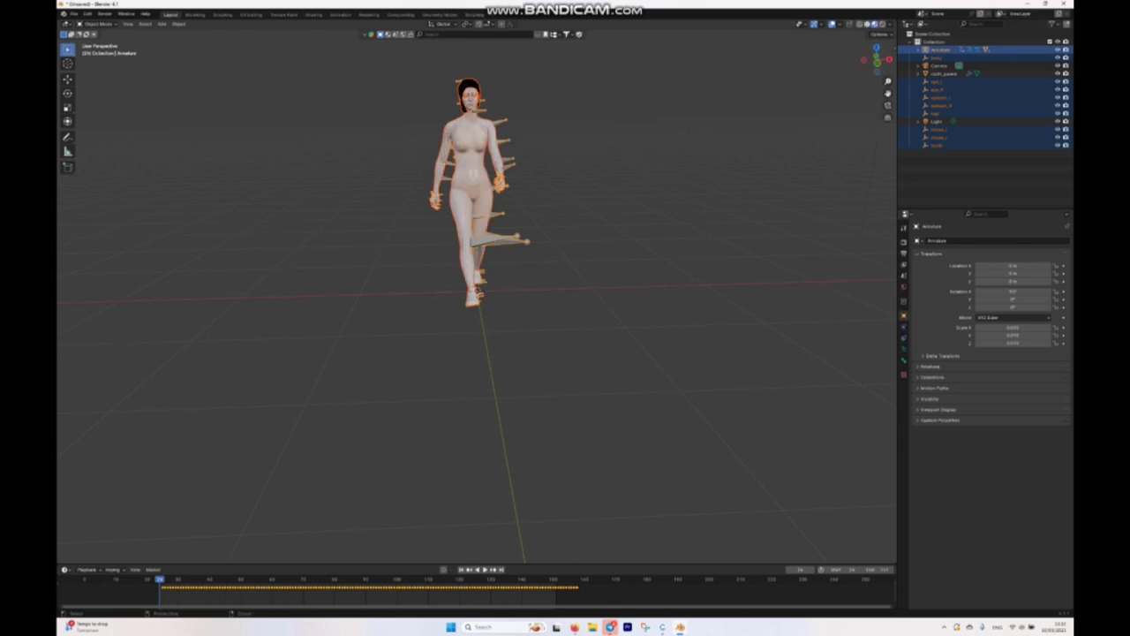
scroll(477, 300, "up", 4)
scroll(477, 300, "down", 6)
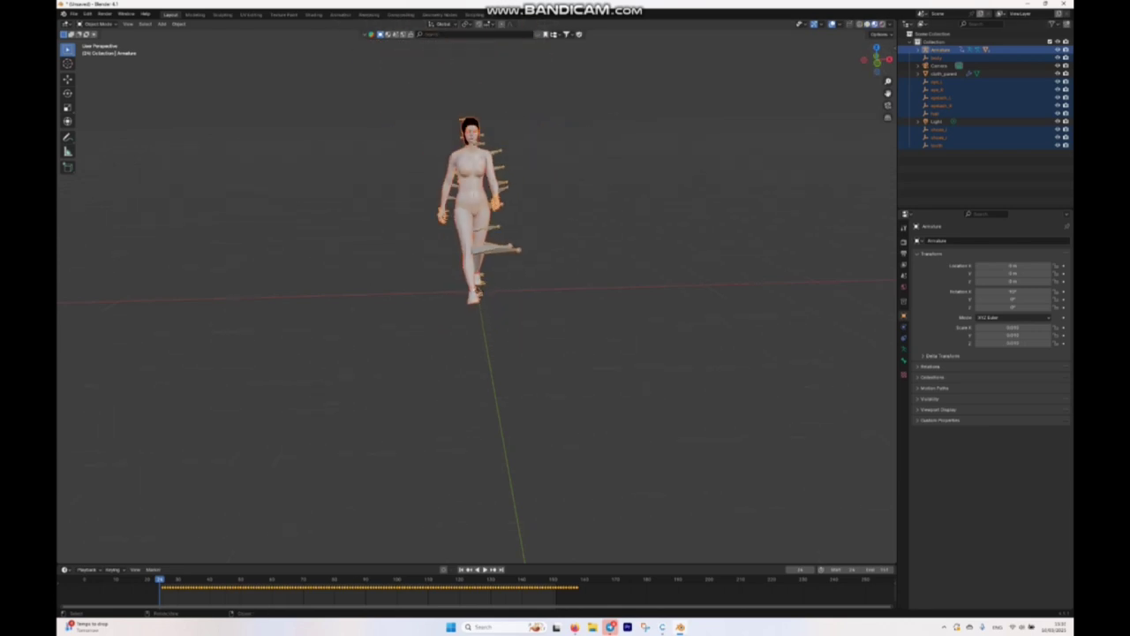
scroll(477, 291, "down", 10)
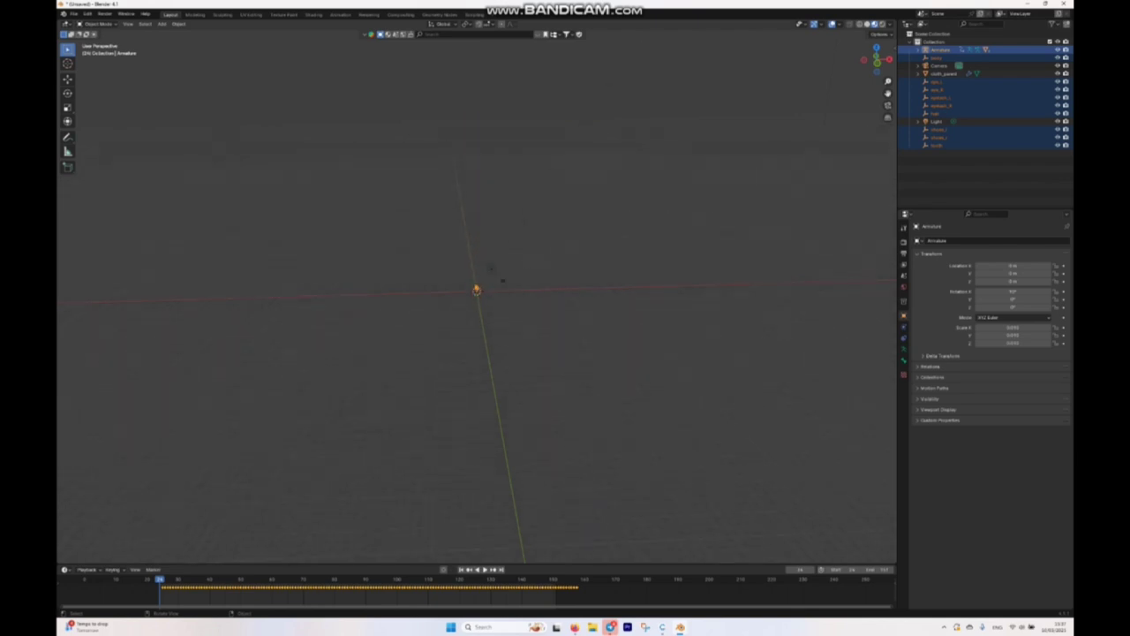
scroll(477, 291, "down", 4)
scroll(477, 291, "up", 2)
scroll(486, 281, "down", 2)
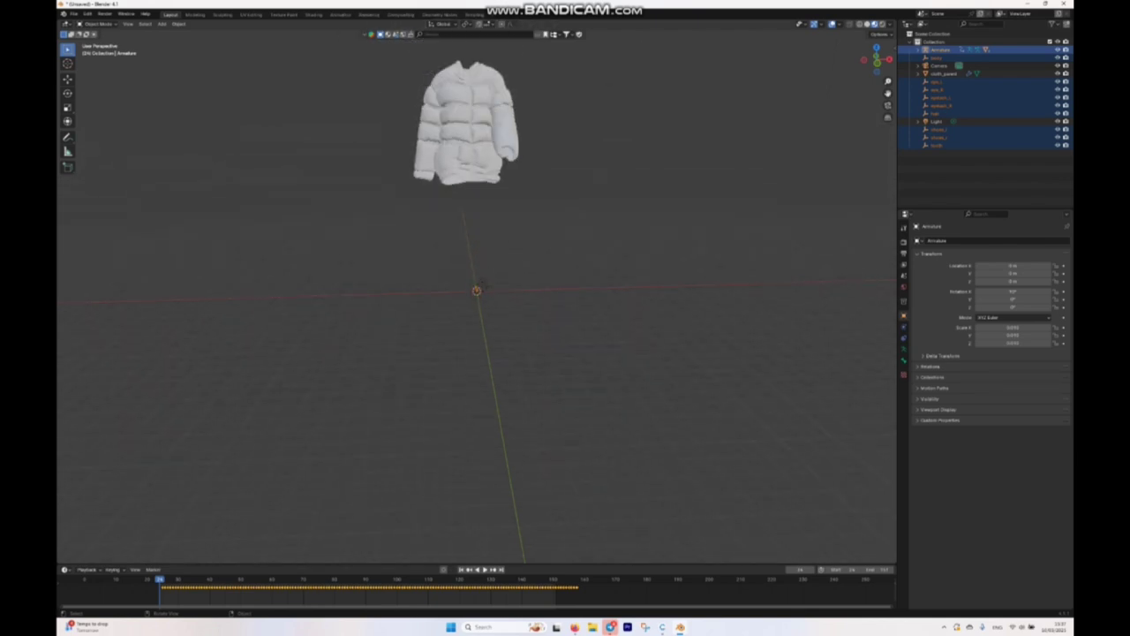
Step: Set the jacket's scale to 0.01 on all three axes so it fits the avatar
left_click(467, 126)
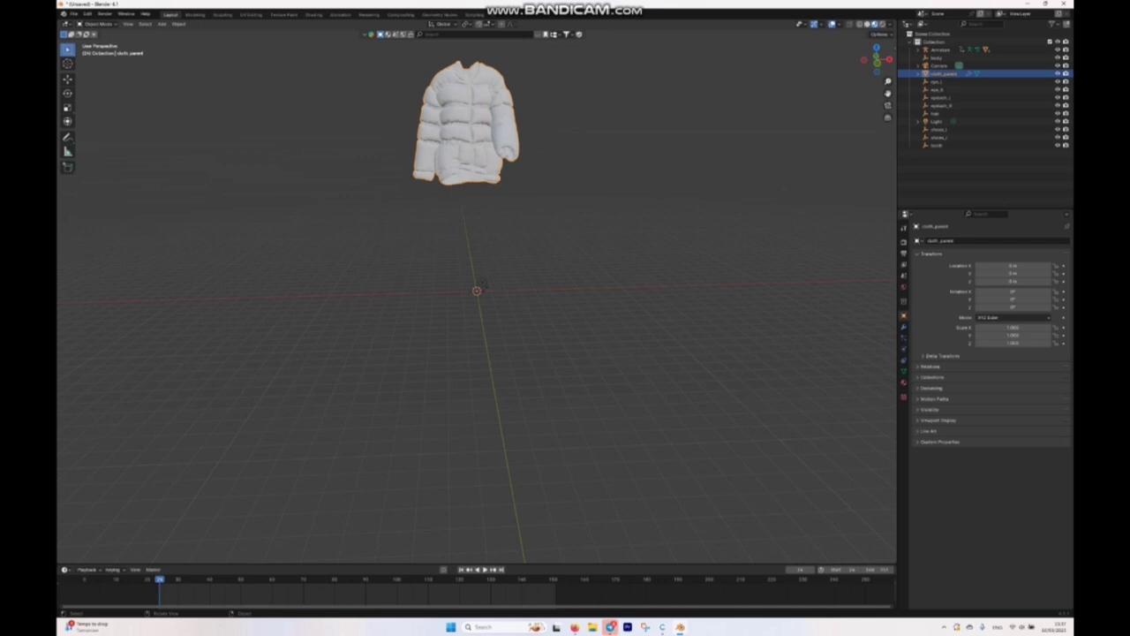
key("n")
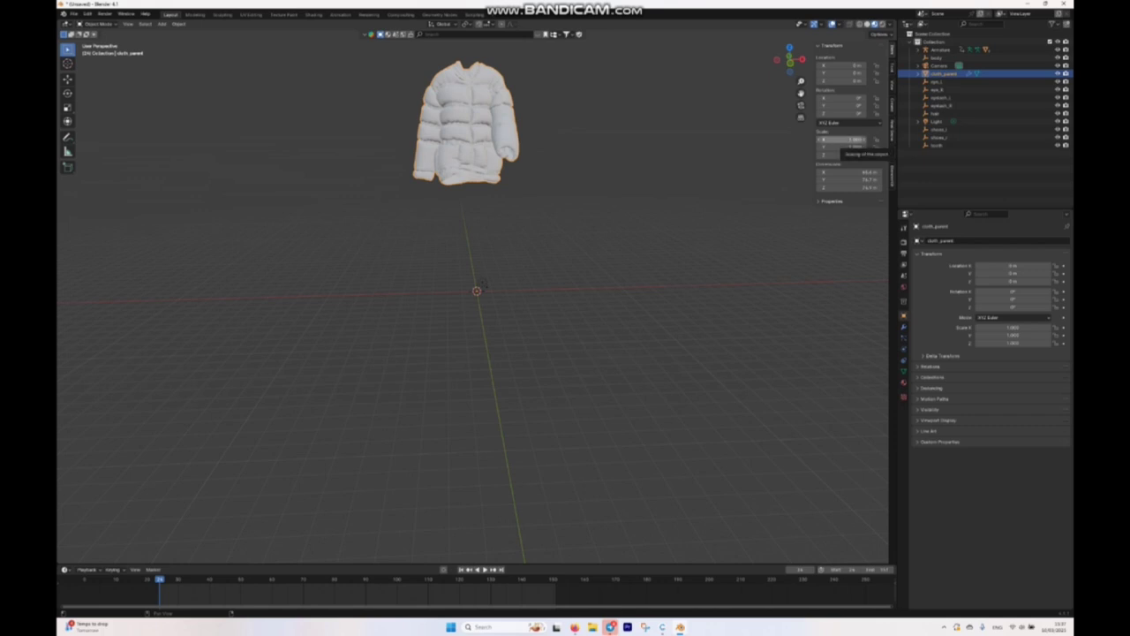
left_click_drag(839, 140, 839, 155)
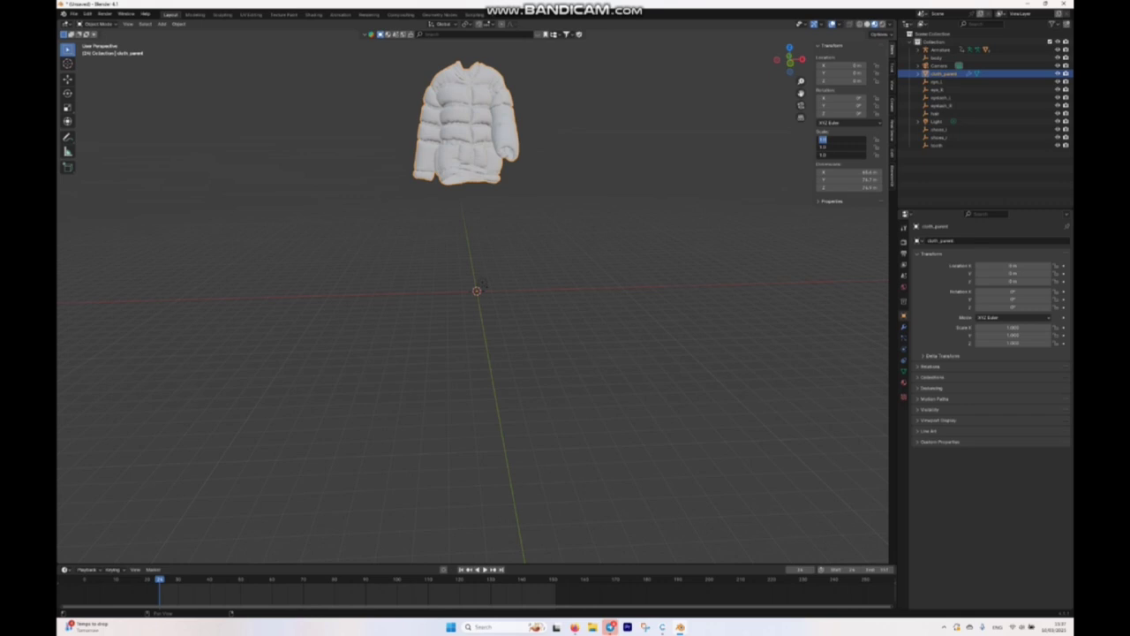
type("0.5")
key("Return")
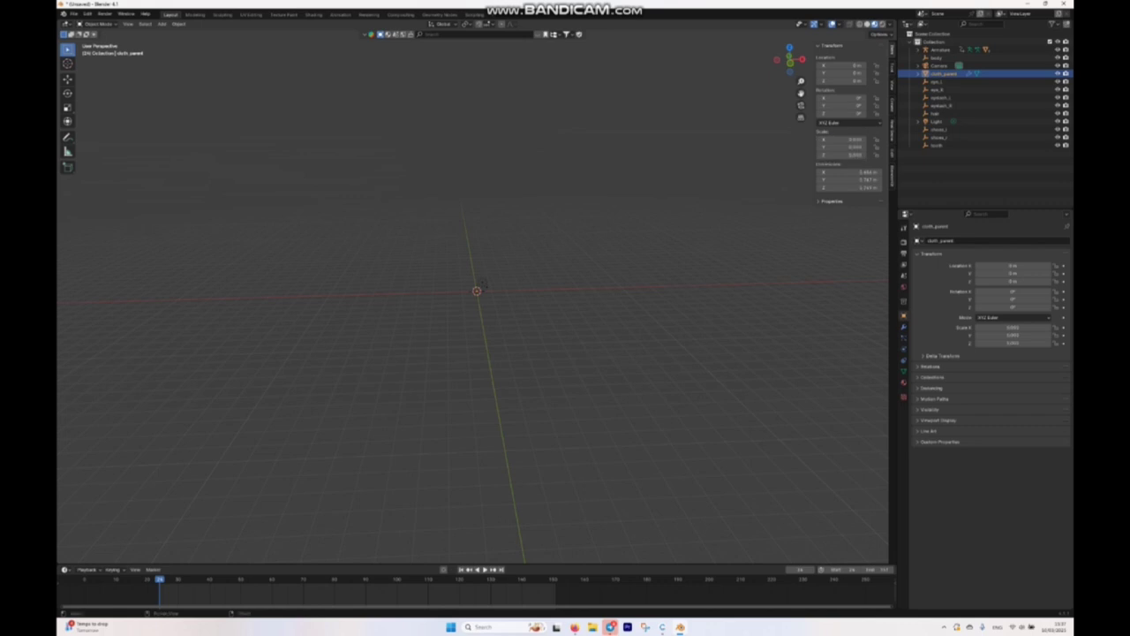
key("KP_Decimal")
middle_click_drag(389, 309, 592, 281)
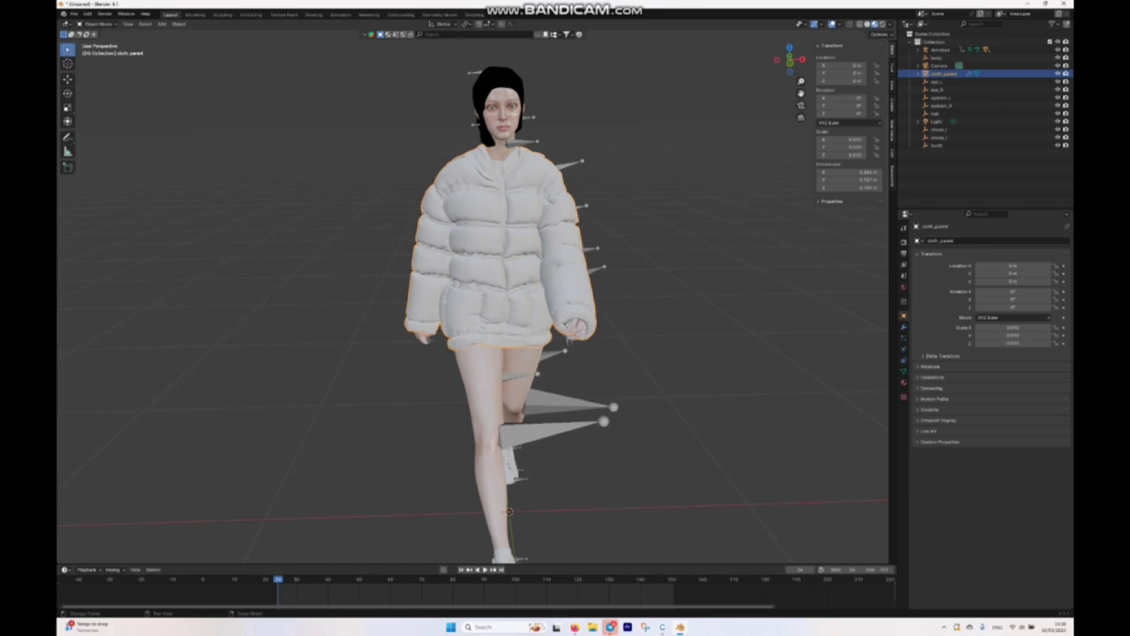
Step: Play the walk animation to check that the jacket follows the avatar, and stop playback partway through
mouse_move(663, 627)
left_click(484, 569)
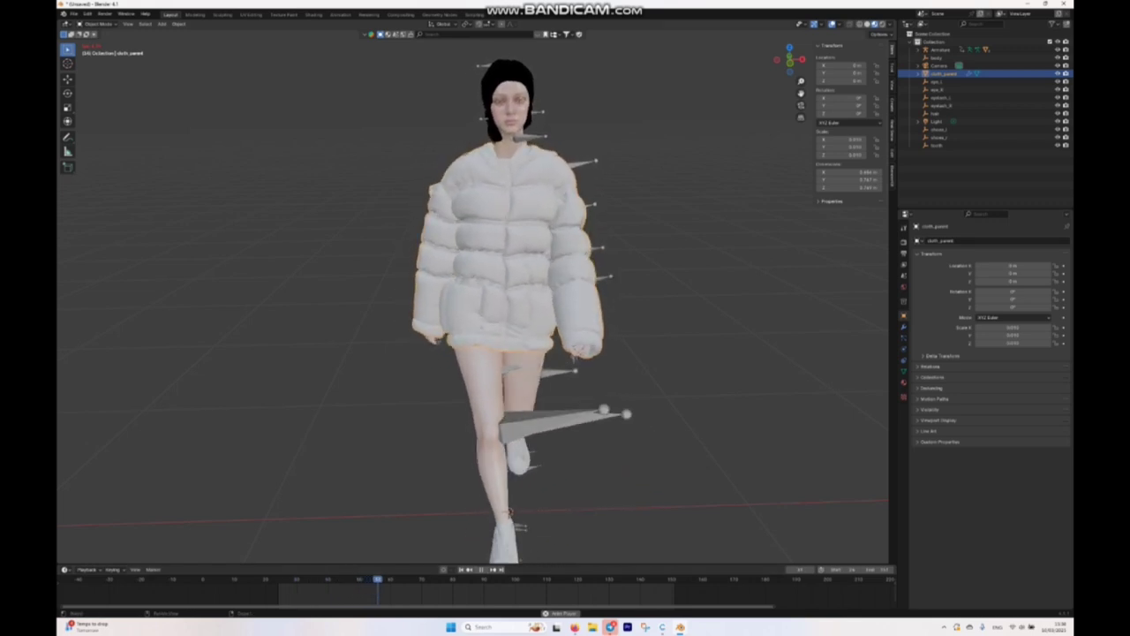
right_click(369, 420)
left_click(369, 420)
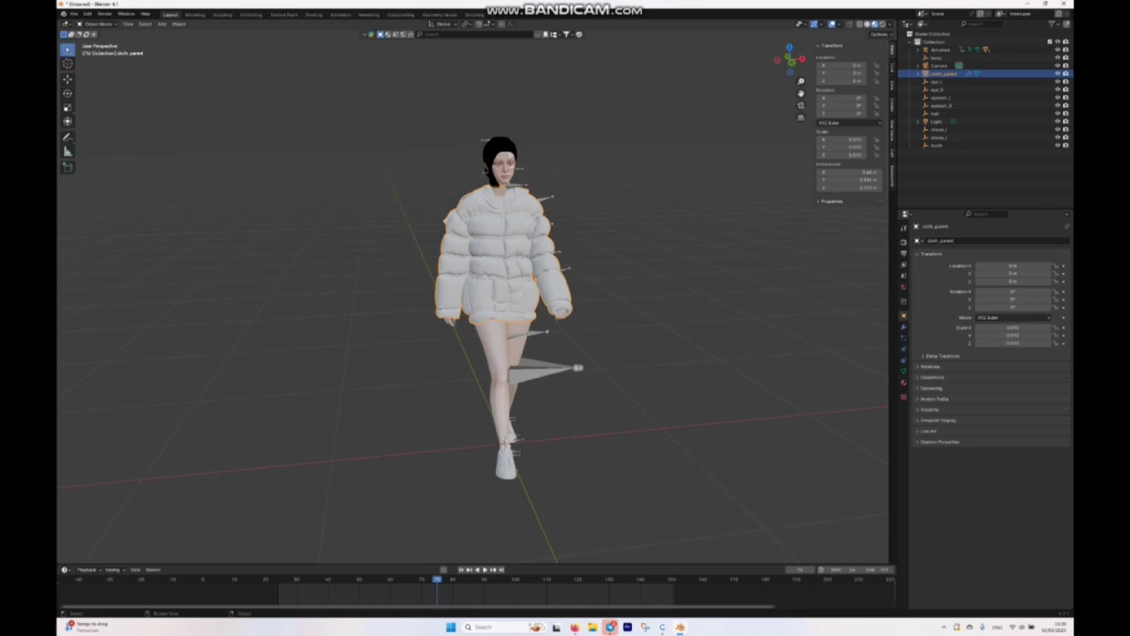
left_click(543, 368)
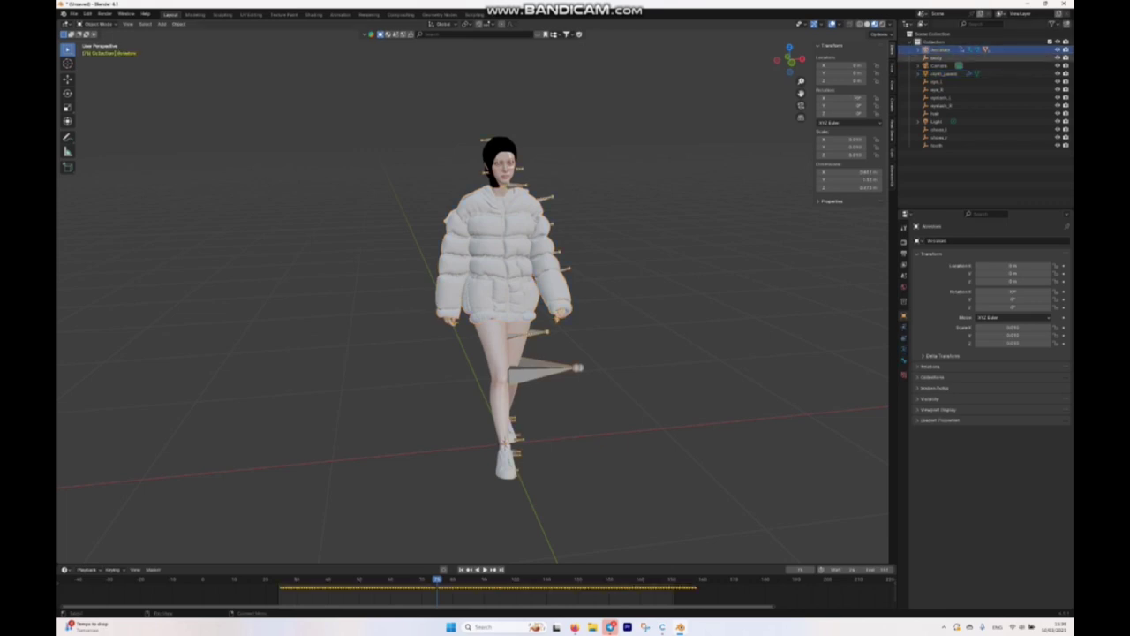
left_click(1058, 49)
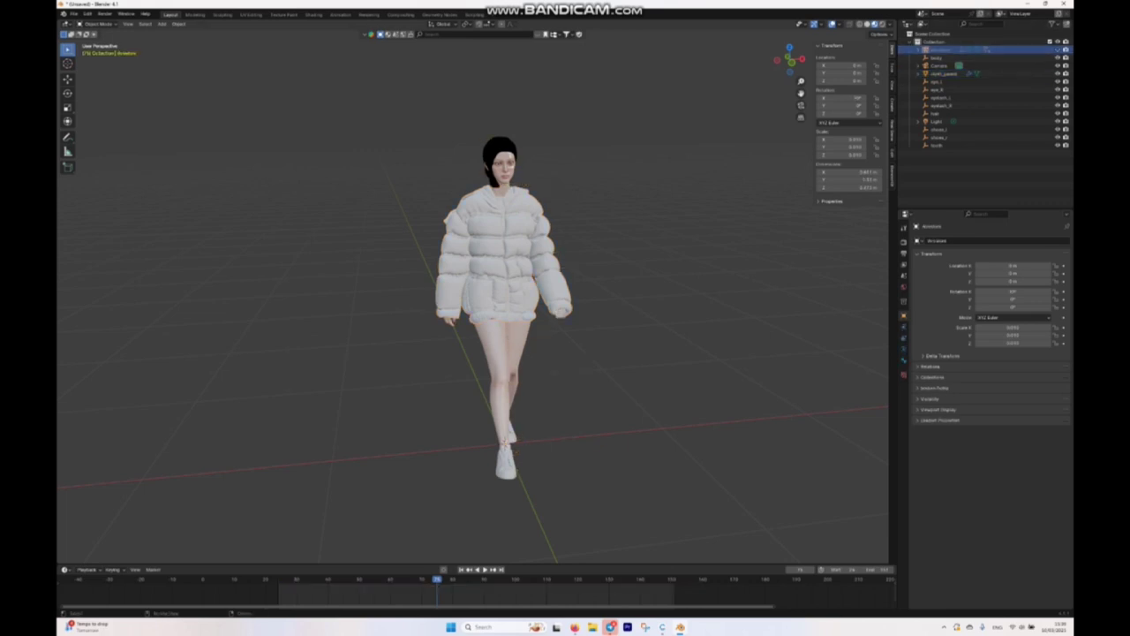
key("alt+h")
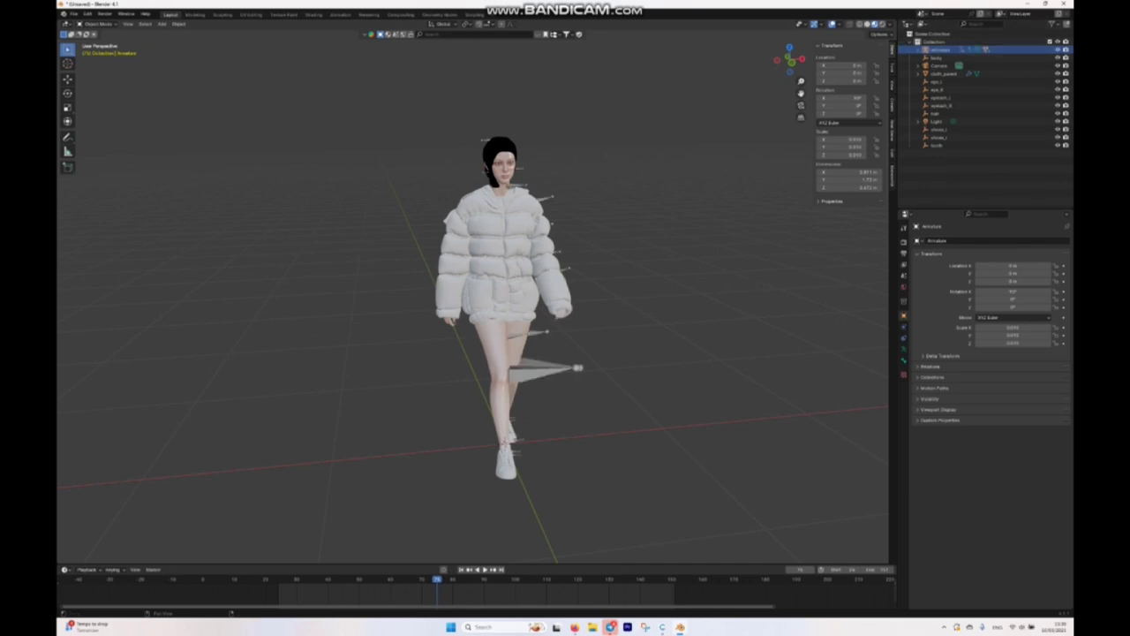
Step: Frame the full avatar from the front and align the scene camera to that view
mouse_move(495, 309)
middle_mouse_down()
mouse_move(471, 301)
mouse_move(490, 300)
middle_mouse_up()
left_click(940, 66)
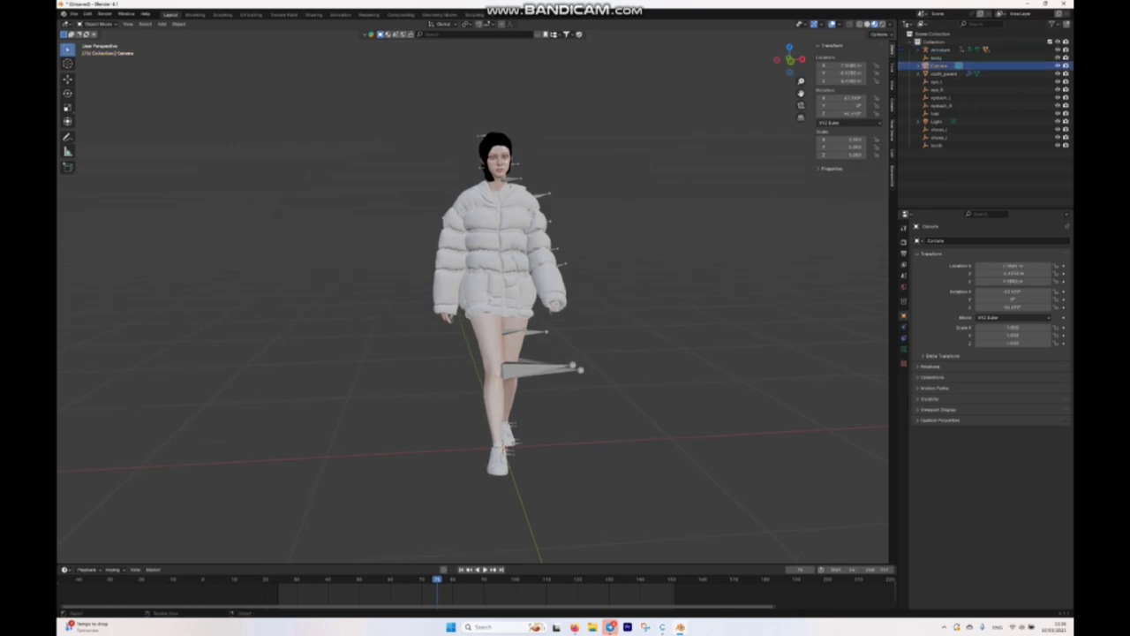
left_click(128, 24)
mouse_move(146, 145)
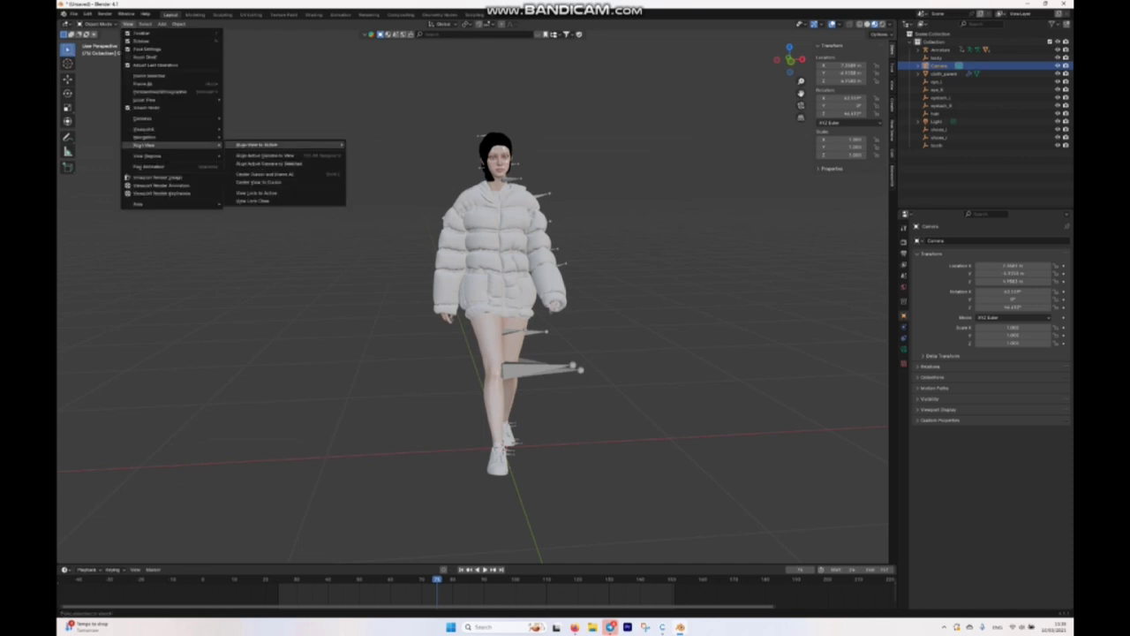
left_click(265, 155)
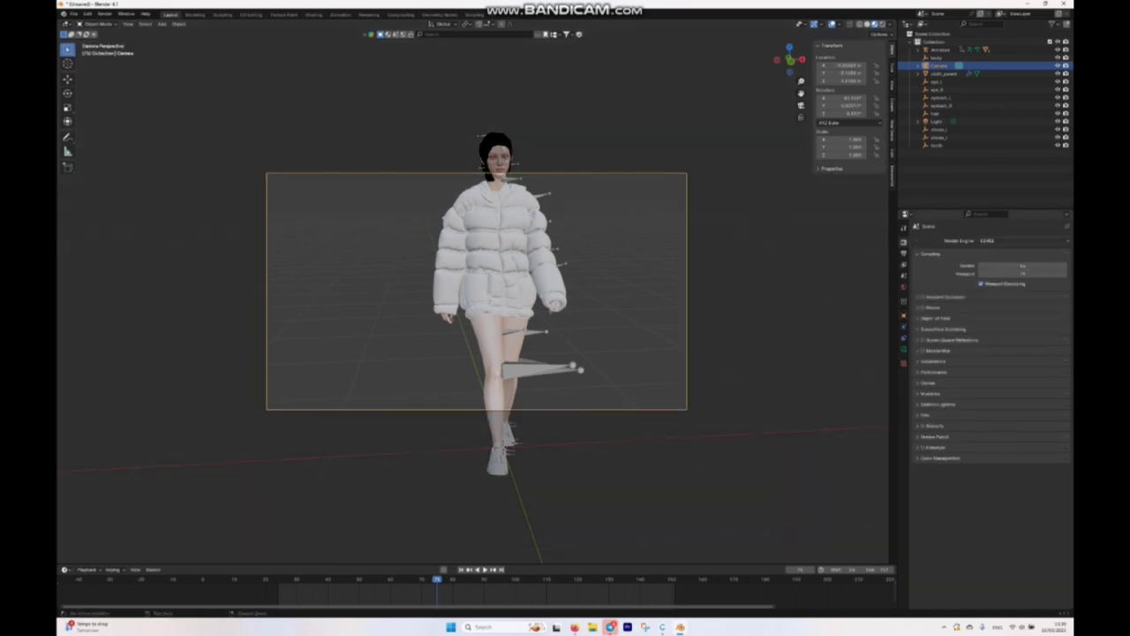
Step: Set the render engine to Cycles with GPU Compute as the device
left_click(987, 240)
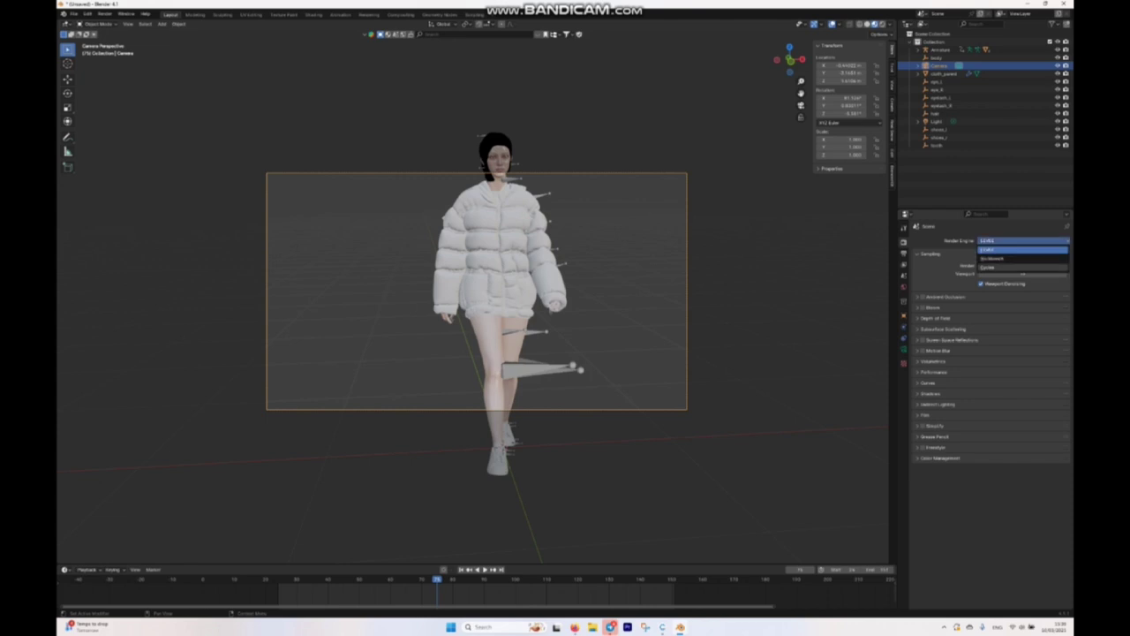
left_click(986, 266)
left_click(1006, 260)
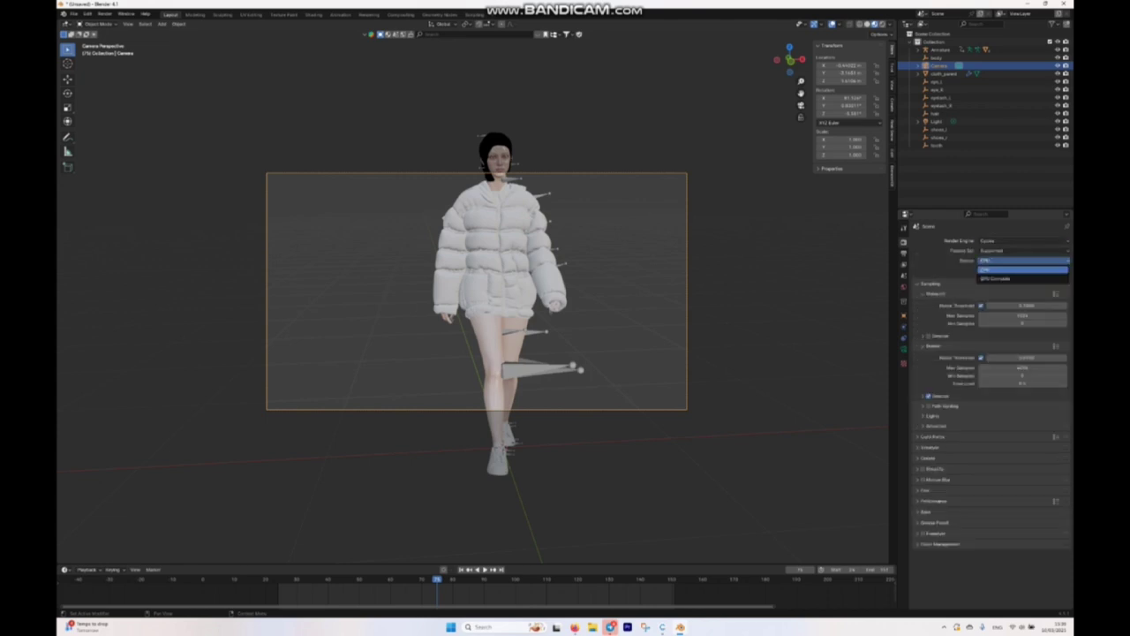
left_click(996, 278)
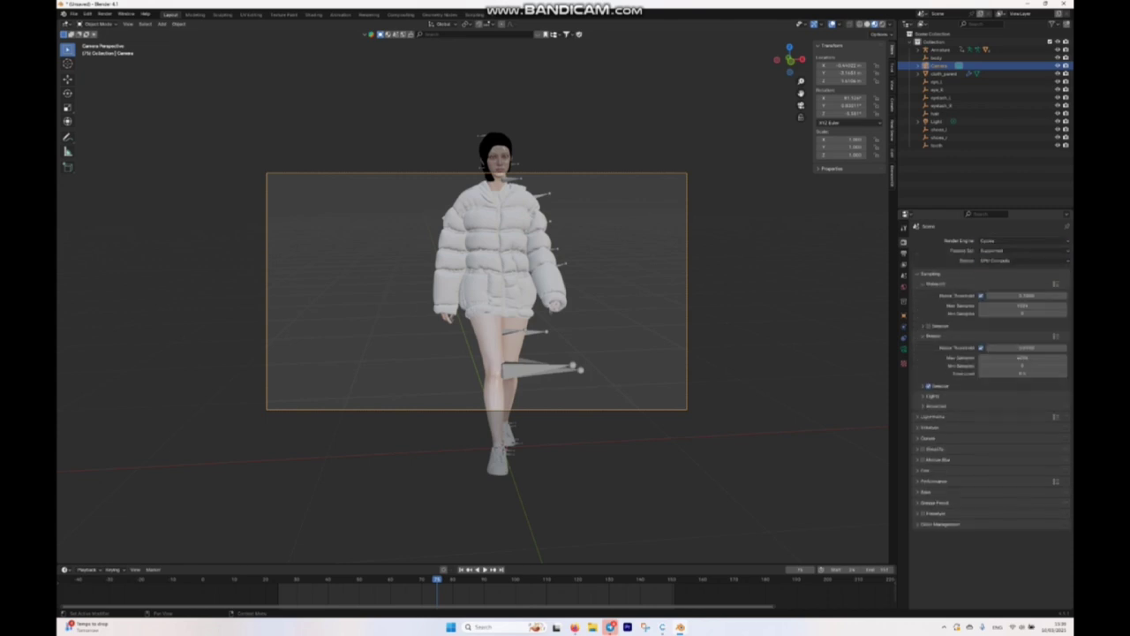
Step: Set the maximum samples to 10 for the viewport and 400 for the final render
left_click(1023, 306)
type("10")
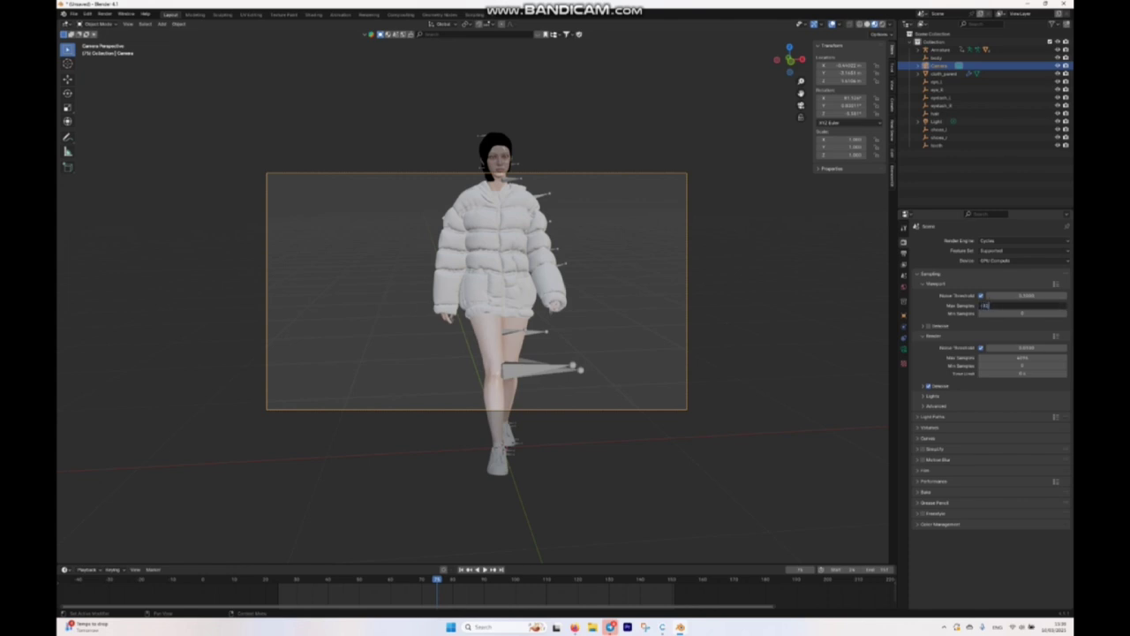
key("Return")
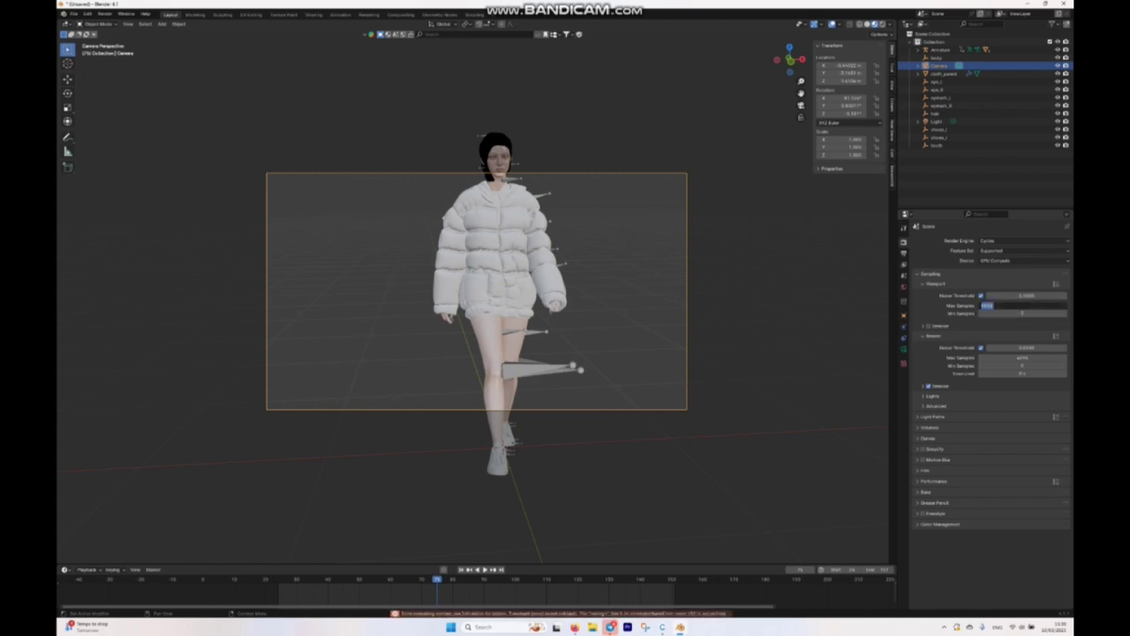
type("10")
key("Return")
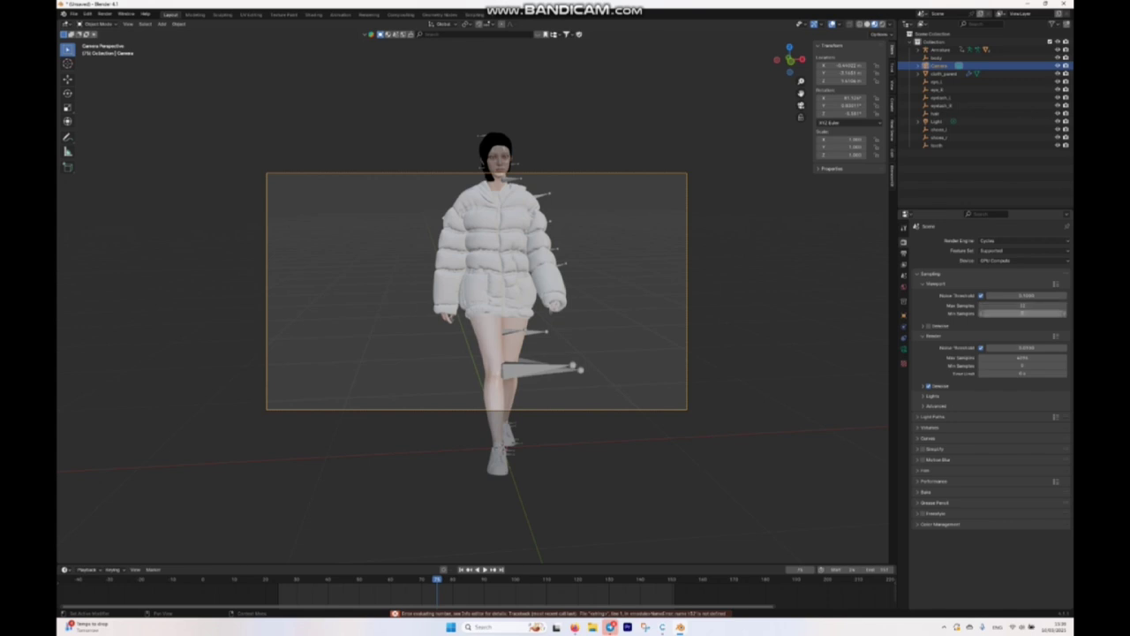
left_click(1022, 358)
type("400")
key("Return")
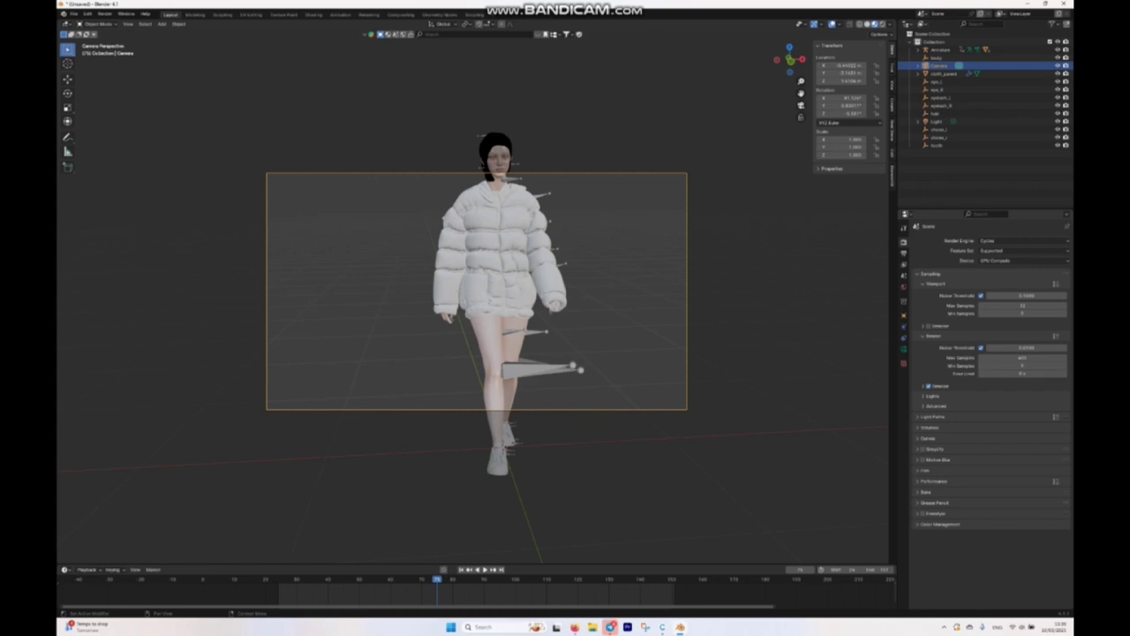
Step: Enable the transparent film background and assign the industrial sunset puresky HDR image as the world's environment color
left_click(925, 471)
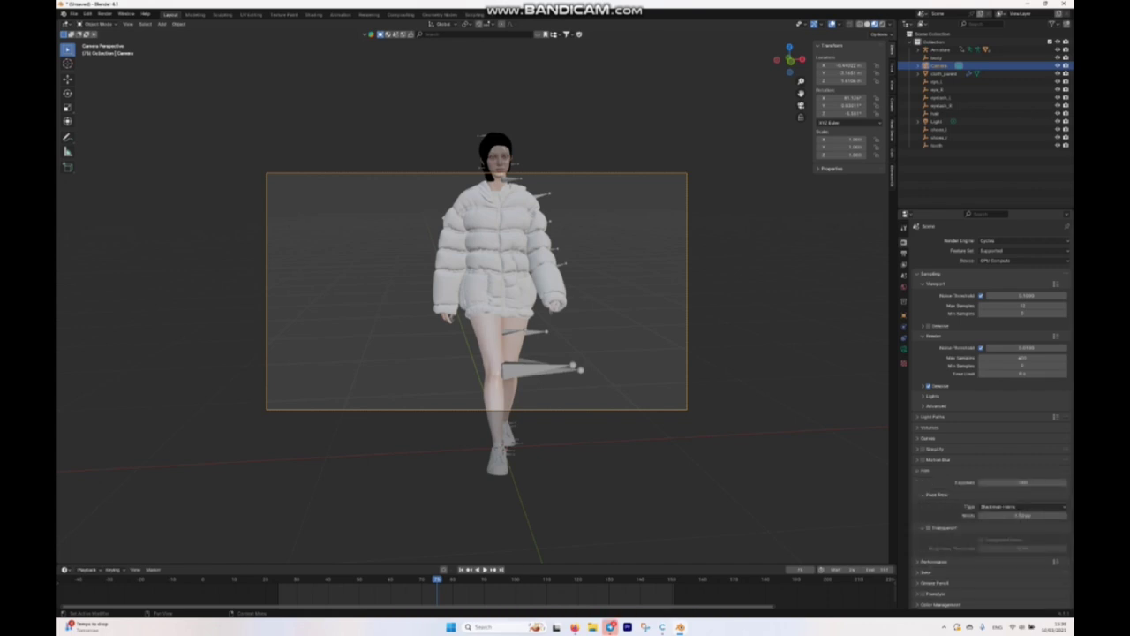
left_click(928, 528)
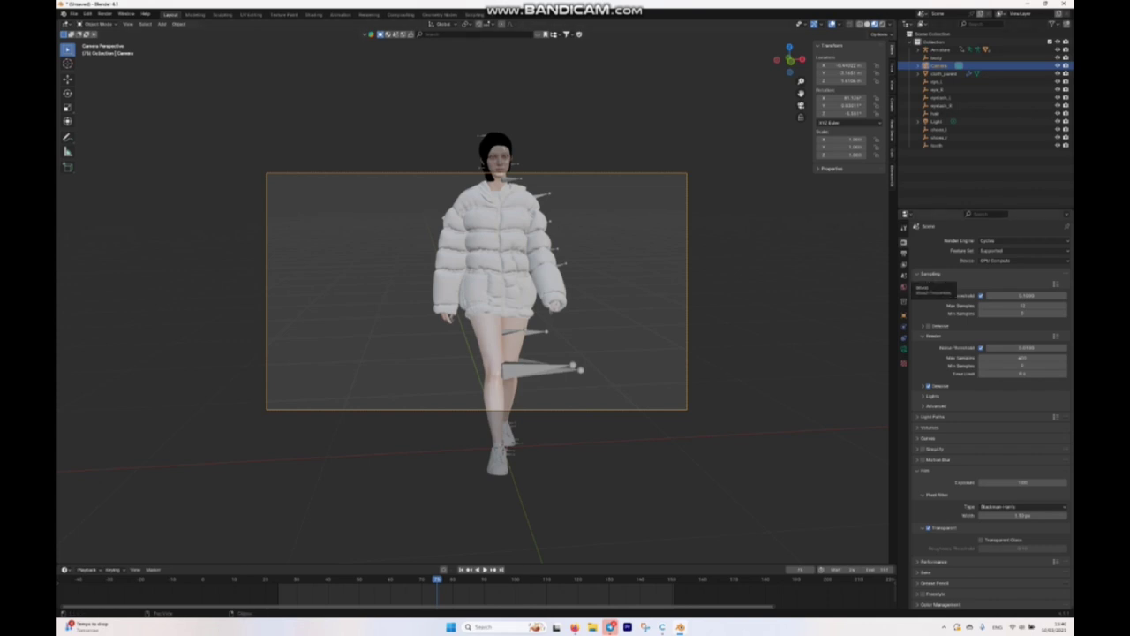
left_click(903, 287)
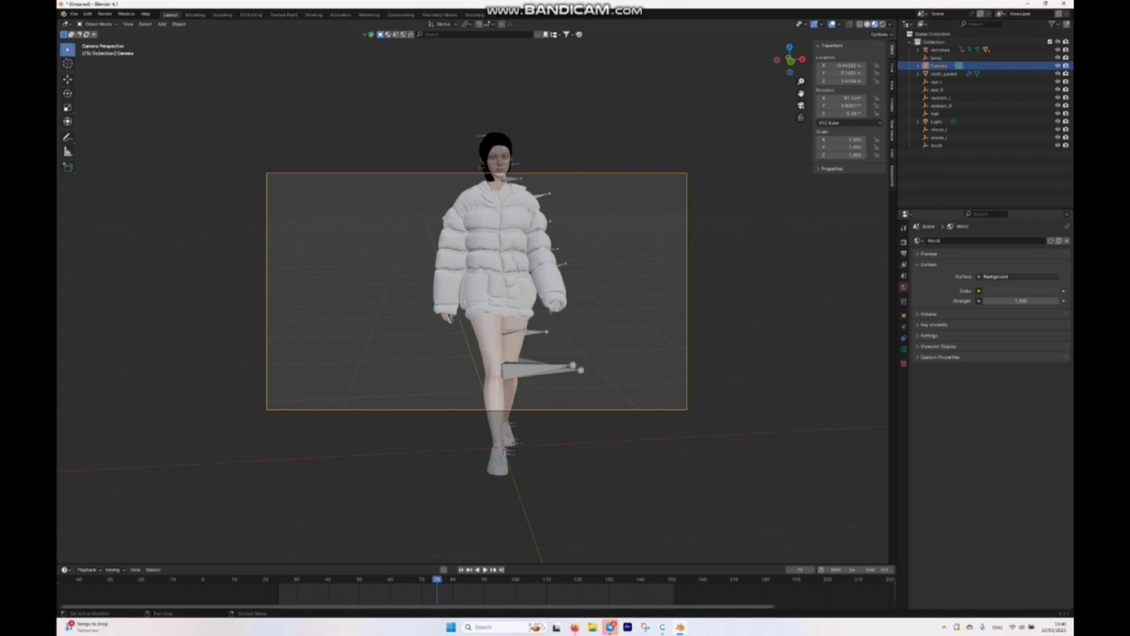
left_click(1020, 276)
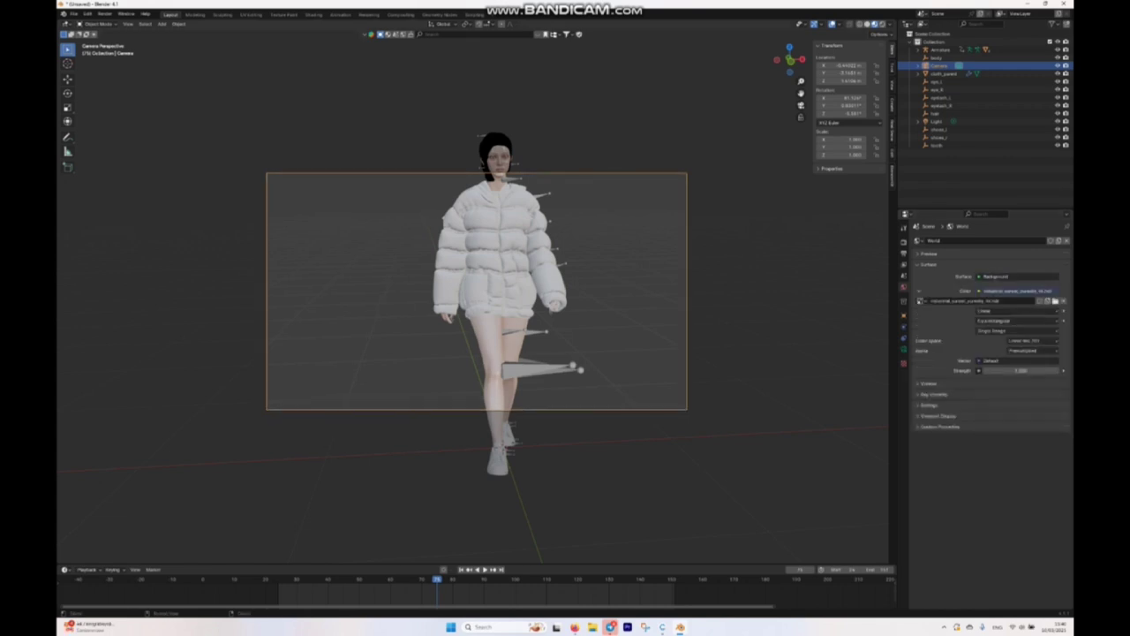
Step: Set the output resolution to a vertical 1080 by 1920 px
left_click(903, 242)
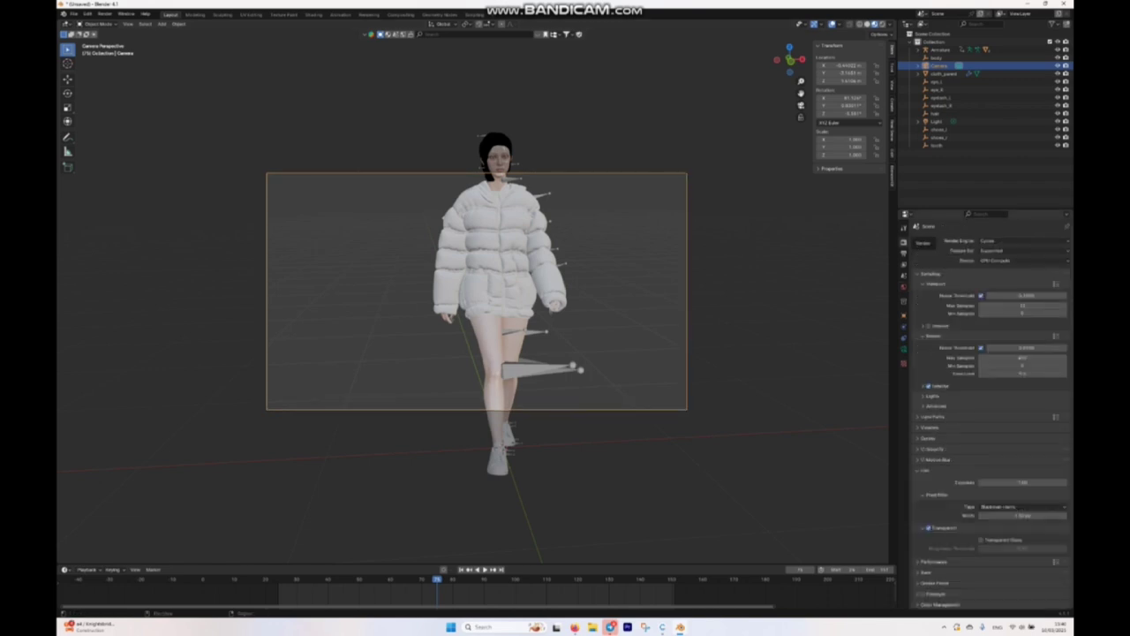
left_click(903, 253)
left_click(1022, 252)
type("1080")
key("Tab")
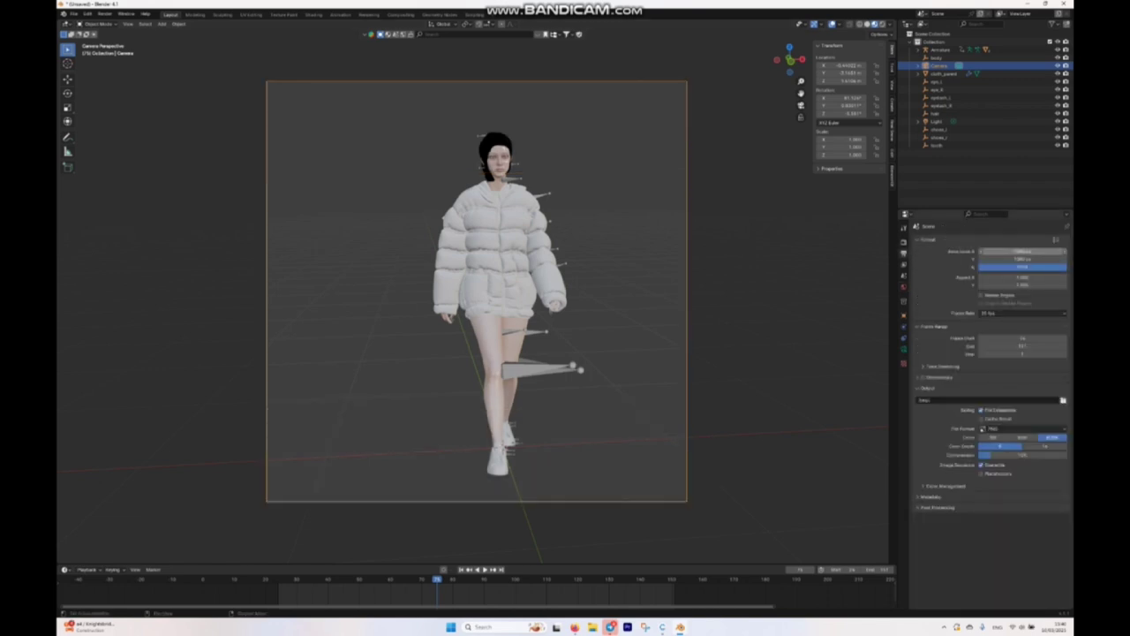
type("1920")
key("Return")
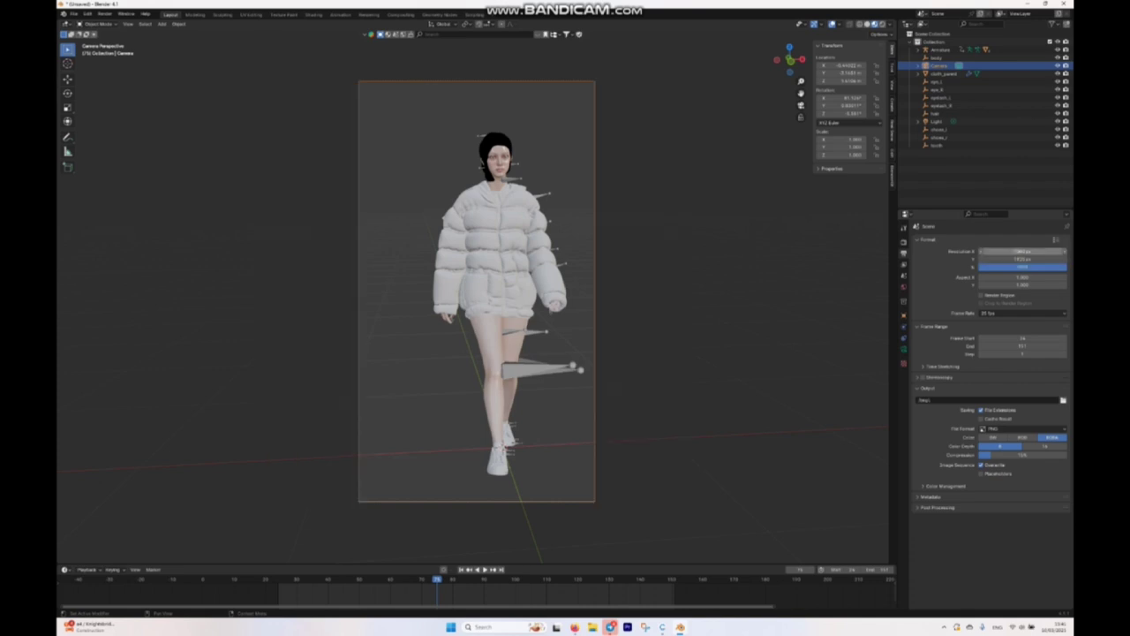
Step: Set the viewport to Rendered shading and fit the whole camera frame in view
left_click(883, 25)
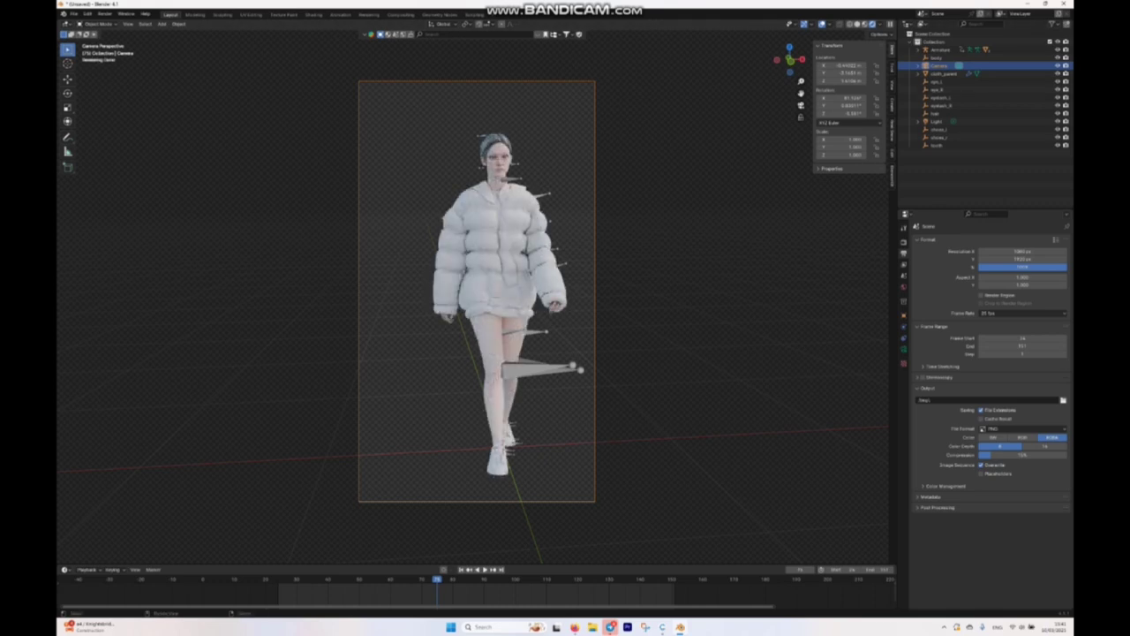
key("Home")
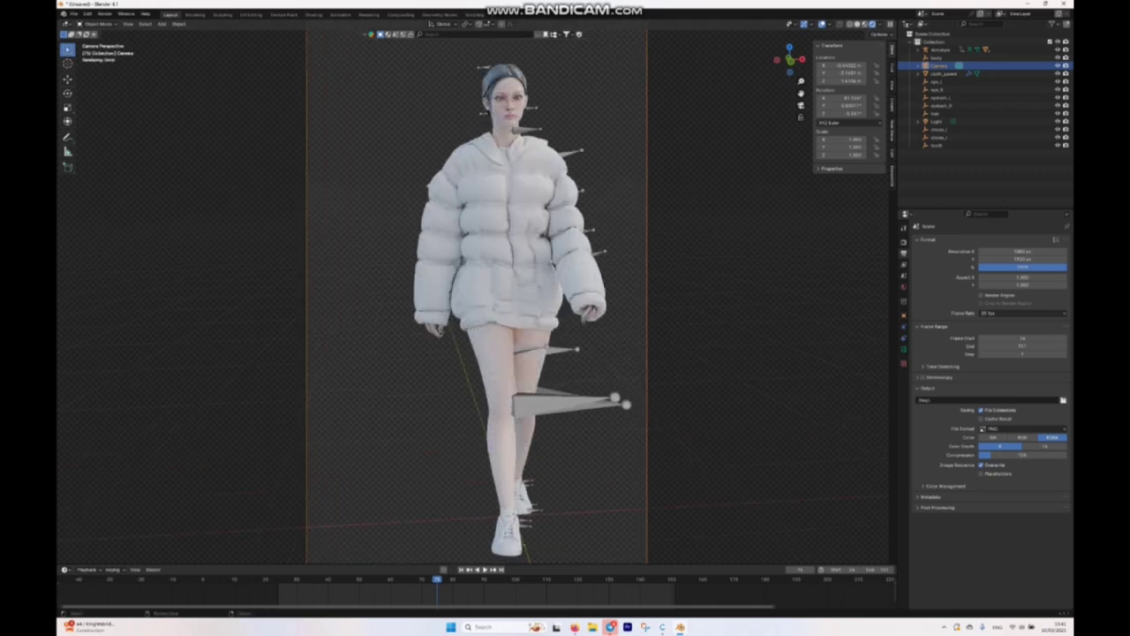
scroll(476, 299, "down", 1)
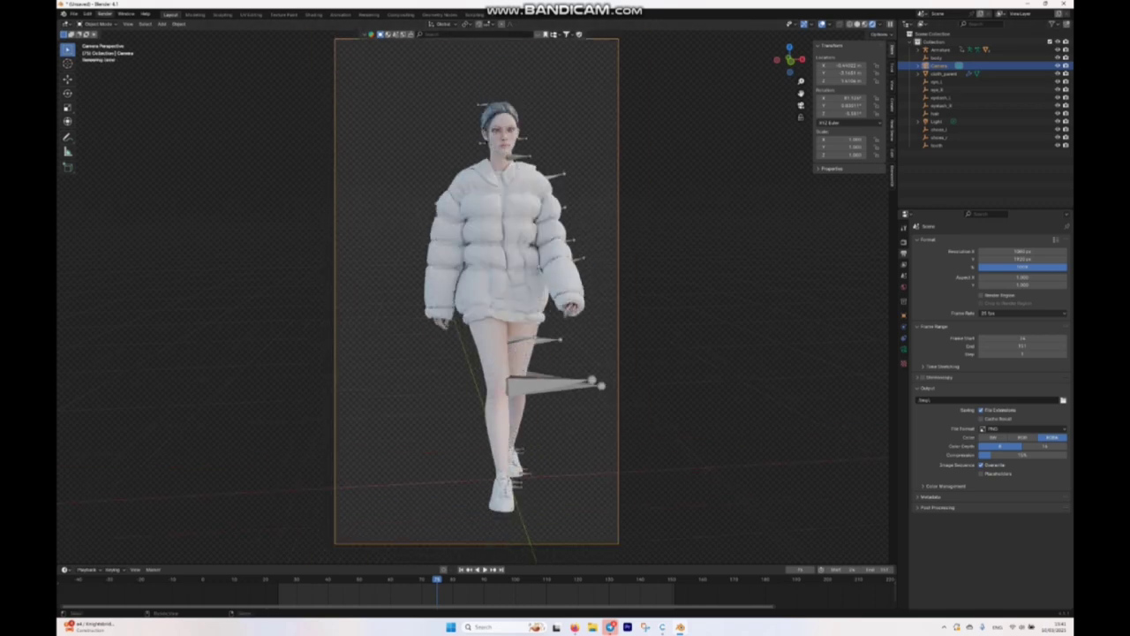
Step: Render the current frame as a still image, inspect it and close the render window
left_click(104, 13)
left_click(122, 22)
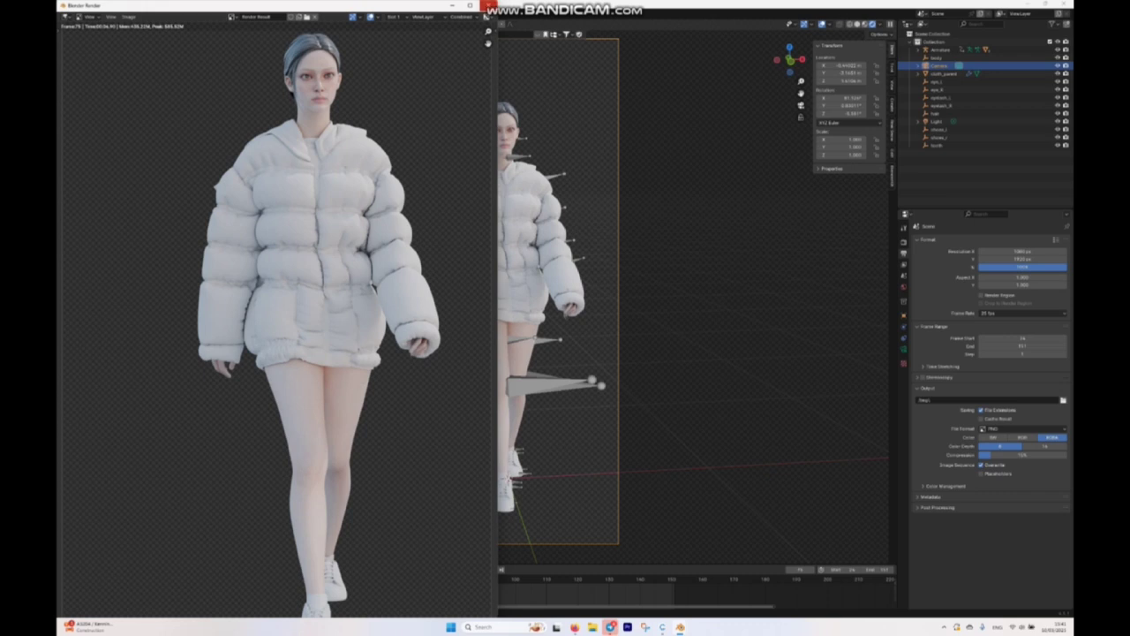
left_click(484, 5)
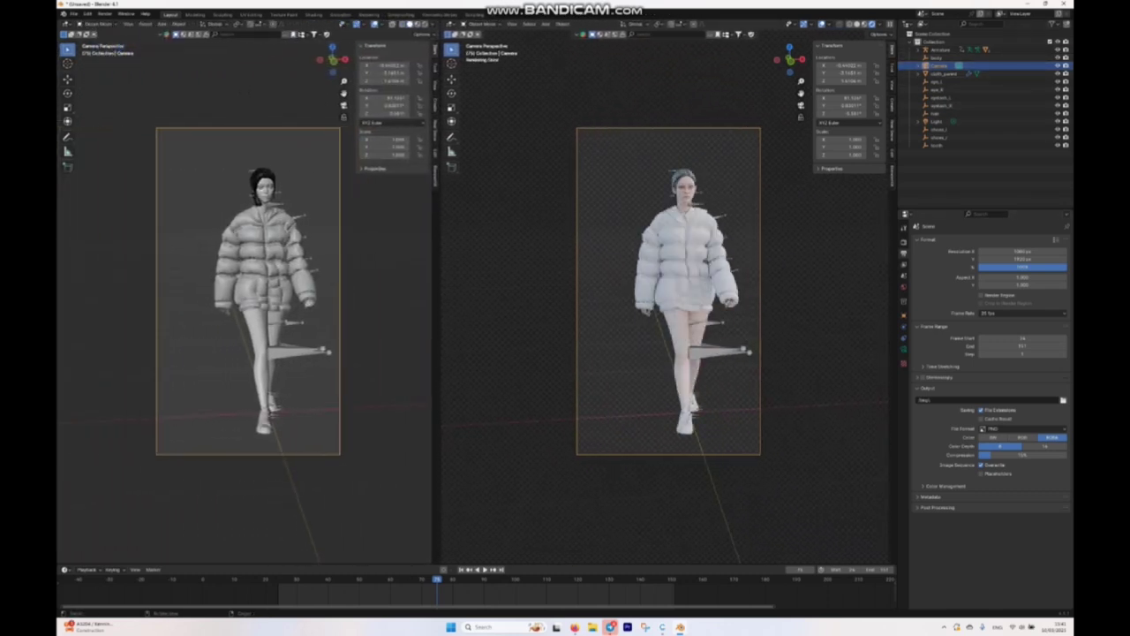
Step: Select the avatar's body mesh, show its material settings and frame the face close up in the rendered camera view
left_click(681, 337)
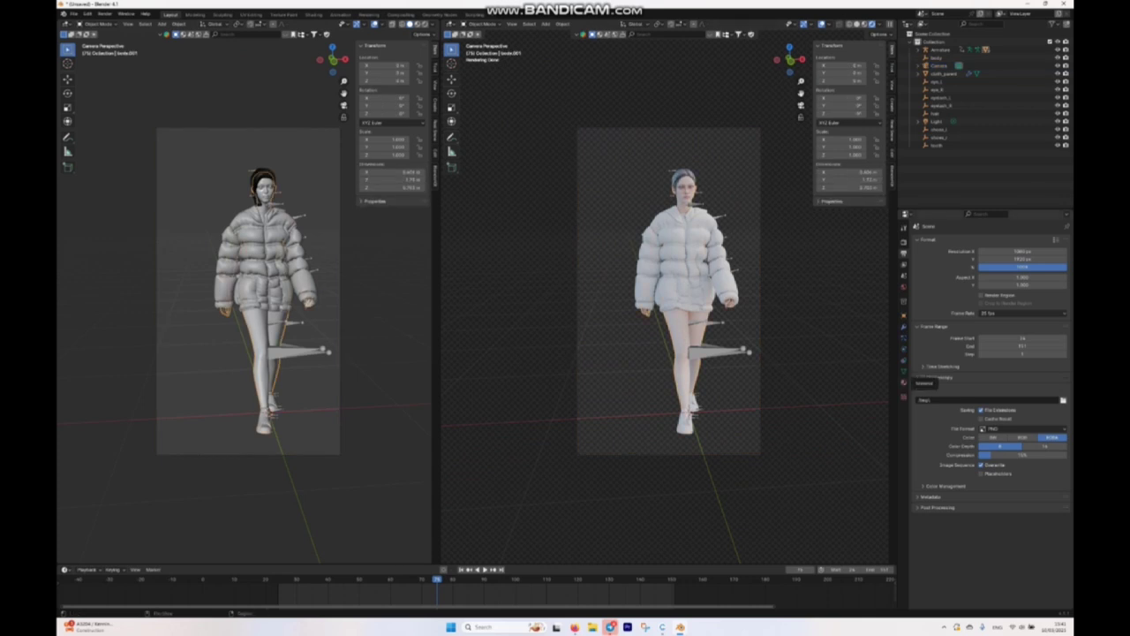
left_click(903, 381)
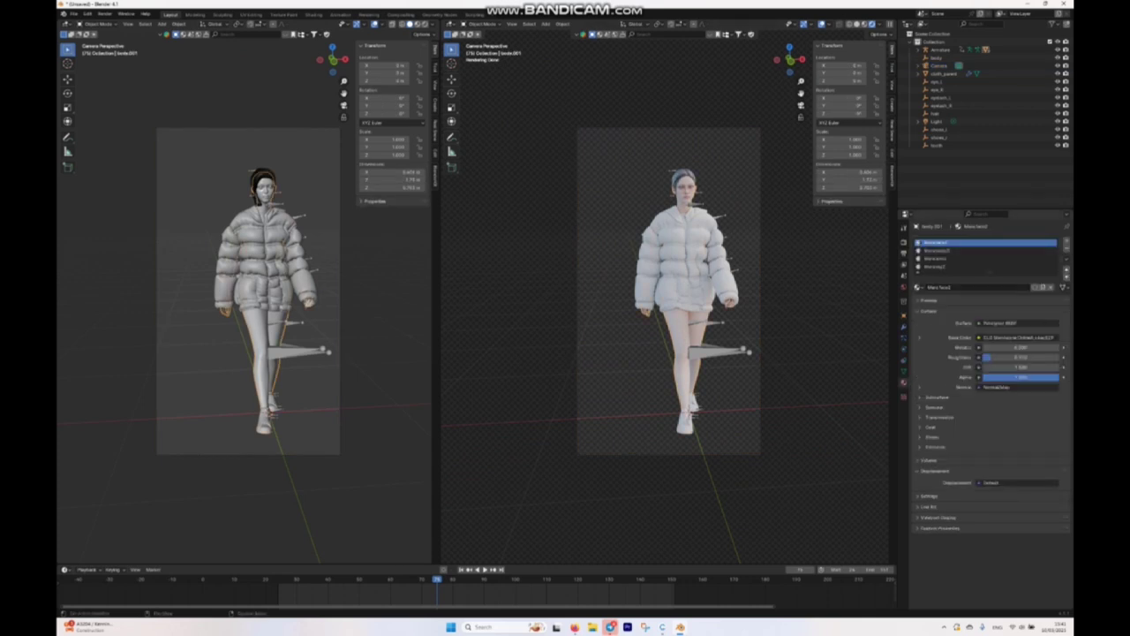
key("KP_Decimal")
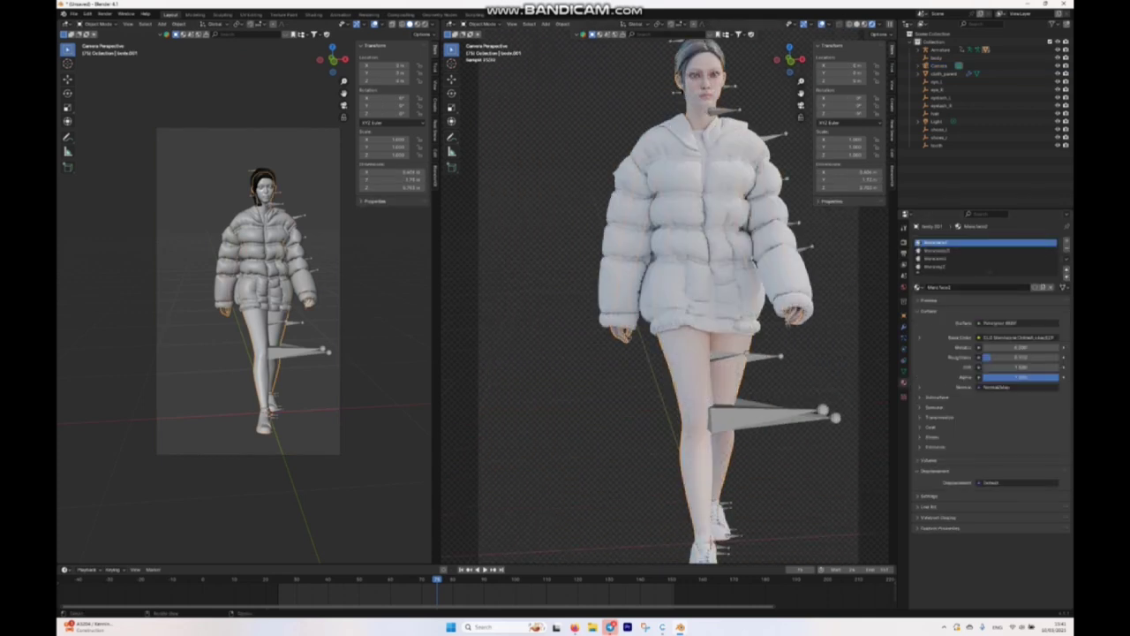
scroll(667, 292, "up", 3)
left_click_drag(801, 92, 770, 328)
scroll(770, 309, "up", 4)
left_click_drag(801, 93, 785, 153)
scroll(784, 153, "up", 1)
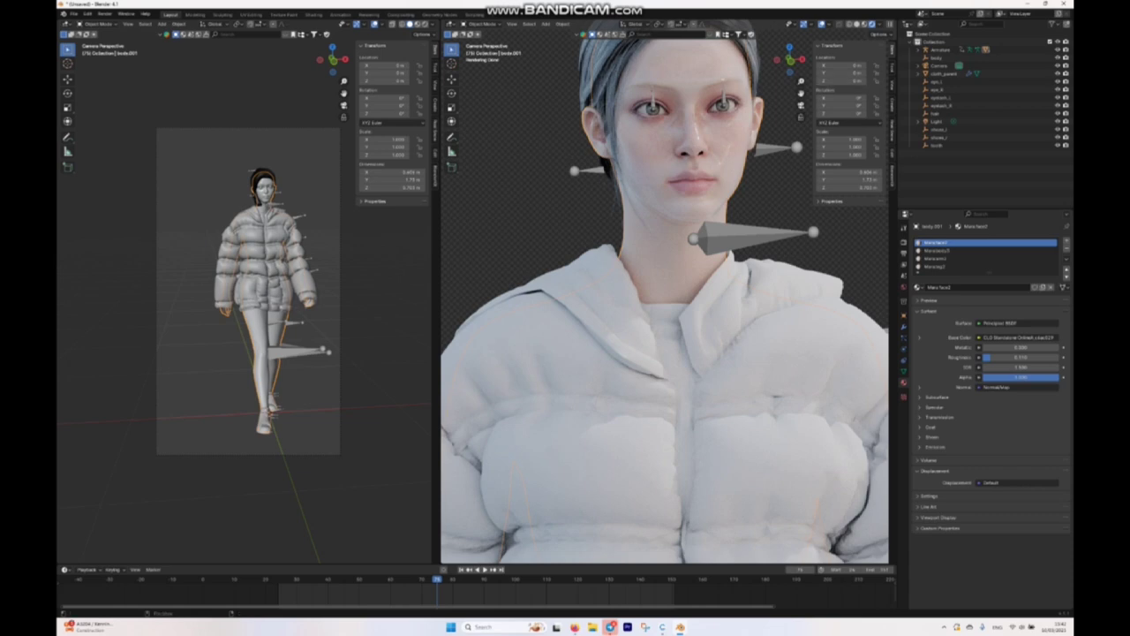
left_click_drag(800, 93, 781, 163)
left_click_drag(801, 93, 823, 22)
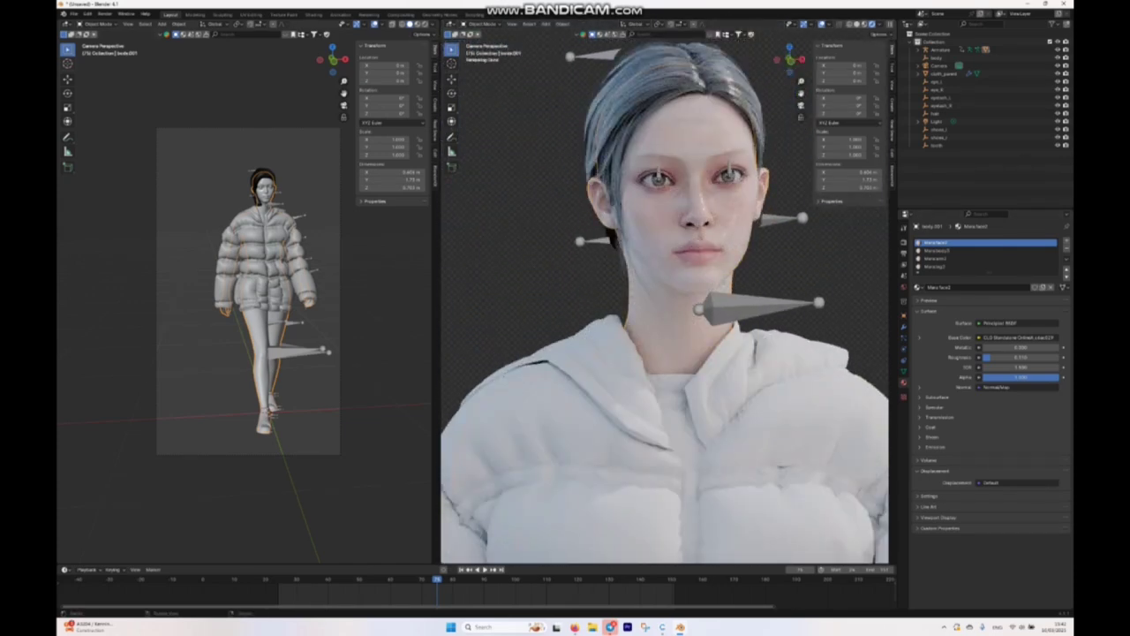
Step: Switch the solid-shaded viewport to the Shader Editor and frame the face material's Principled BSDF node
left_click(68, 35)
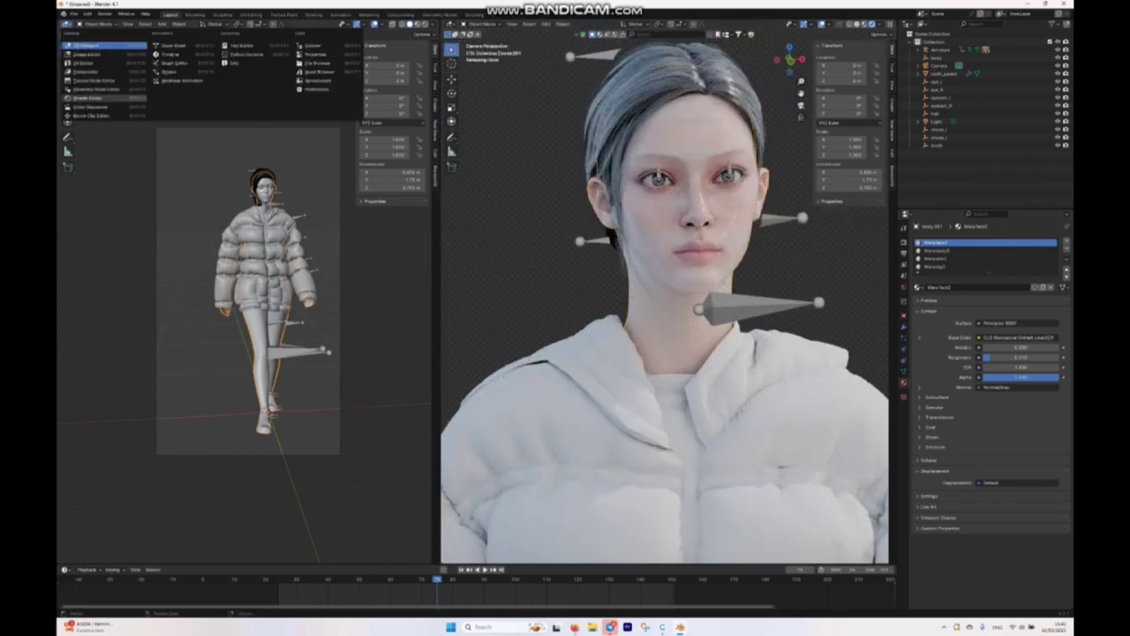
left_click(85, 97)
middle_click_drag(101, 465, 203, 296)
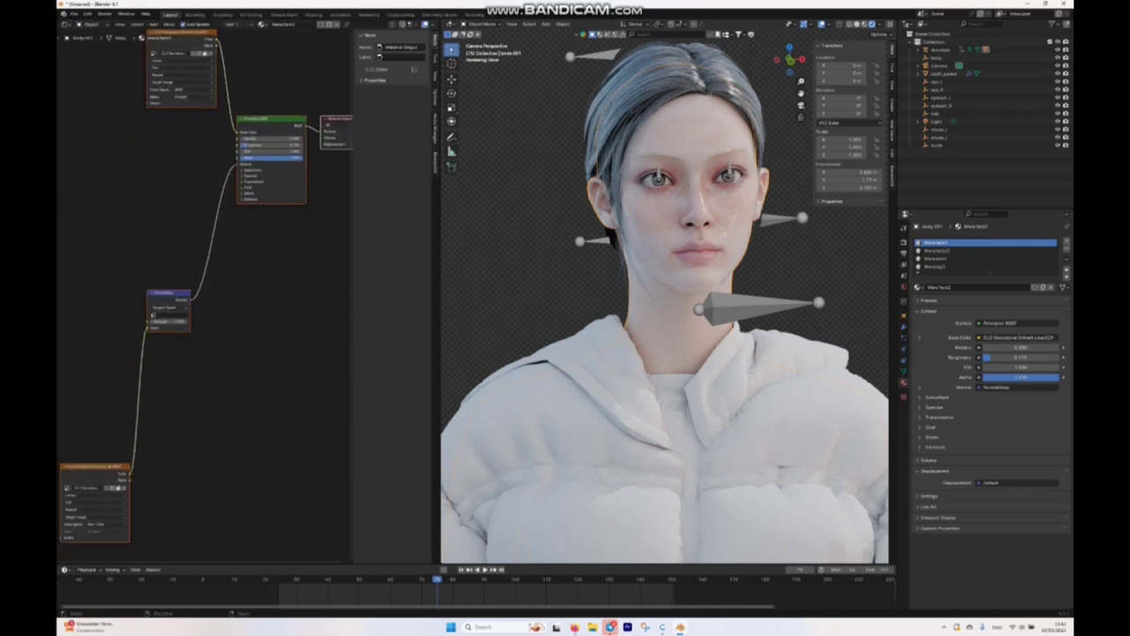
scroll(202, 300, "down", 2)
scroll(203, 294, "up", 8)
middle_click_drag(299, 87, 196, 287)
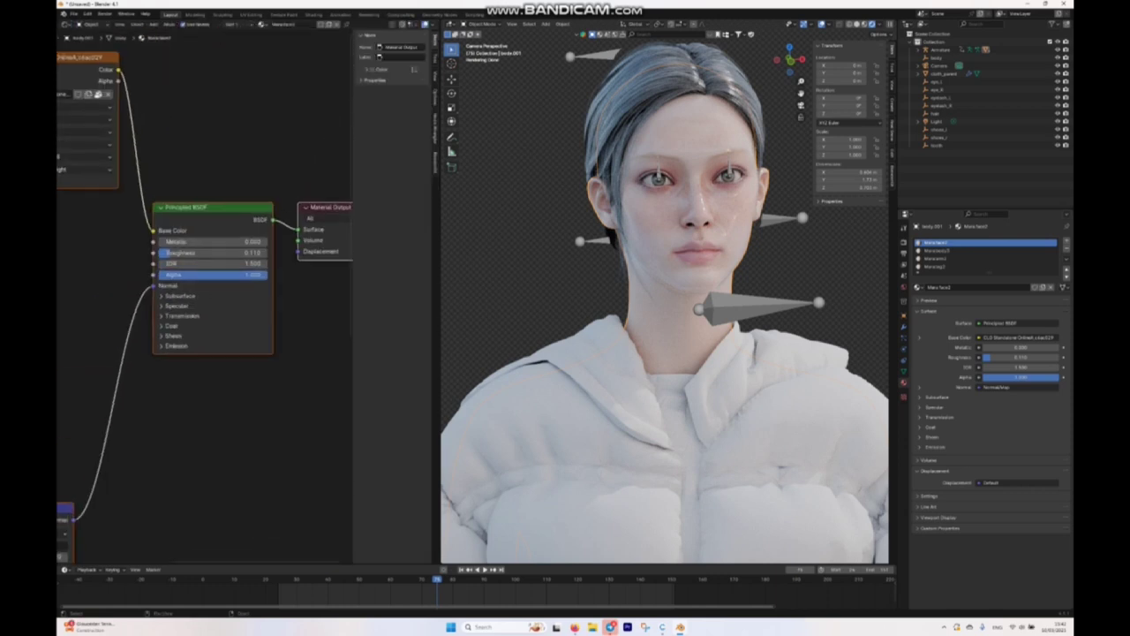
Step: Raise the face material's roughness to 0.701 in its Principled BSDF node
scroll(196, 285, "up", 5)
left_click_drag(200, 237, 246, 237)
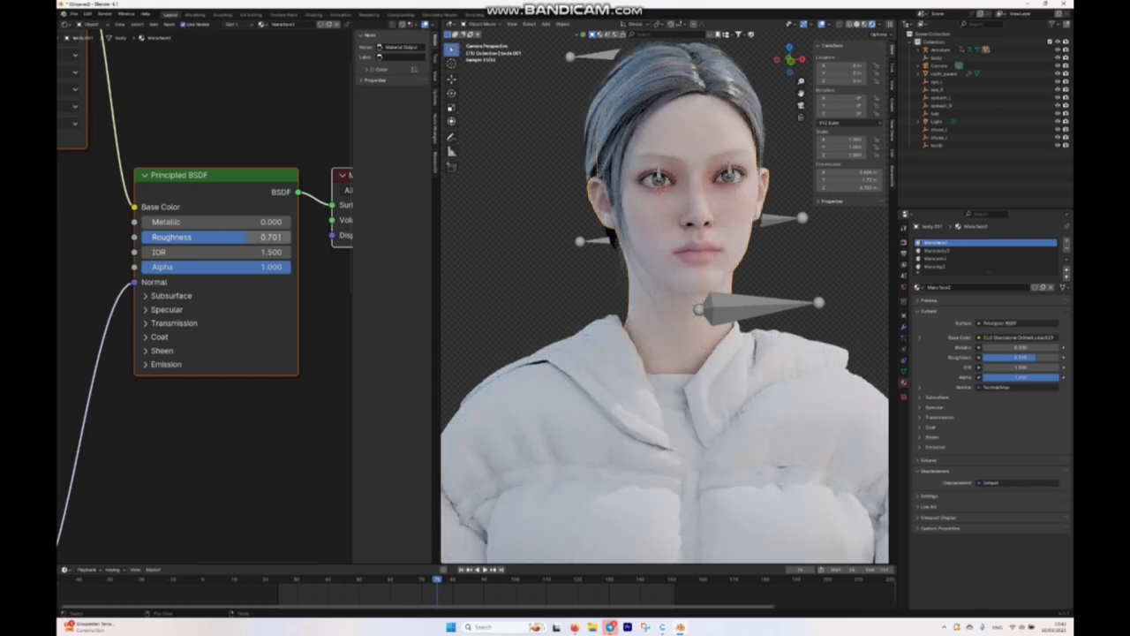
scroll(205, 296, "up", 2)
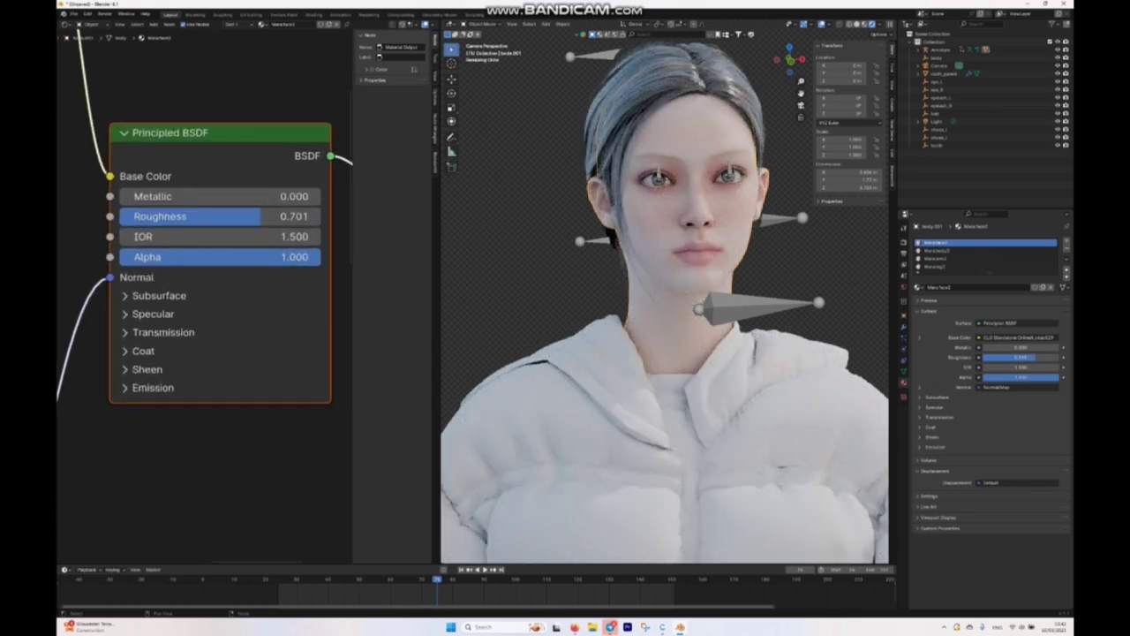
Step: Assign the Mara:face2 UV map to the face material's Normal Map node
scroll(205, 295, "down", 5)
scroll(205, 296, "down", 4)
middle_click_drag(176, 433, 265, 269)
scroll(205, 296, "up", 9)
scroll(211, 296, "up", 3)
middle_click_drag(258, 139, 244, 241)
left_click(247, 231)
left_click(223, 245)
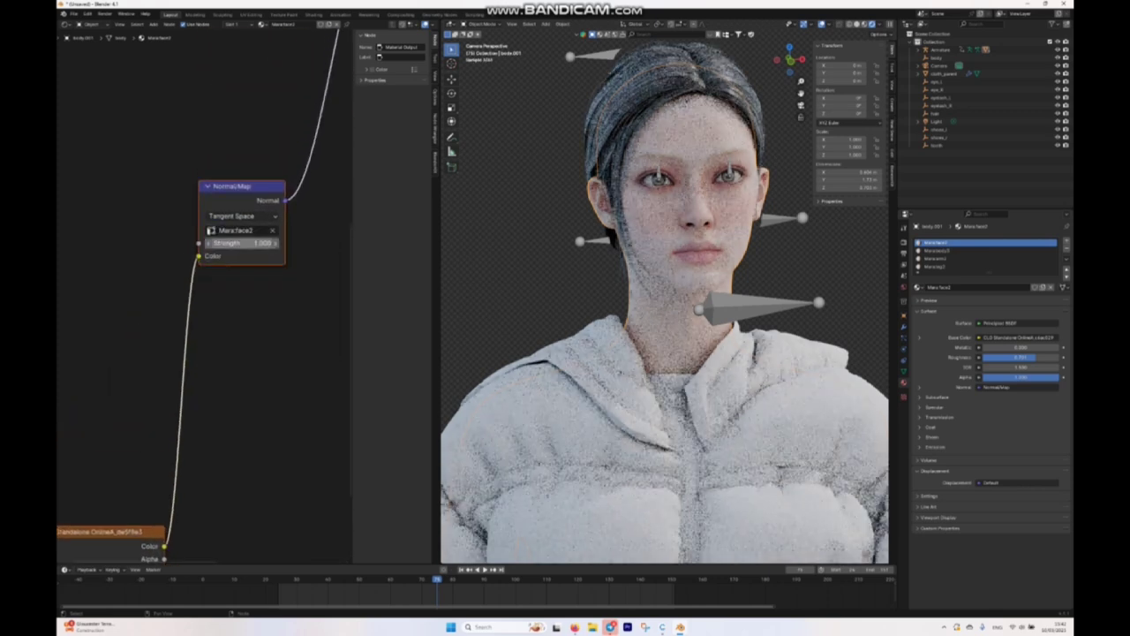
Step: Try a strength of 2 on the face's Normal Map node and inspect the skin close up
left_click(239, 243)
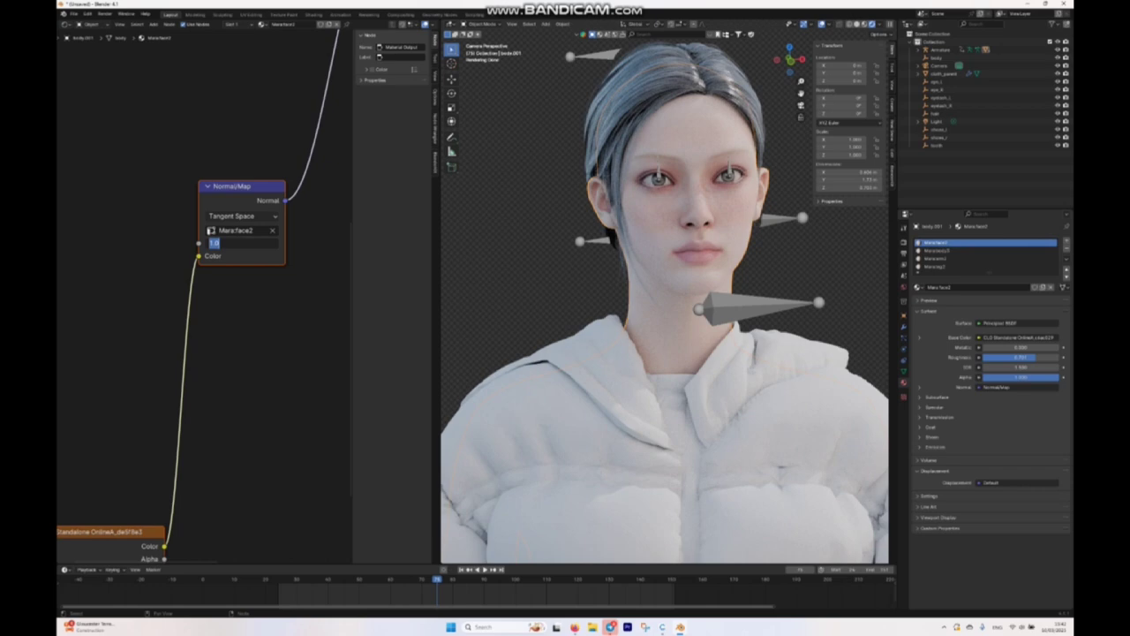
type("2")
key("Return")
scroll(667, 294, "up", 3)
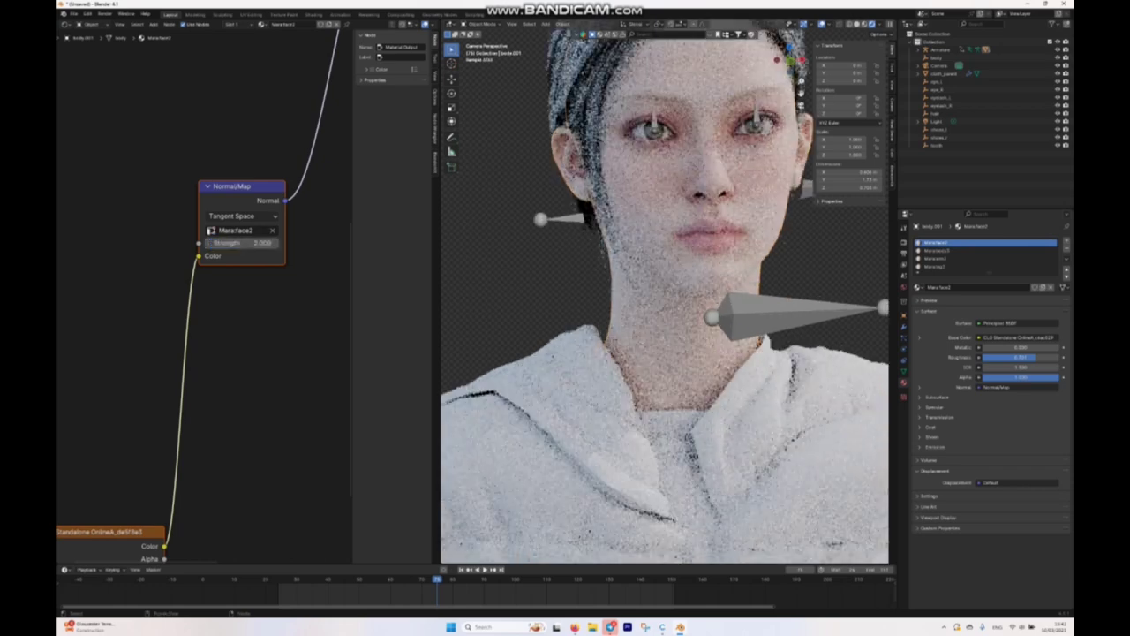
scroll(671, 291, "up", 6)
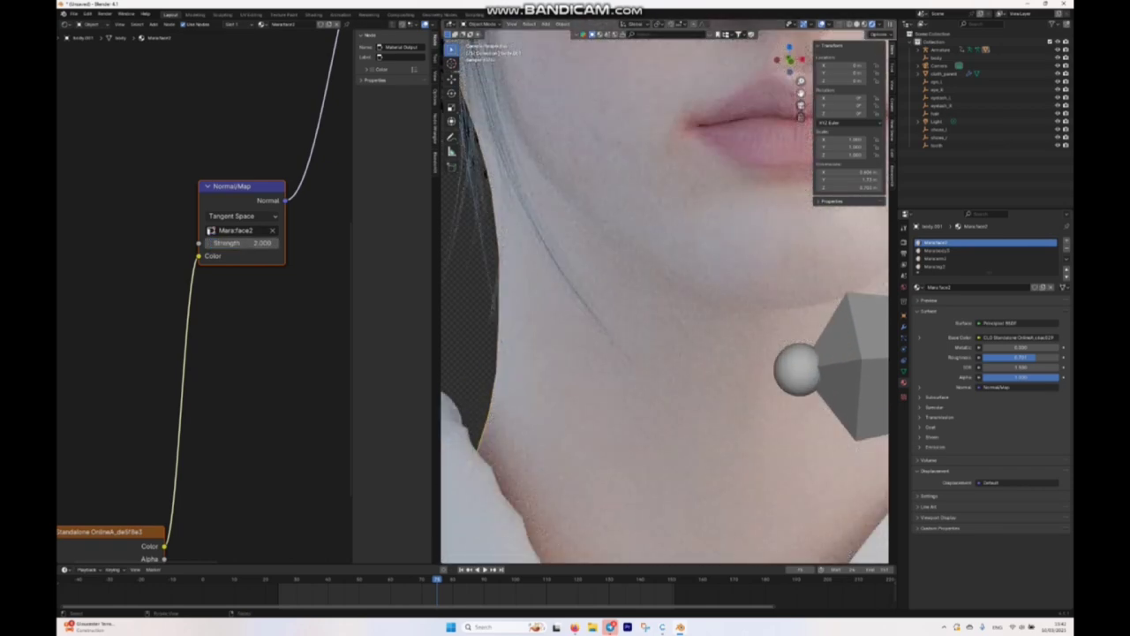
middle_click_drag(666, 221, 665, 466, "shift")
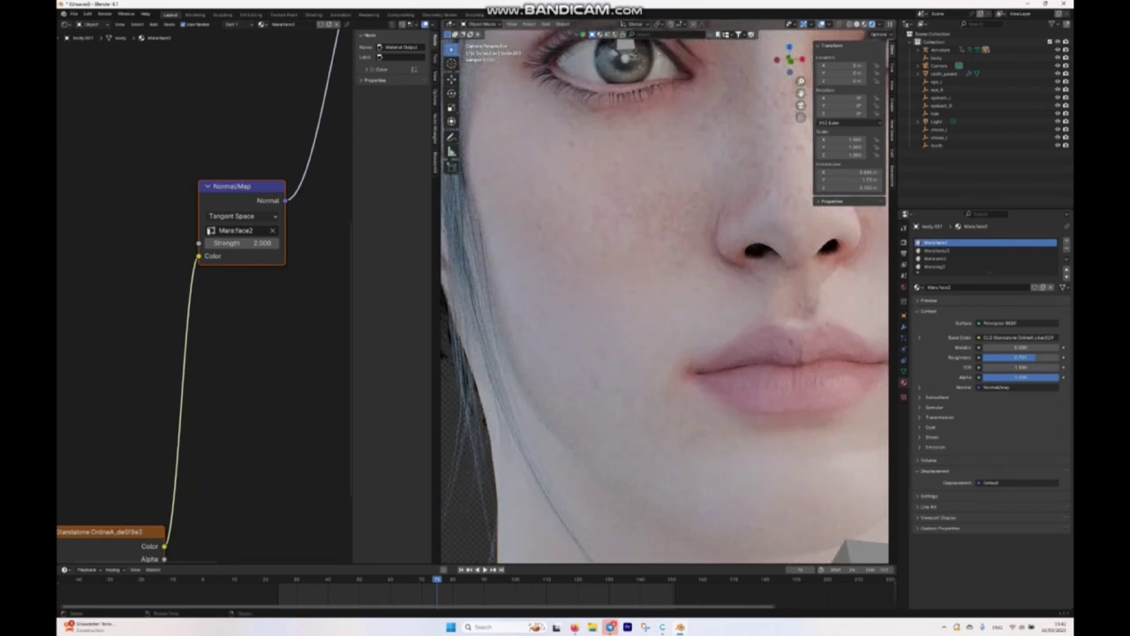
Step: Try a strength of 4 on the face's Normal Map node and check the skin detail from several distances
left_click(242, 243)
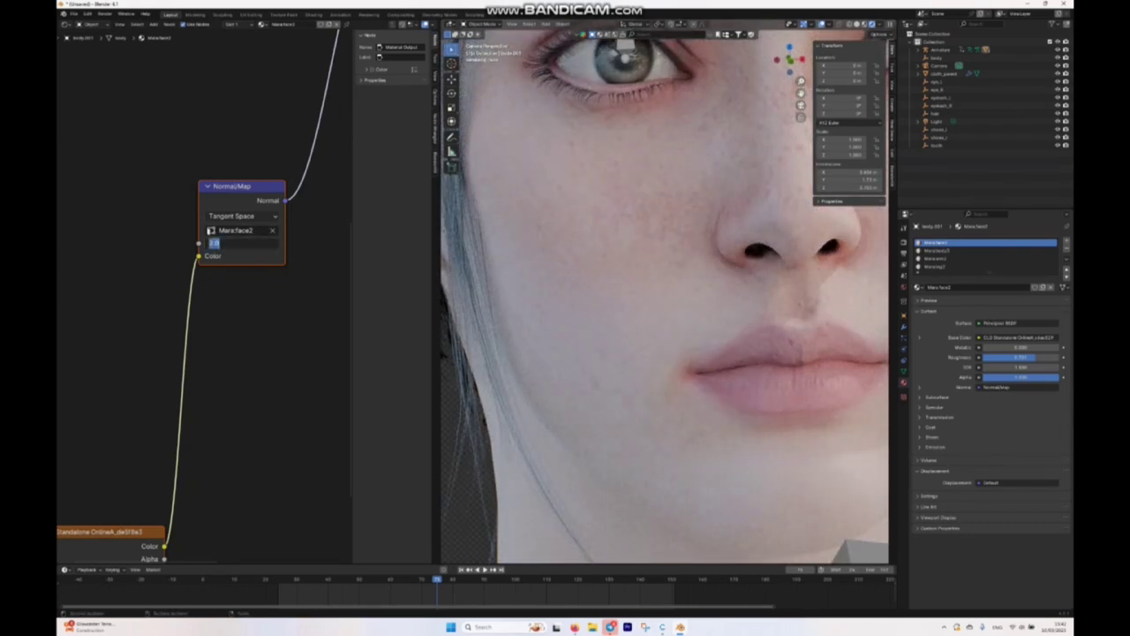
type("6")
key("Return")
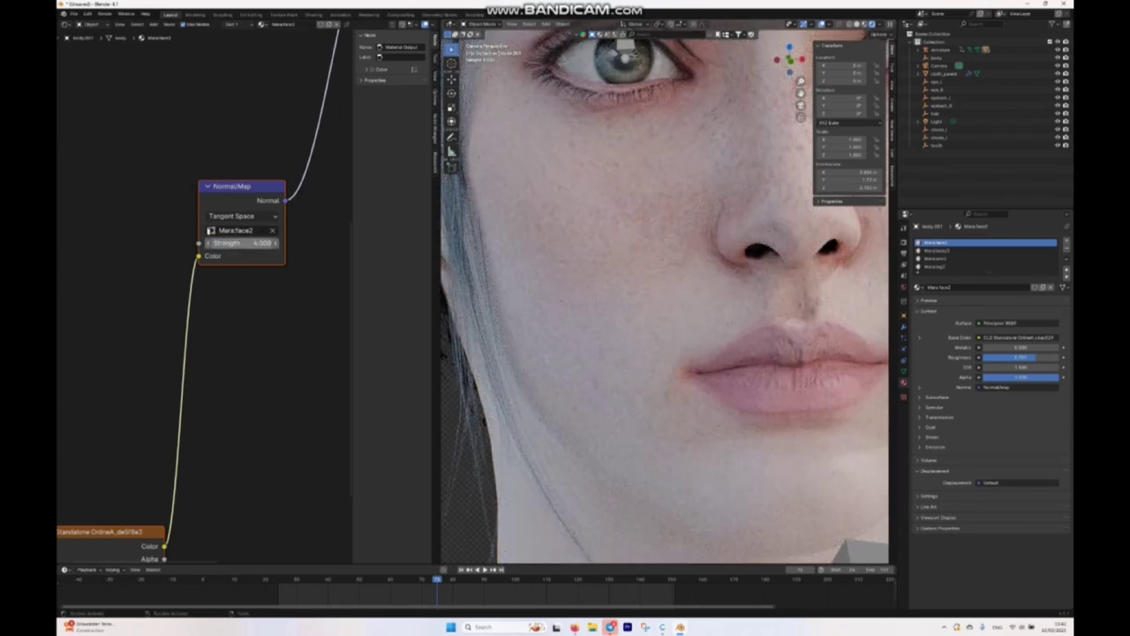
scroll(664, 298, "down", 2)
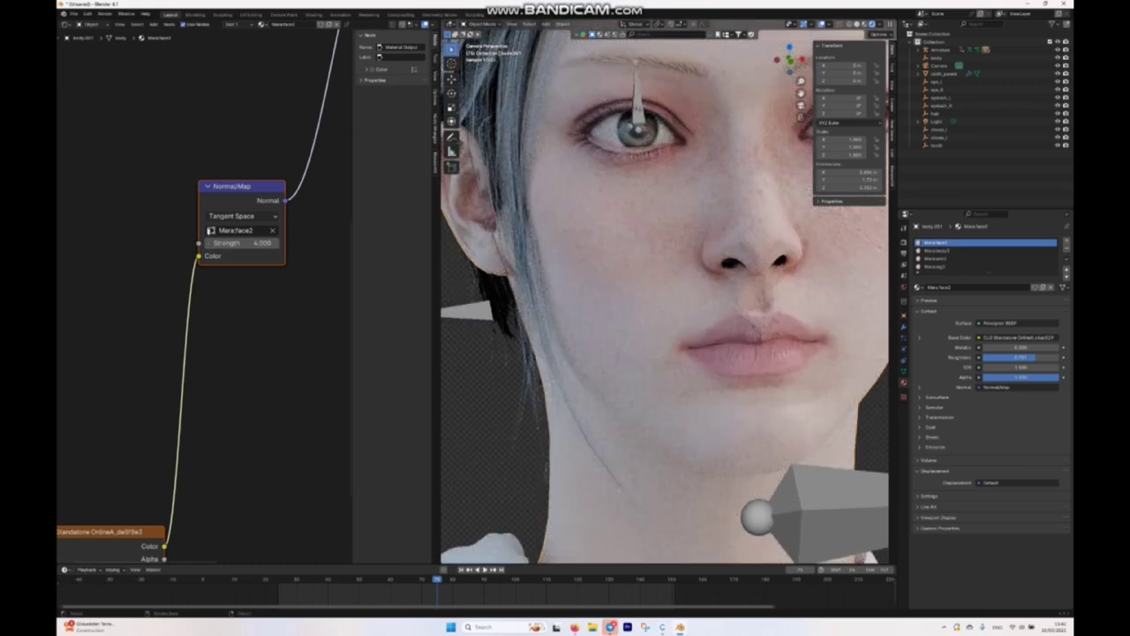
scroll(664, 298, "down", 2)
scroll(664, 299, "down", 1)
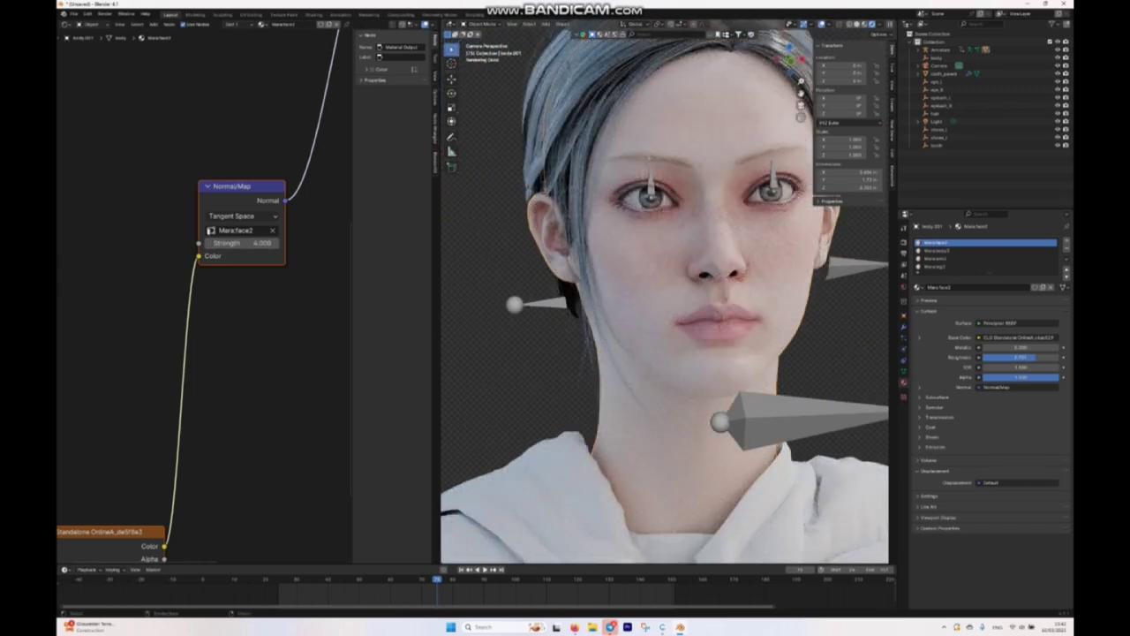
Step: Set the face's Normal Map strength to 3 and review the whole head in the camera view
left_click(241, 243)
type("3")
key("Return")
scroll(665, 291, "up", 1)
scroll(664, 291, "down", 3)
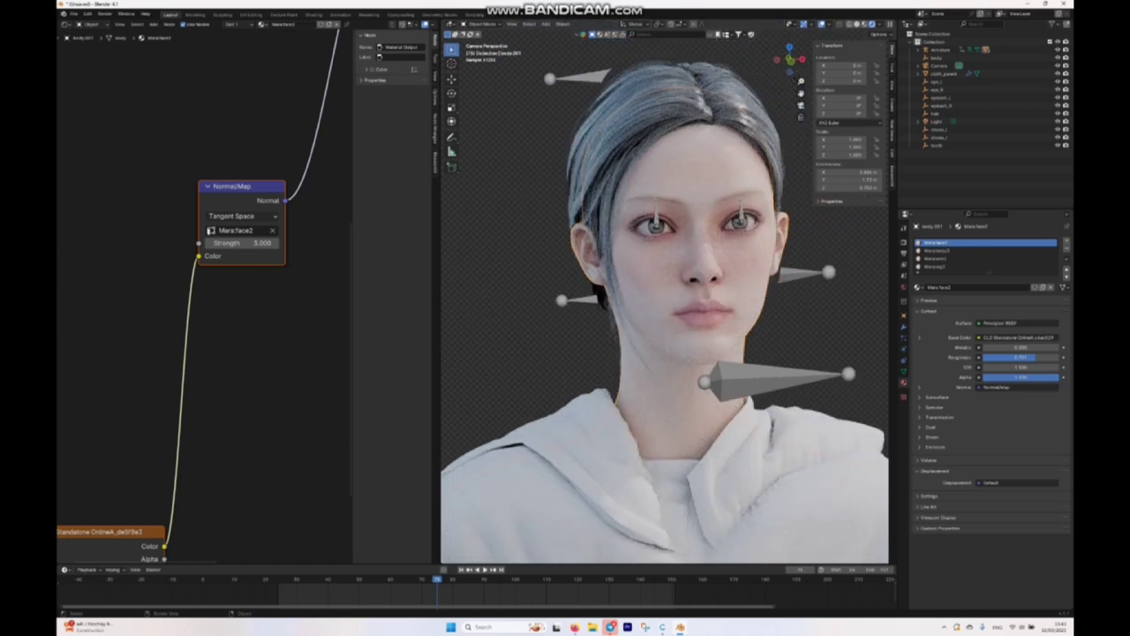
Step: Leave the camera view, frame the avatar's head from the side and select the hair mesh
left_click_drag(789, 60, 801, 90)
scroll(655, 320, "up", 2)
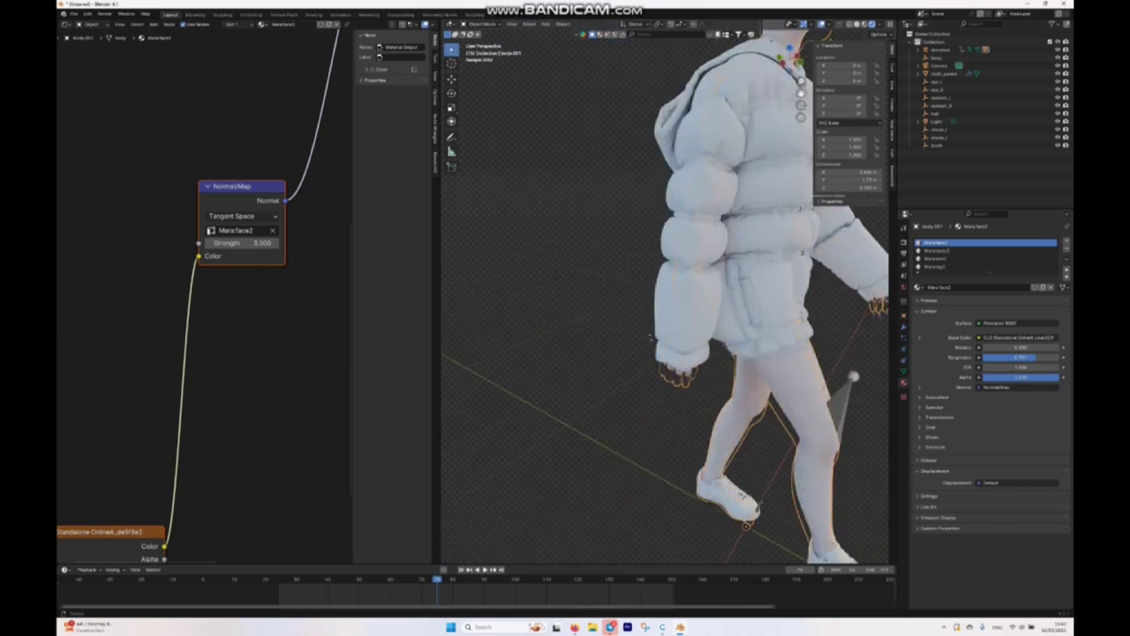
middle_click_drag(646, 357, 583, 543, "shift")
middle_click_drag(609, 442, 636, 353)
scroll(743, 53, "up", 4)
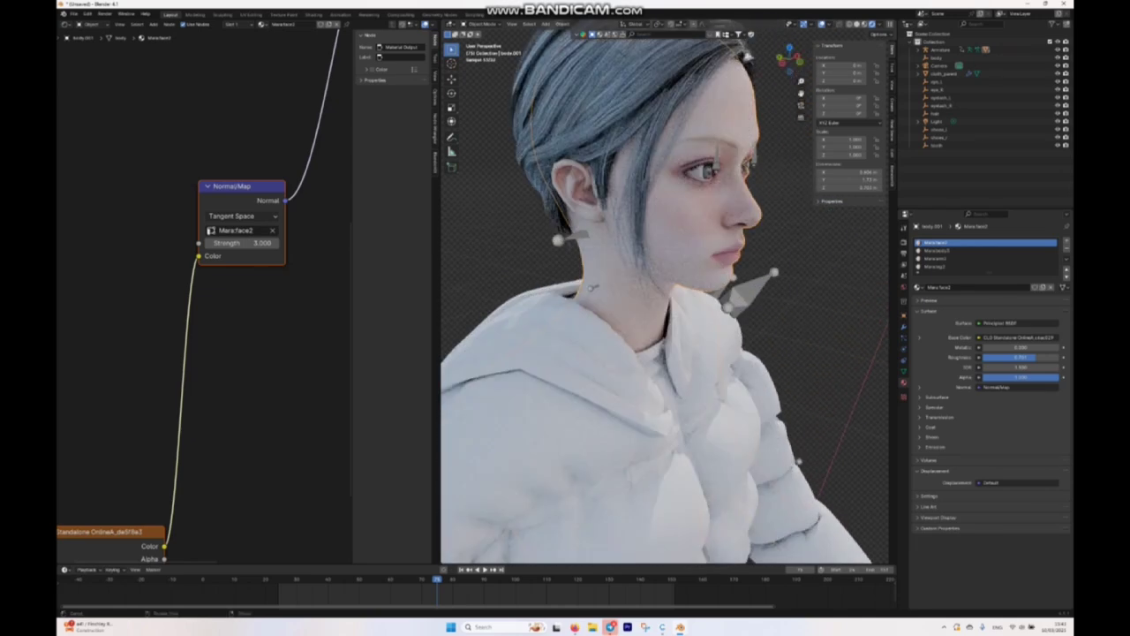
middle_click_drag(748, 88, 743, 145)
left_click(615, 204)
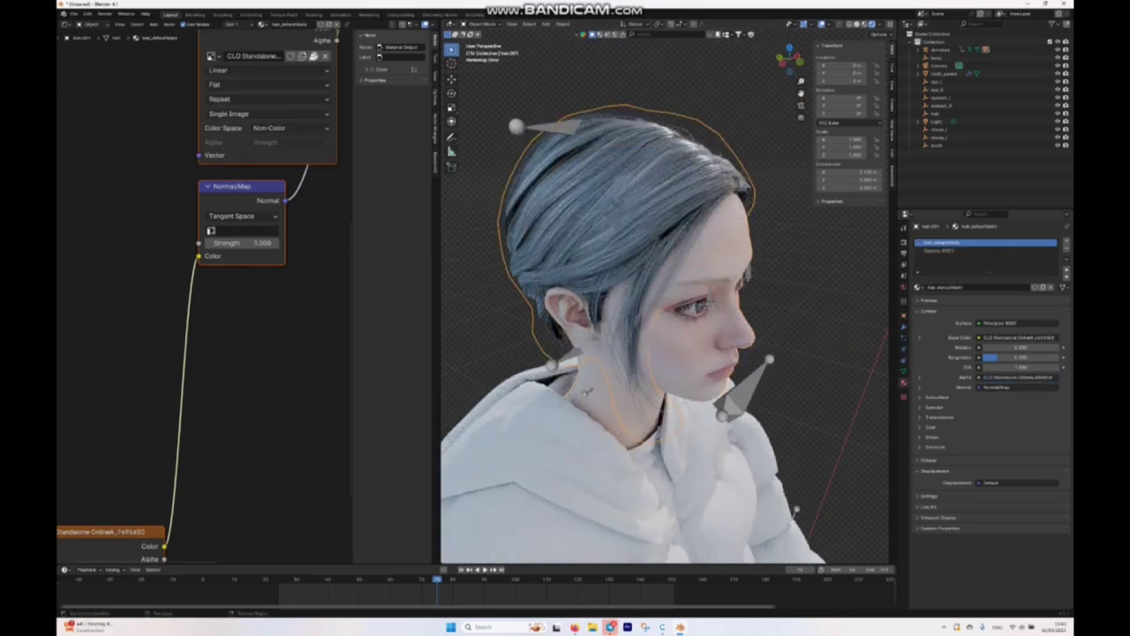
left_click(618, 176)
Step: Enable backface culling and set the shadow mode to Alpha Clip for the hair's first material
left_click(929, 496)
scroll(988, 494, "down", 3)
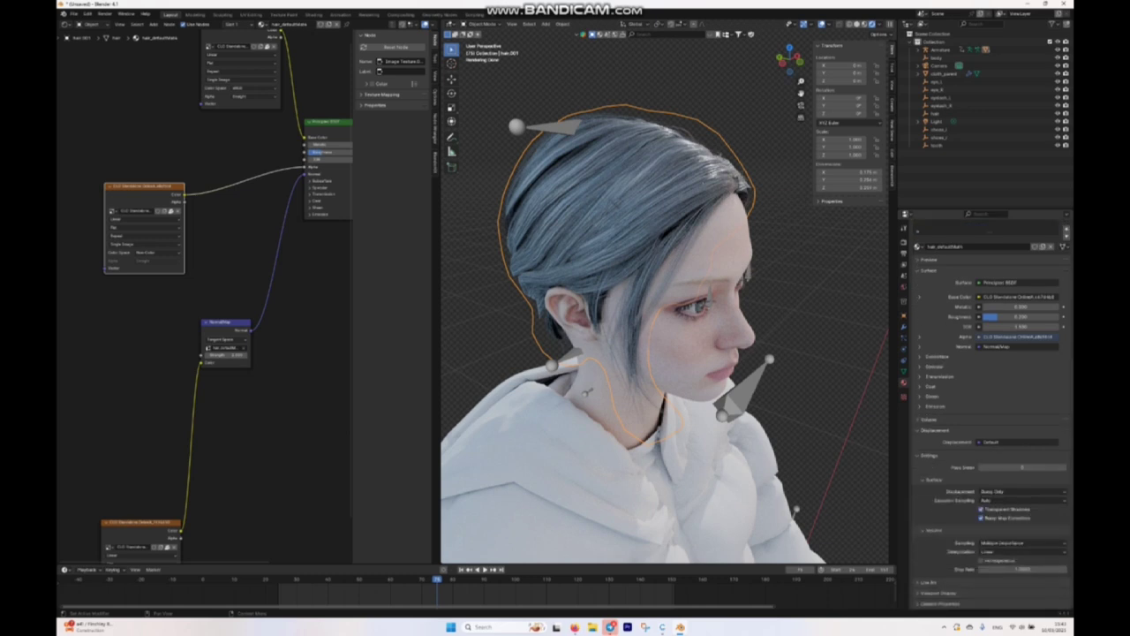
scroll(989, 415, "down", 4)
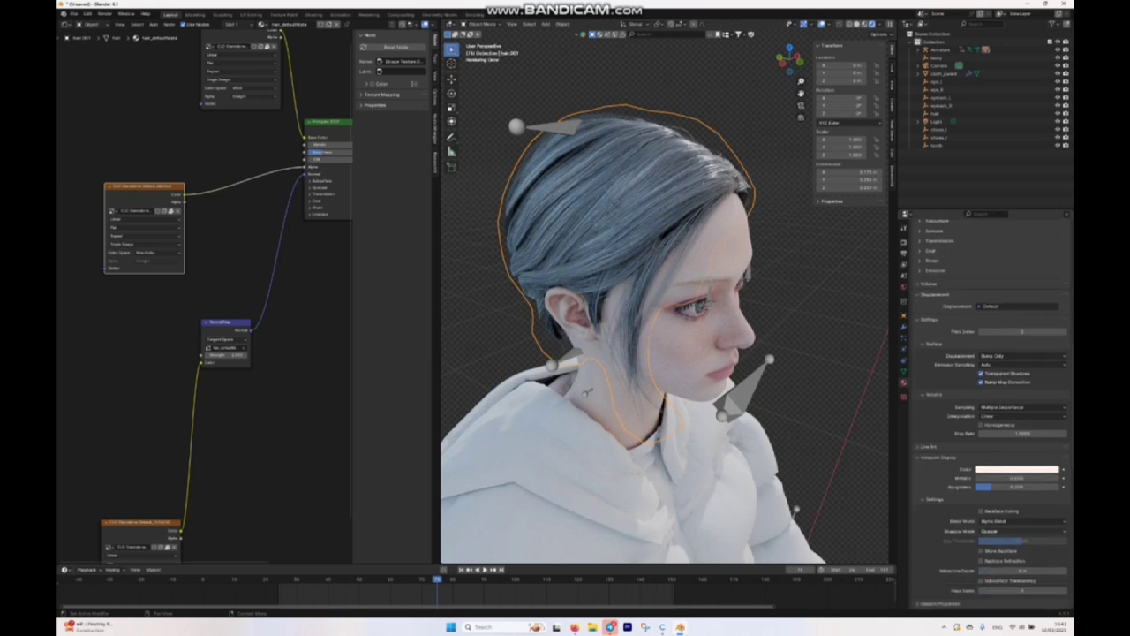
left_click(1020, 531)
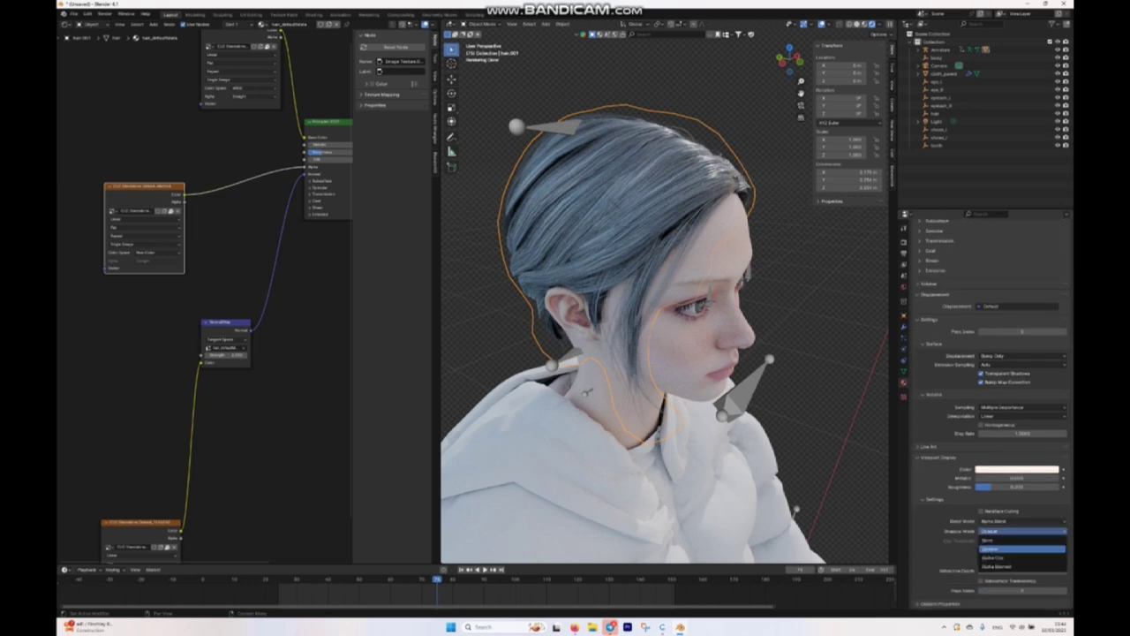
left_click(1021, 557)
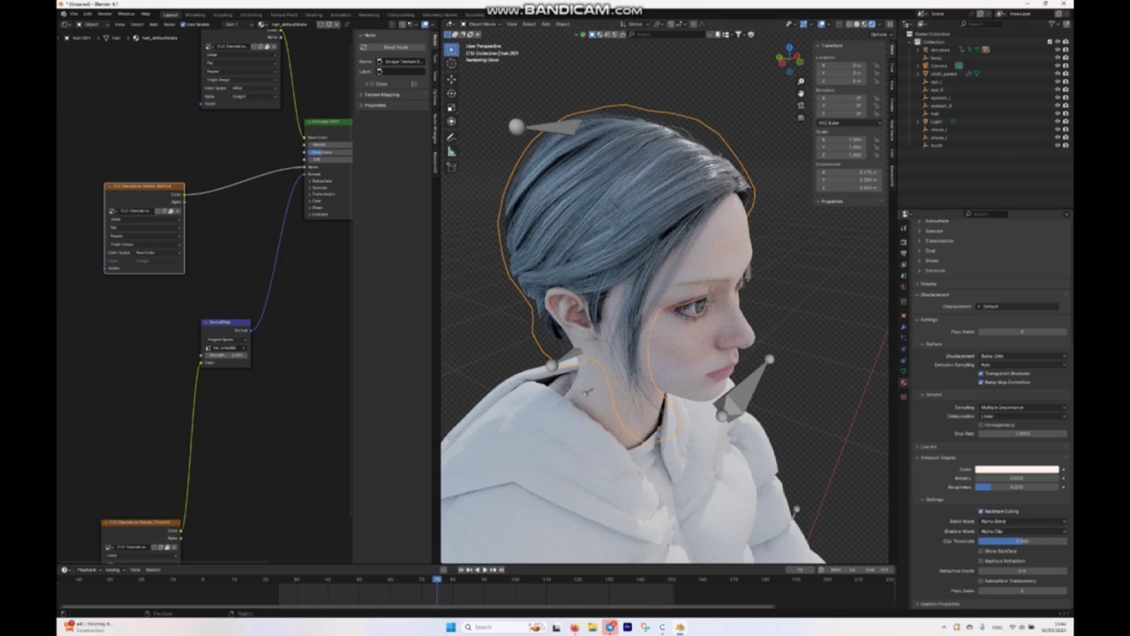
Step: Set the hair's second material to Alpha Blend mode with Alpha Clip shadows
scroll(989, 397, "up", 8)
left_click(958, 250)
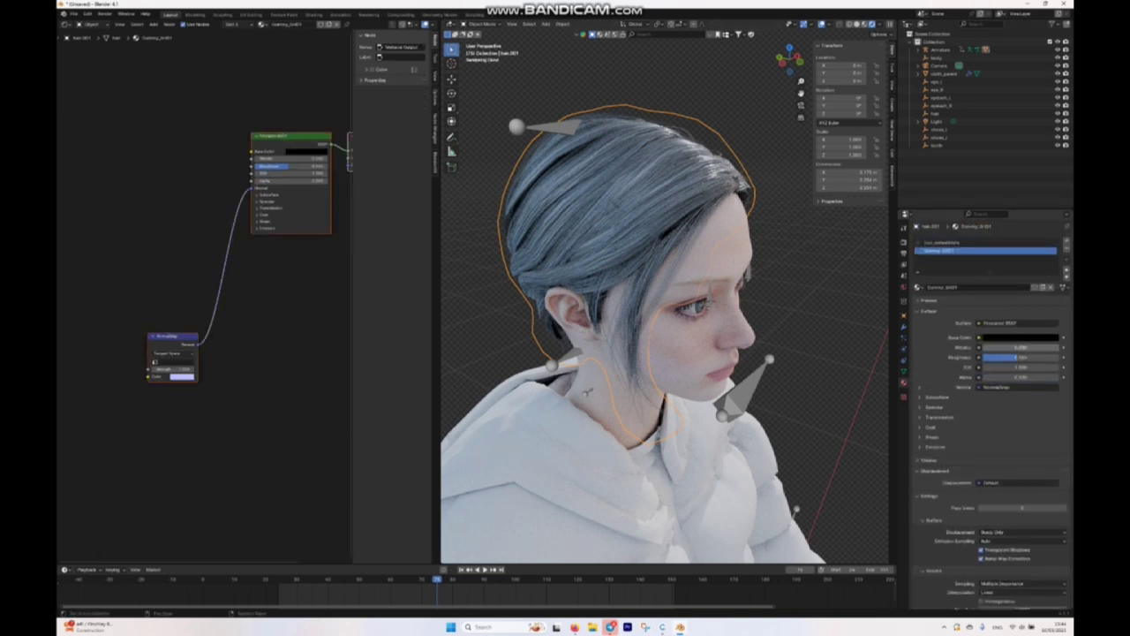
scroll(989, 397, "down", 8)
left_click(1022, 530)
left_click(995, 565)
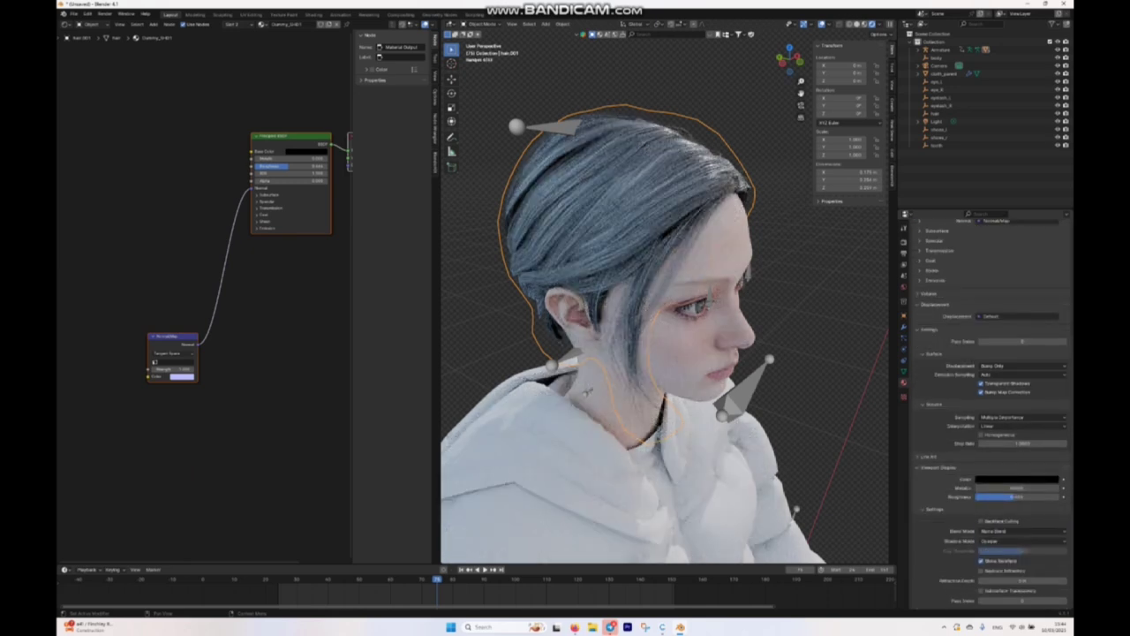
left_click(1019, 540)
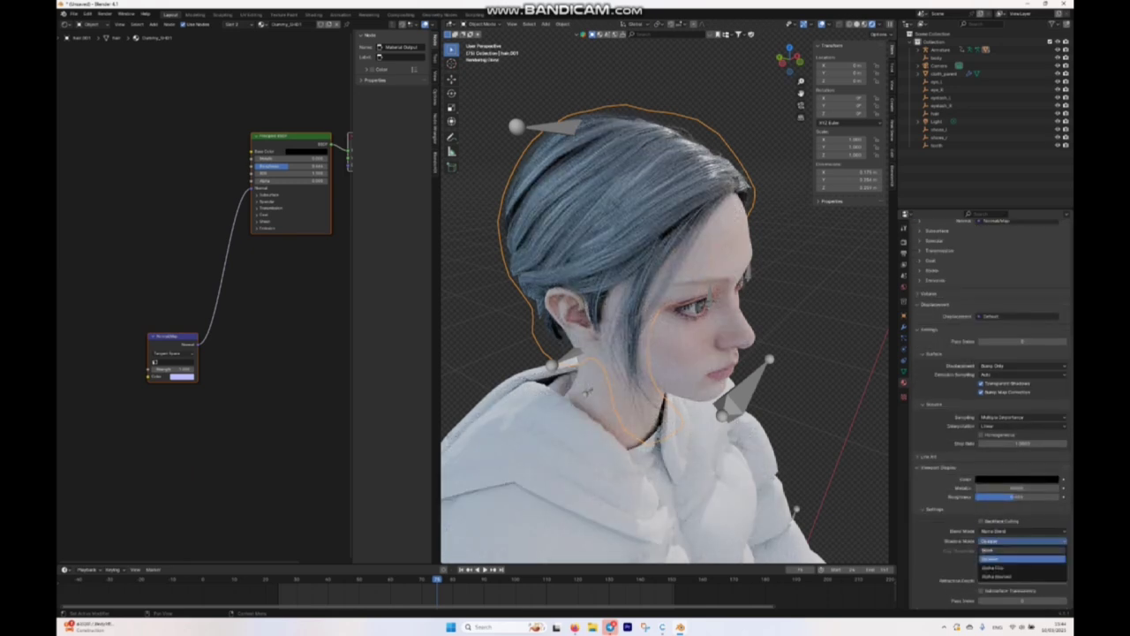
left_click(997, 566)
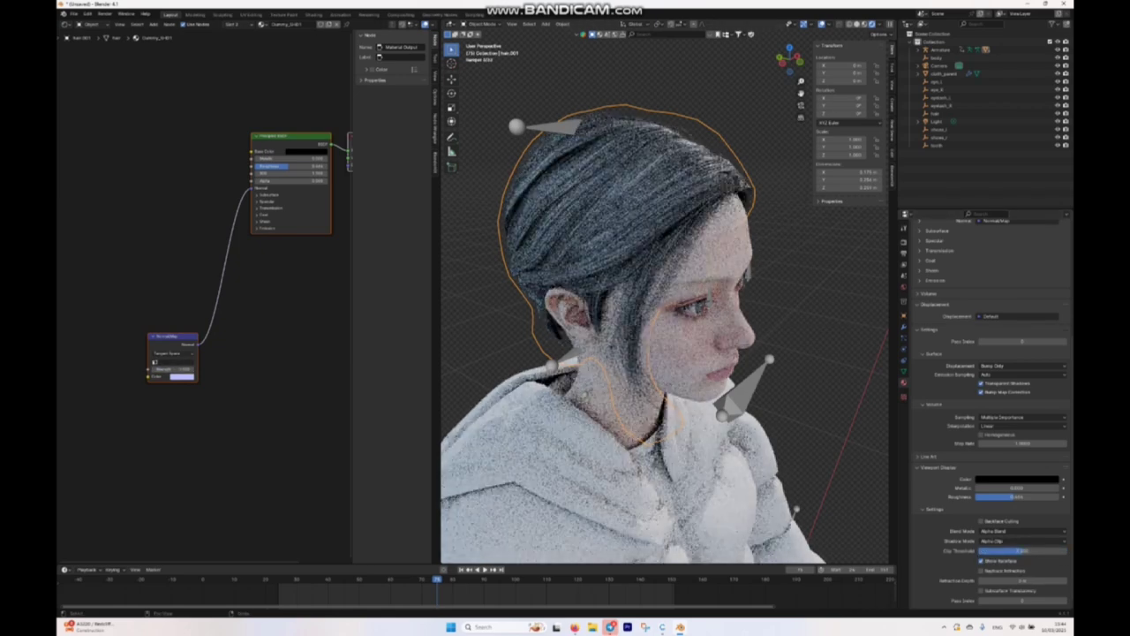
Step: Assign the hair's UV map to the second material's Normal Map node, set its strength to 2 and inspect the strands
left_click(172, 362)
left_click(173, 372)
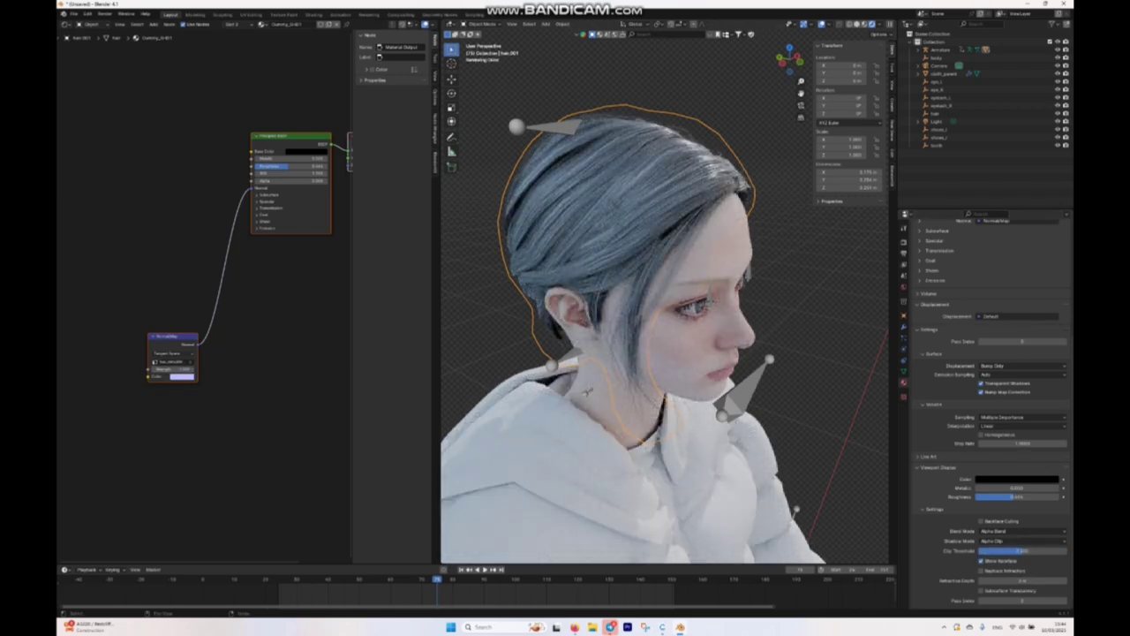
left_click(173, 369)
type("2")
key("Return")
scroll(664, 301, "up", 2)
scroll(664, 300, "down", 2)
scroll(663, 300, "up", 6)
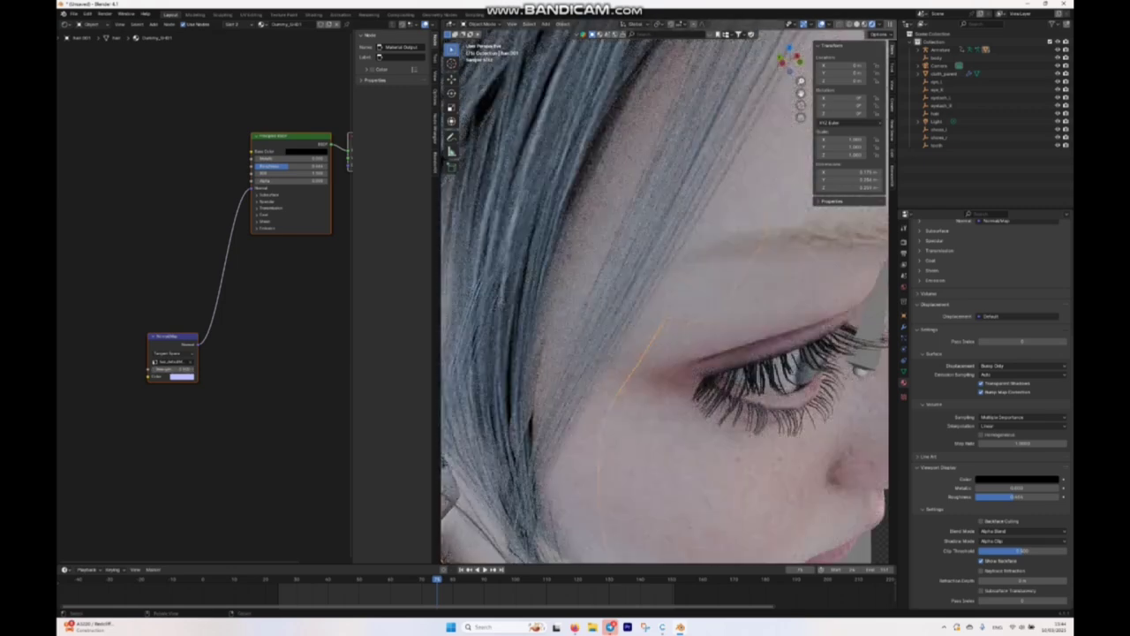
scroll(663, 300, "down", 3)
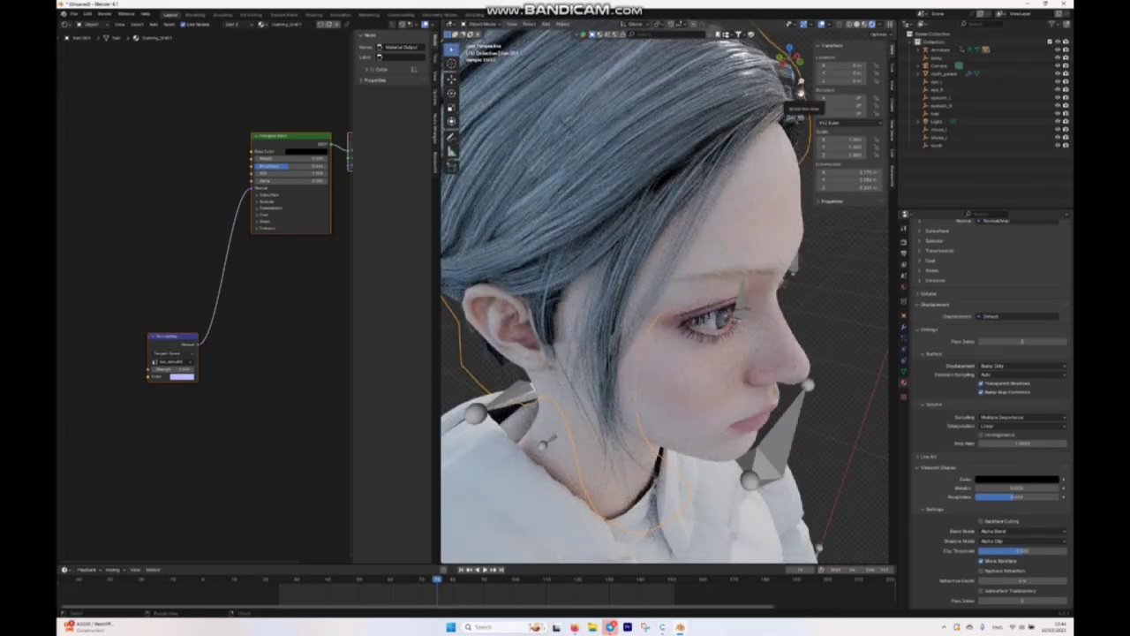
Step: Lower the second hair material's roughness slightly and raise the first hair material's roughness to 0.355
left_click_drag(801, 93, 841, 238)
mouse_move(295, 166)
left_mouse_down()
mouse_move(263, 166)
mouse_move(328, 166)
mouse_move(281, 166)
left_mouse_up()
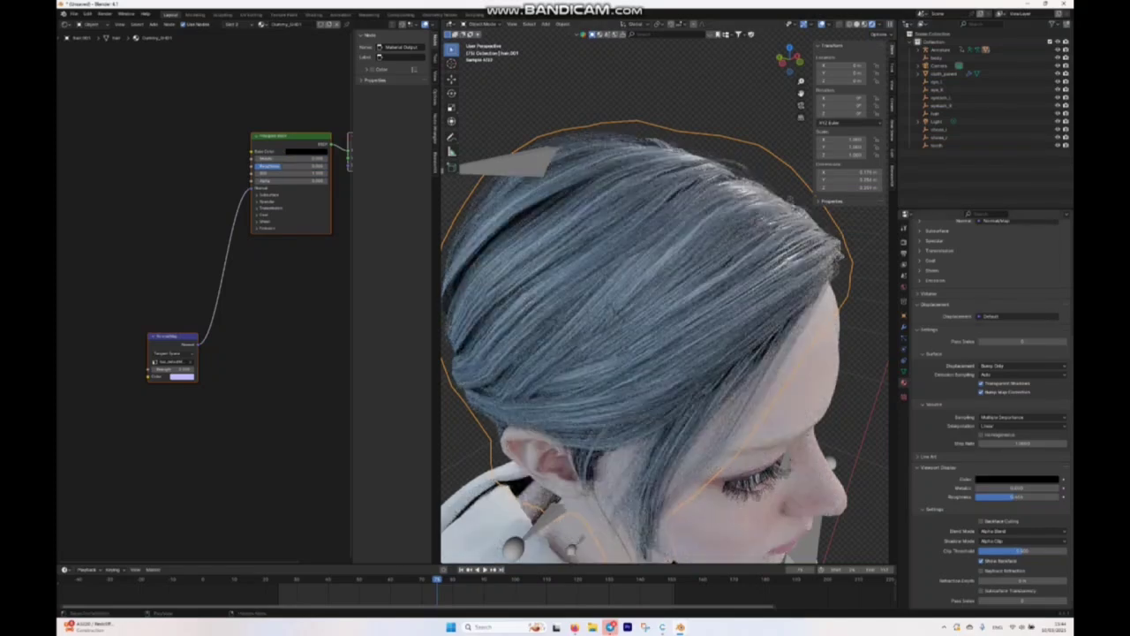
scroll(989, 415, "up", 8)
left_click(943, 243)
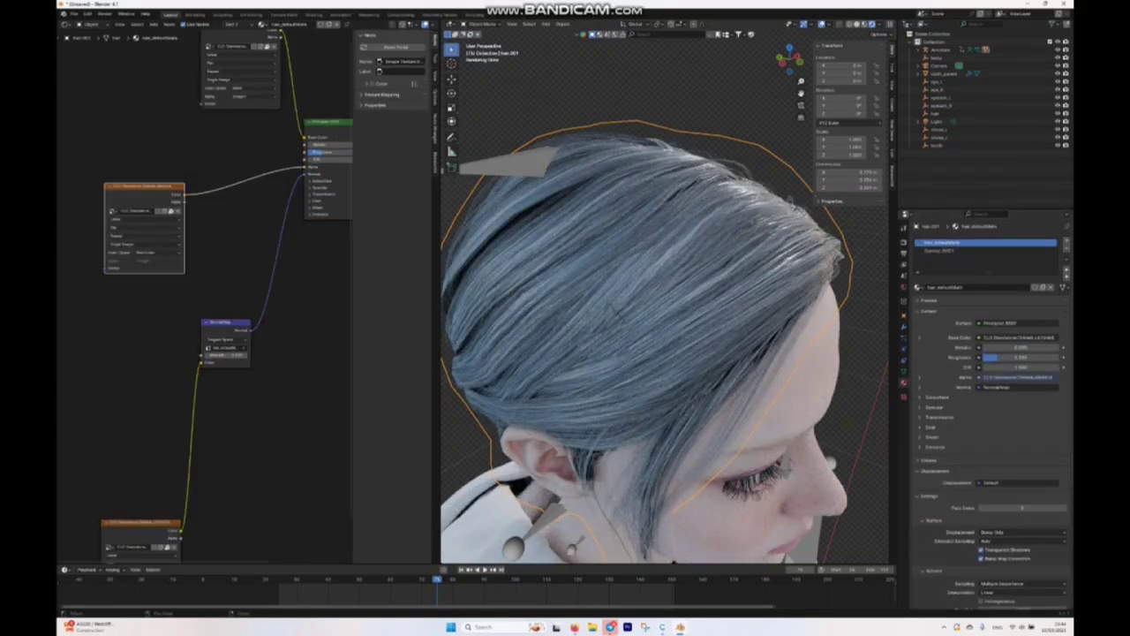
middle_click_drag(193, 336, 145, 357)
scroll(144, 356, "down", 2)
scroll(279, 192, "up", 5)
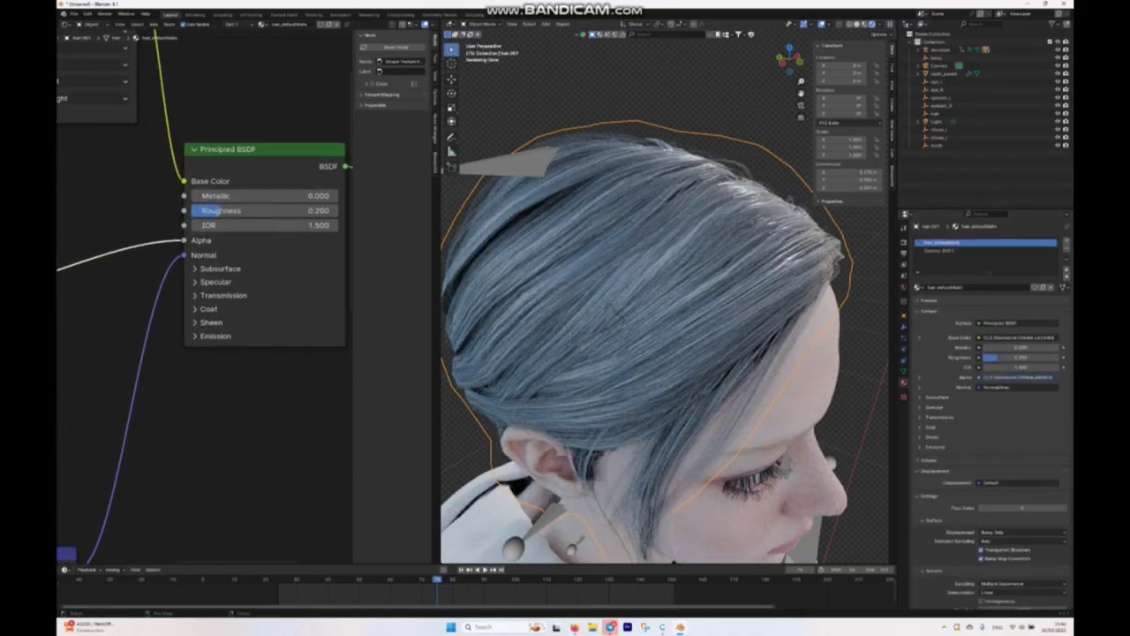
left_click_drag(217, 212, 242, 212)
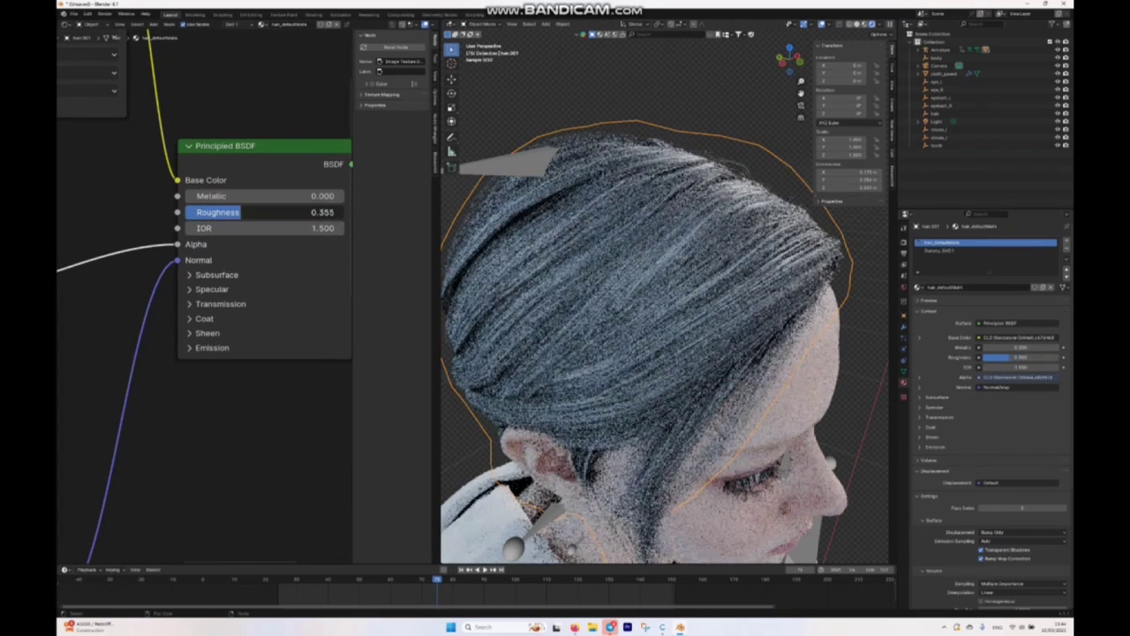
Step: Disconnect the image texture from the first hair material's Base Color and move the texture node aside
middle_click_drag(124, 118, 204, 295)
scroll(204, 295, "up", 3)
scroll(204, 295, "down", 6)
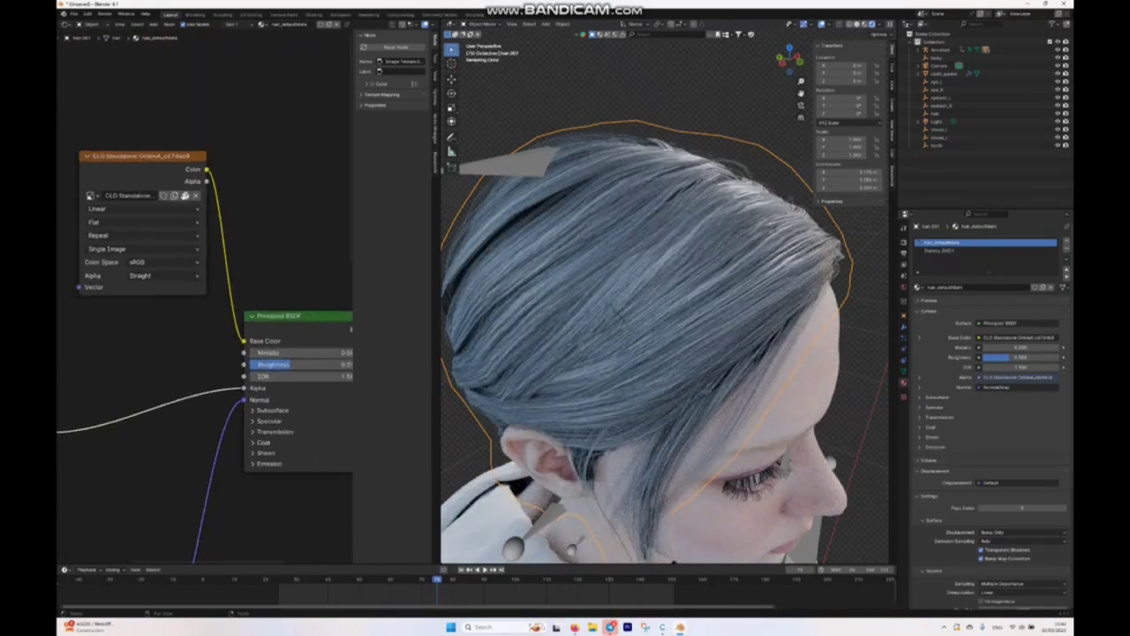
left_click_drag(243, 340, 223, 343)
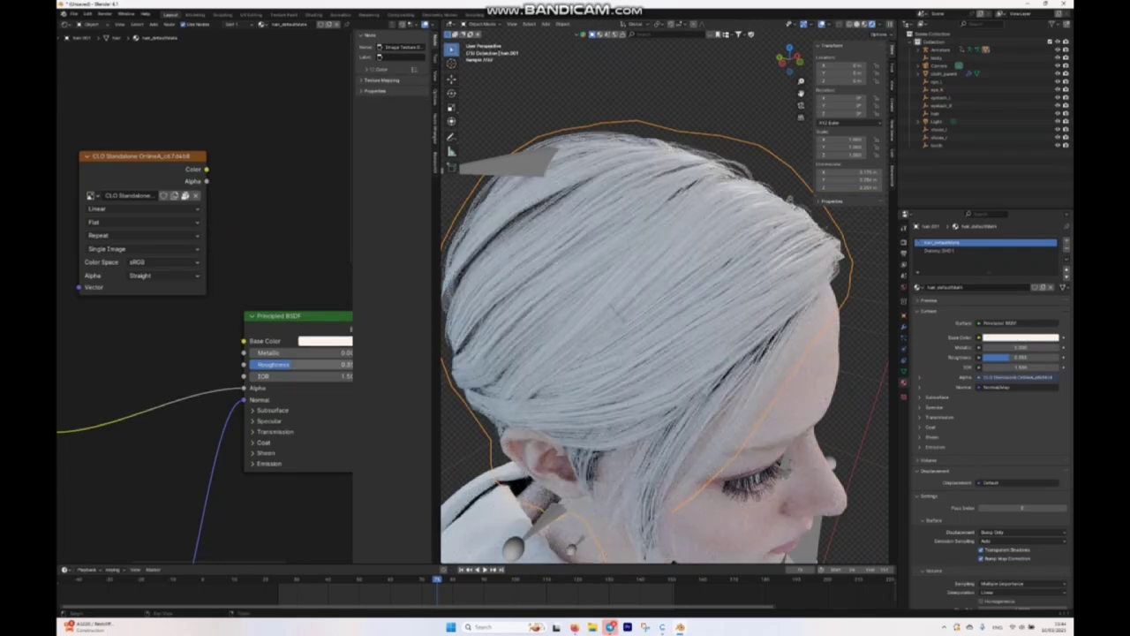
left_click_drag(141, 157, 63, 187)
left_click_drag(128, 199, 231, 291)
Step: Darken the first hair material's base color to near black and check the hair from the front
left_click(331, 341)
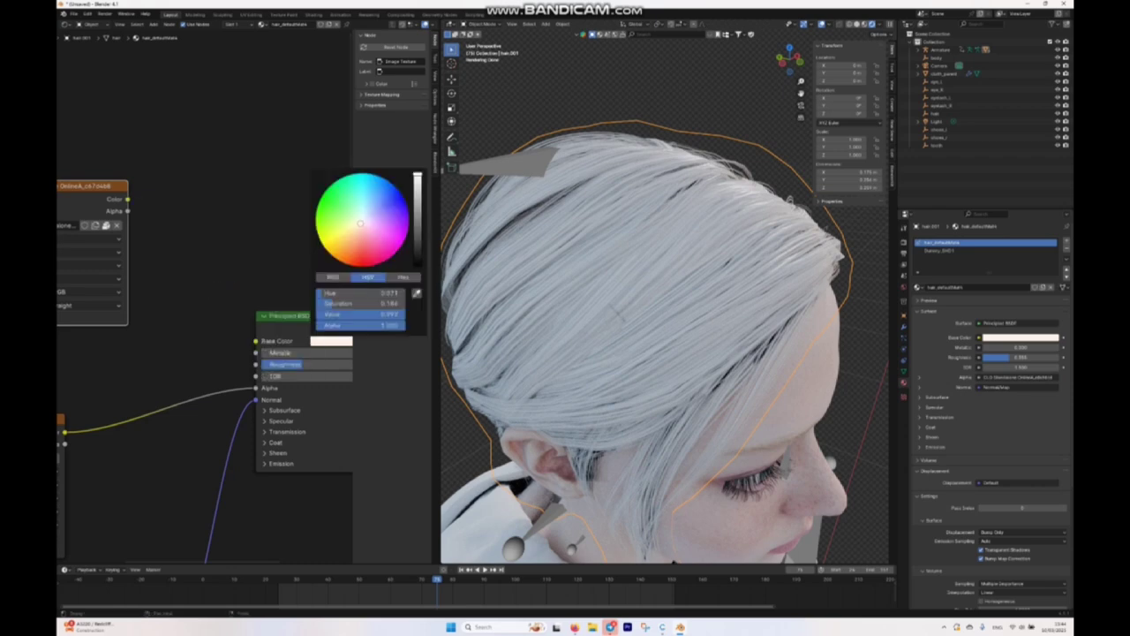
left_click_drag(417, 175, 417, 265)
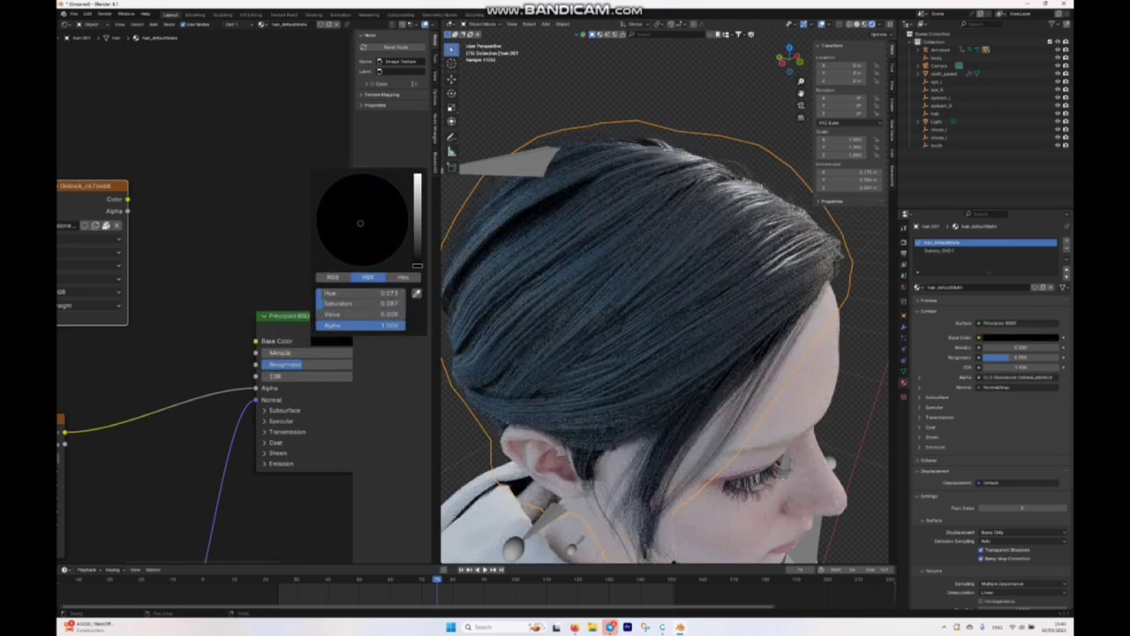
scroll(665, 300, "down", 9)
middle_click_drag(698, 353, 609, 309)
scroll(609, 309, "up", 6)
left_click_drag(801, 94, 883, 71)
middle_click_drag(671, 335, 658, 379)
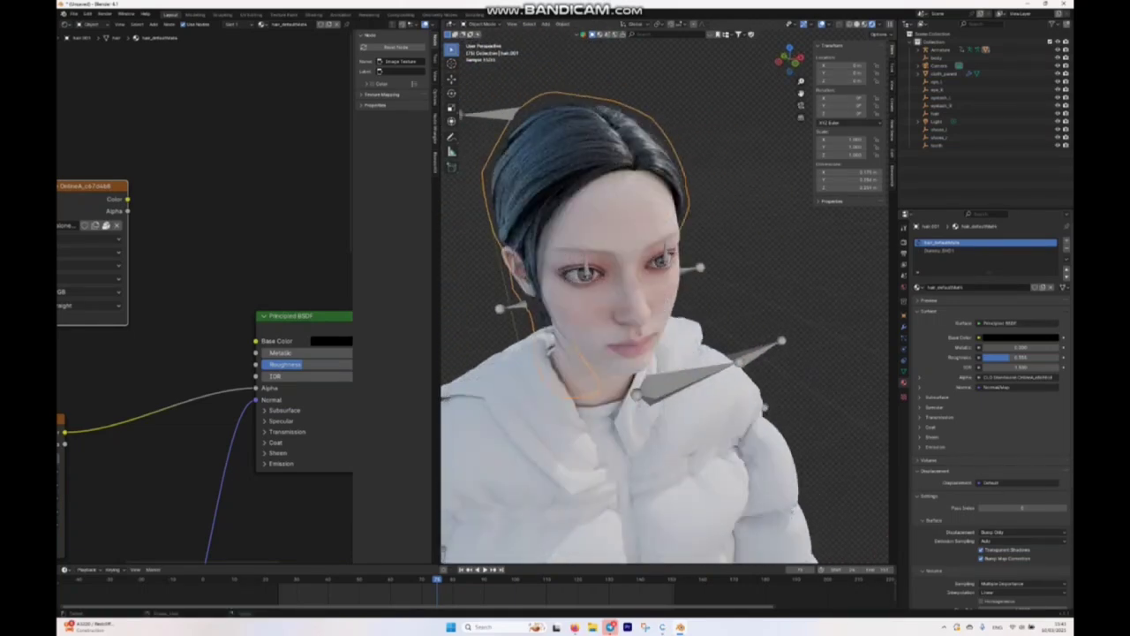
Step: Reconnect the image texture's color to the first hair material's Base Color and insert a Color Ramp node between them
left_click_drag(127, 199, 255, 341)
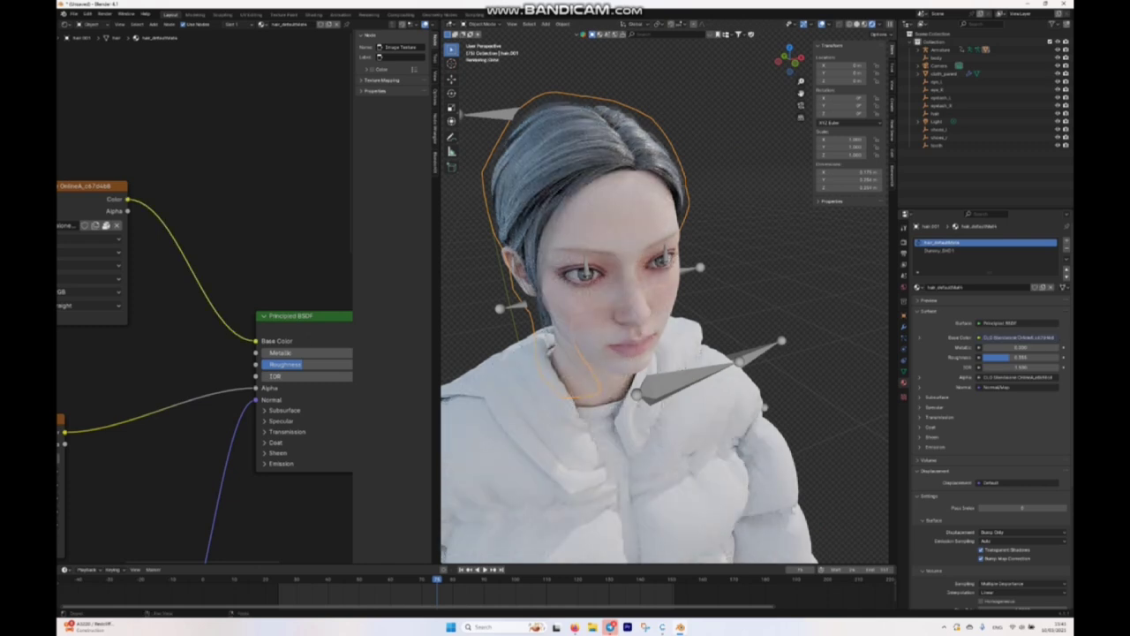
key("shift+a")
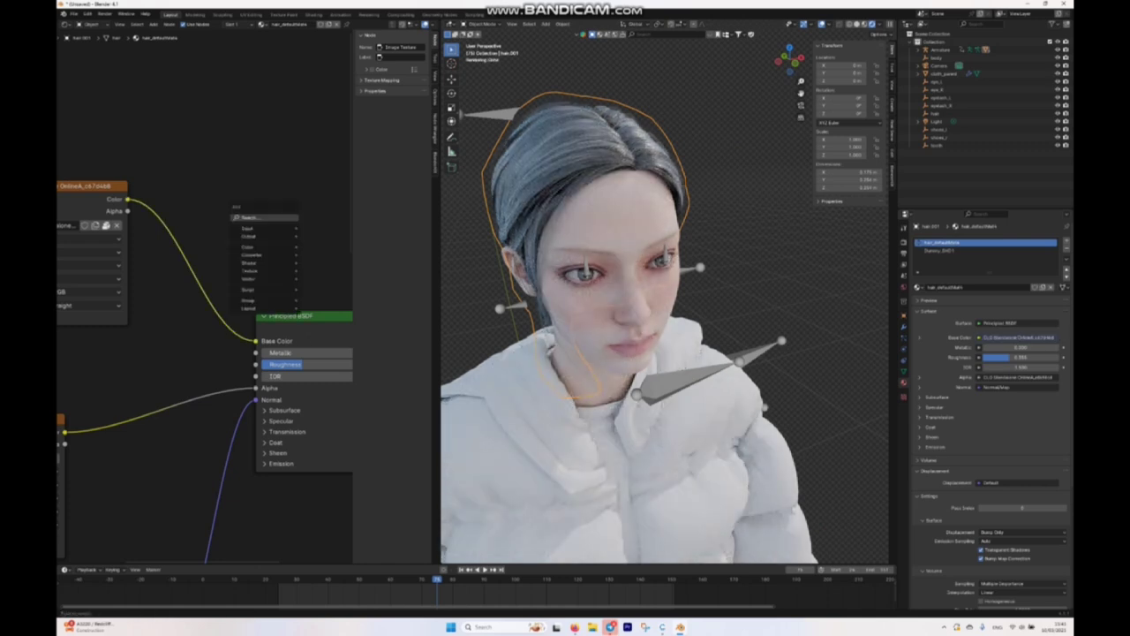
left_click(281, 218)
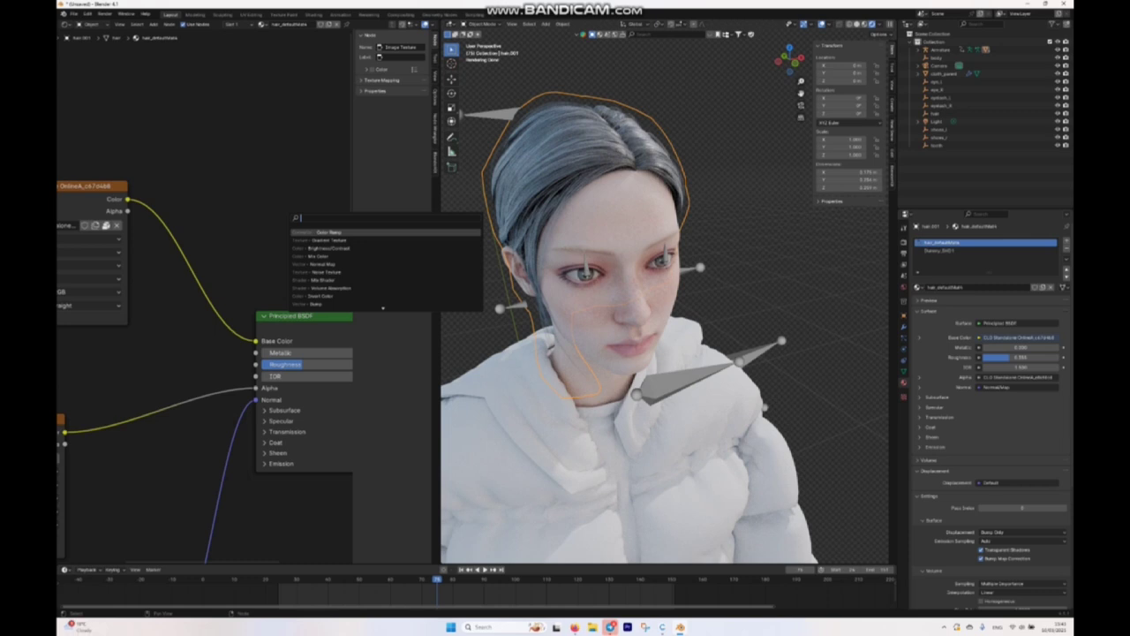
key("Return")
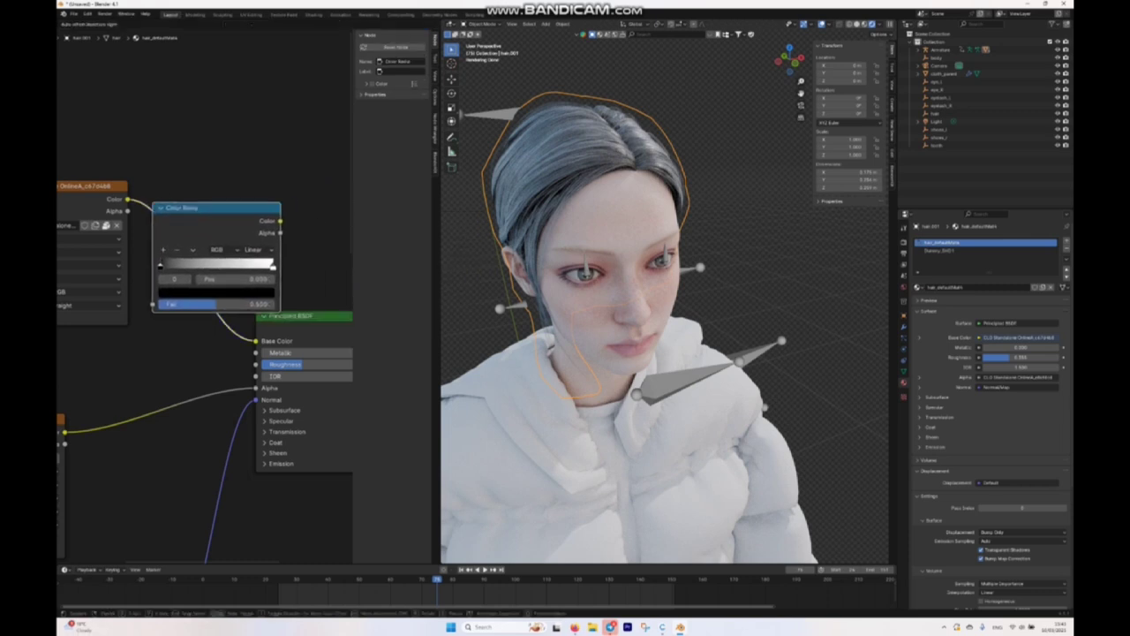
left_click(152, 209)
middle_click_drag(304, 329, 258, 380)
scroll(216, 307, "down", 1)
scroll(212, 305, "up", 2)
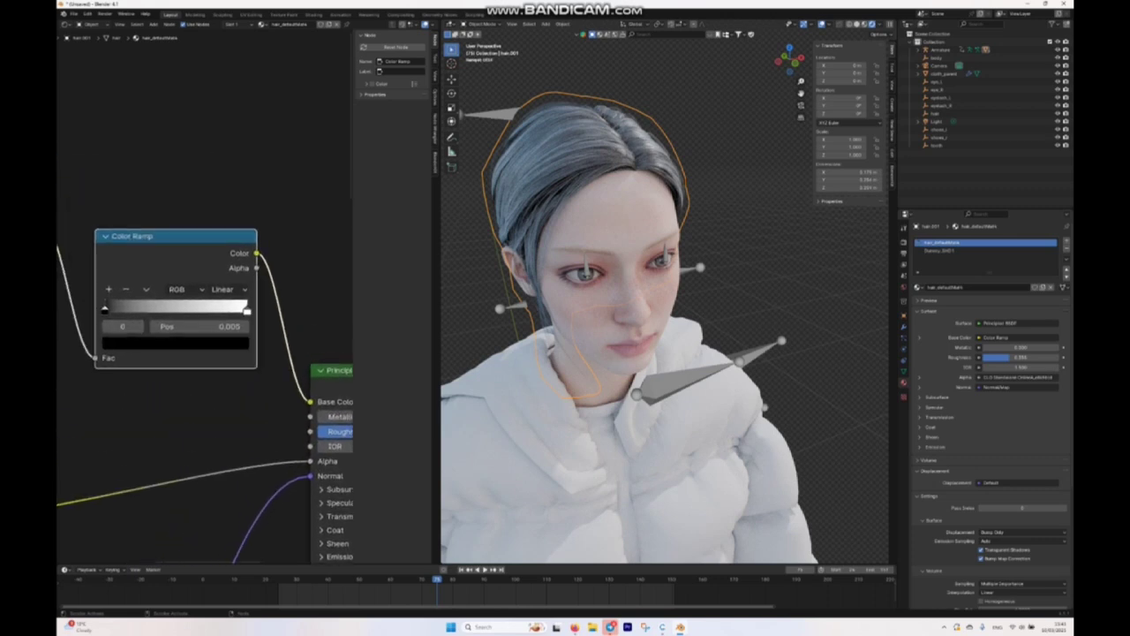
Step: Set the Color Ramp's interpolation to Ease, its black stop to position 0.827 and its white stop just beyond it
left_click_drag(105, 309, 222, 309)
left_click(228, 290)
left_click(221, 323)
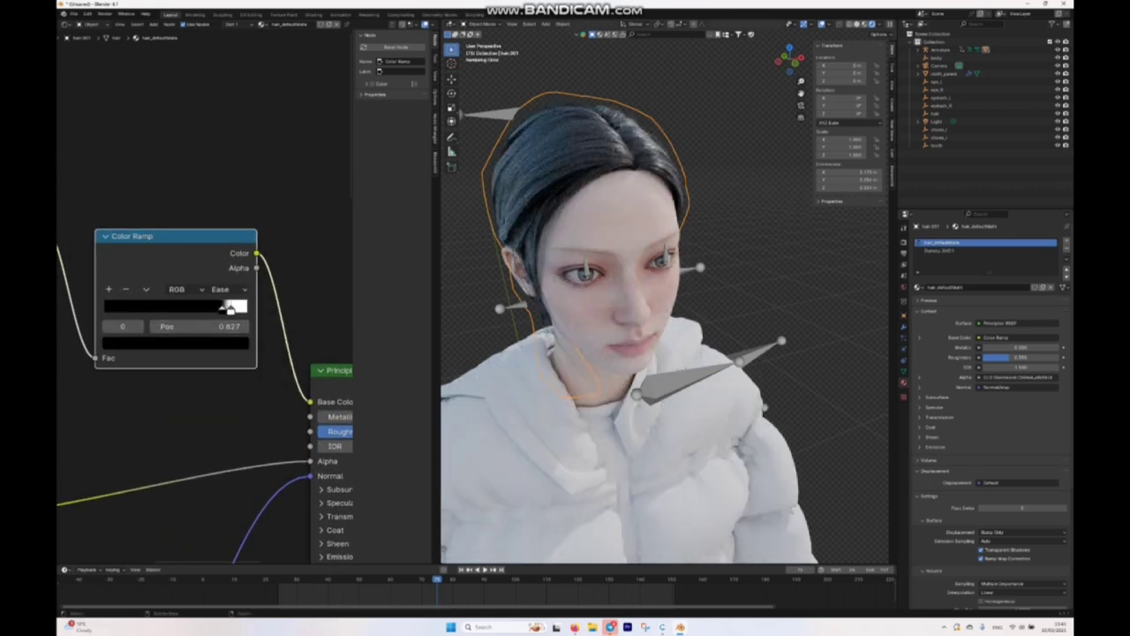
middle_click_drag(635, 326, 618, 303)
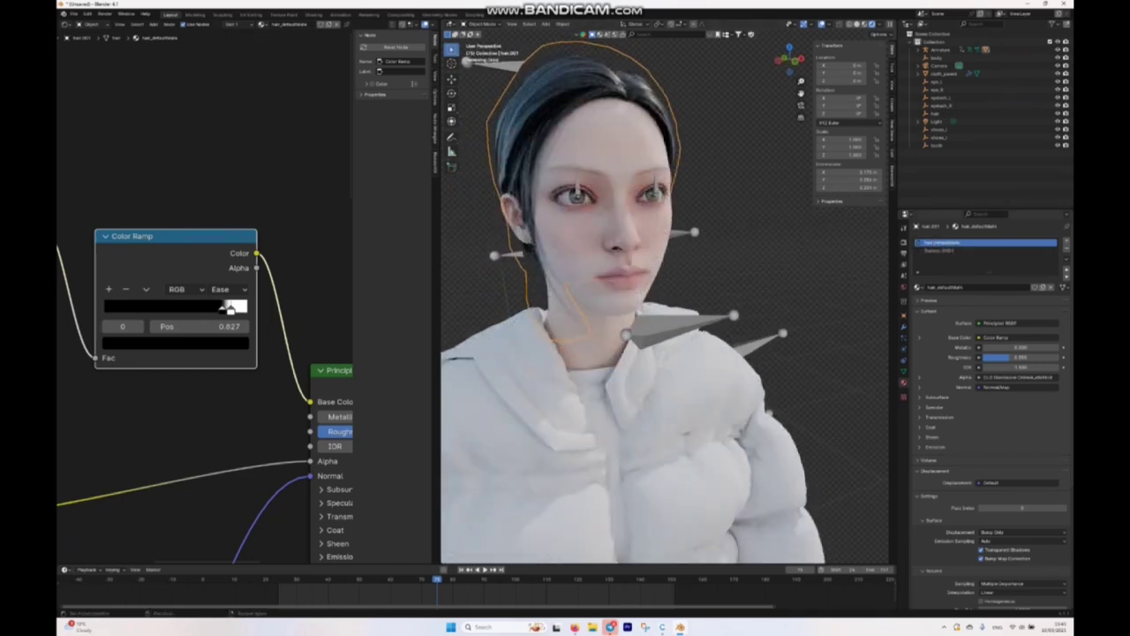
Step: Set the maximum transmission and transparent light bounces to 14 in the Cycles light path settings
left_click(904, 242)
left_click(903, 227)
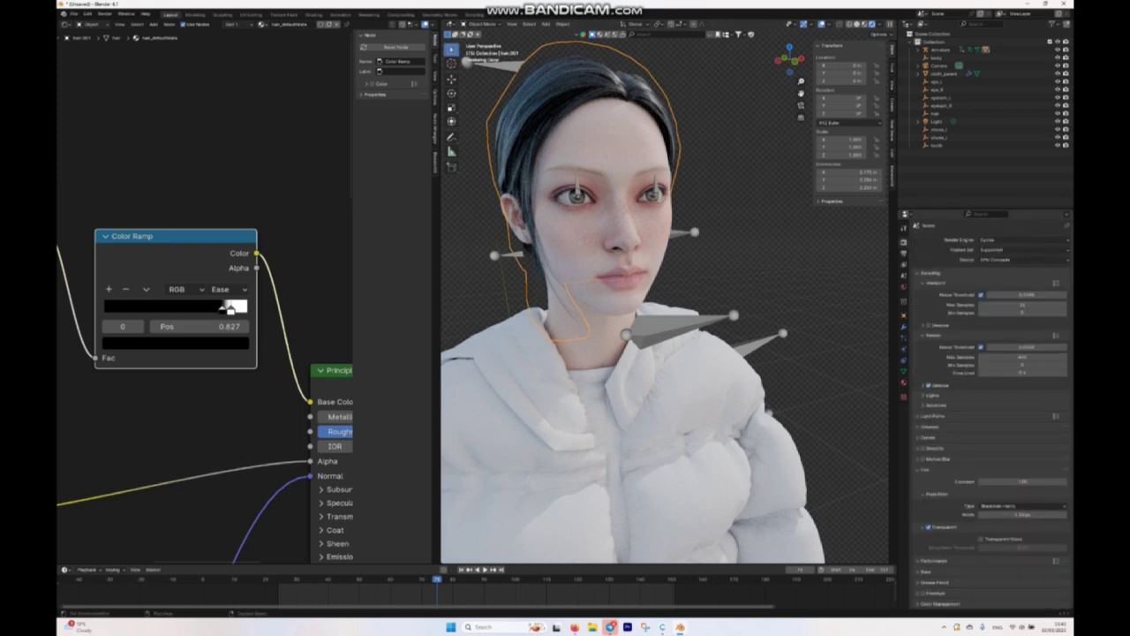
left_click(933, 415)
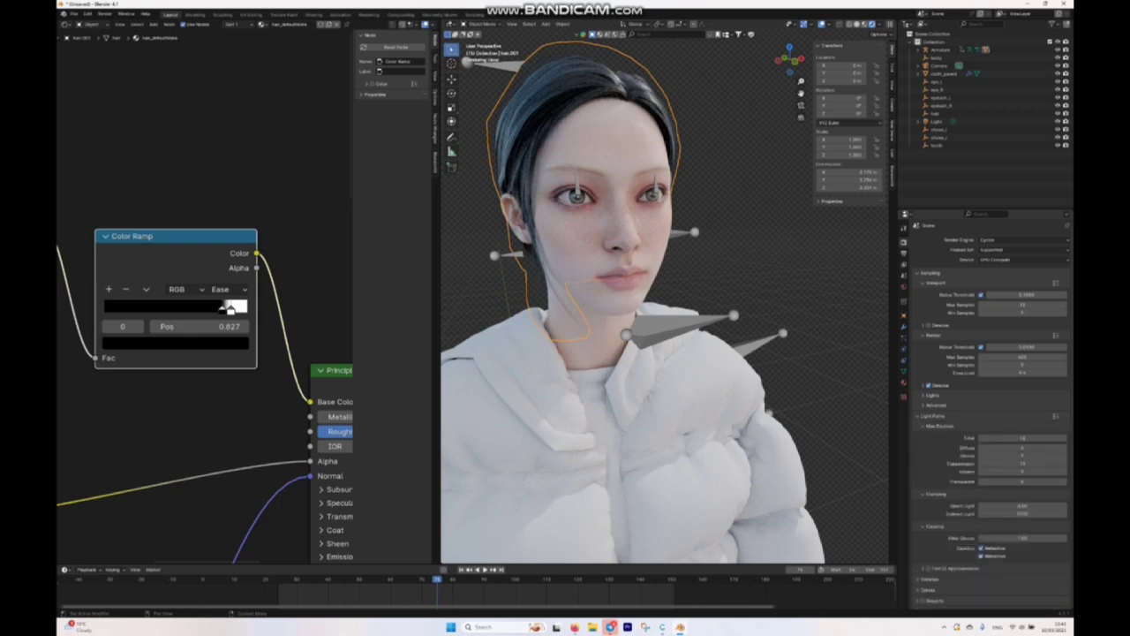
left_click(1022, 464)
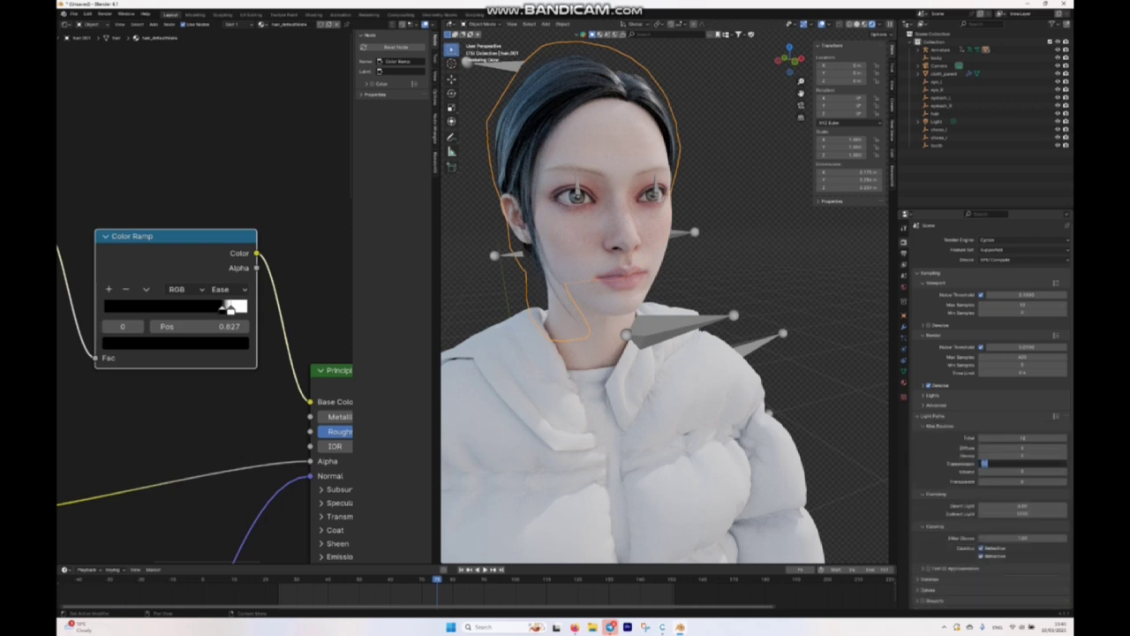
type("14")
key("Return")
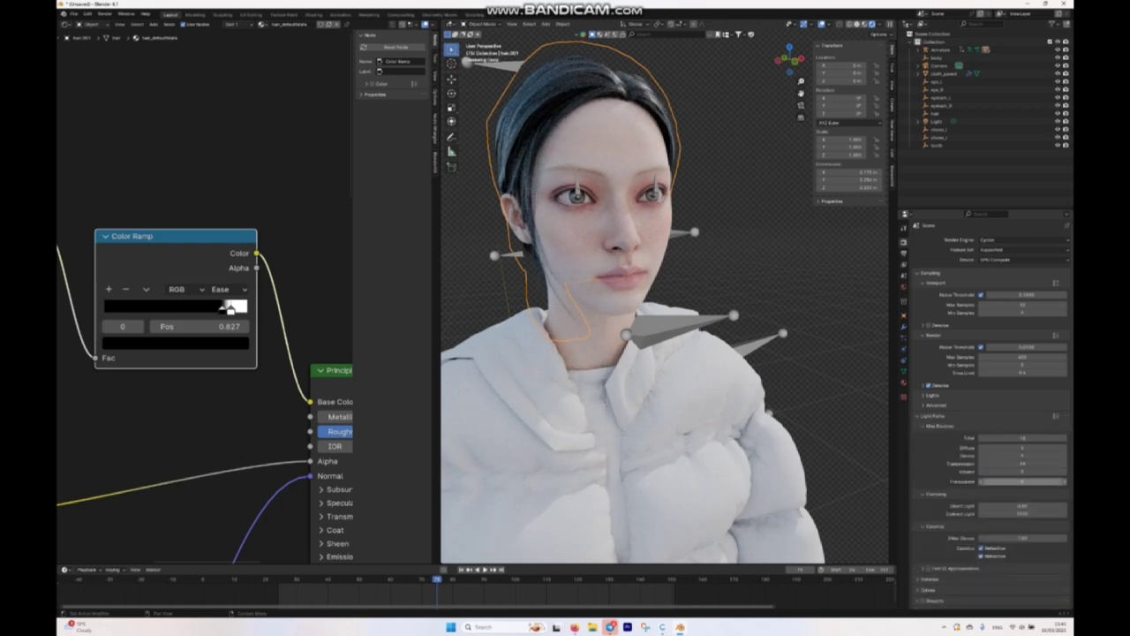
left_click(1022, 481)
type("14")
key("Return")
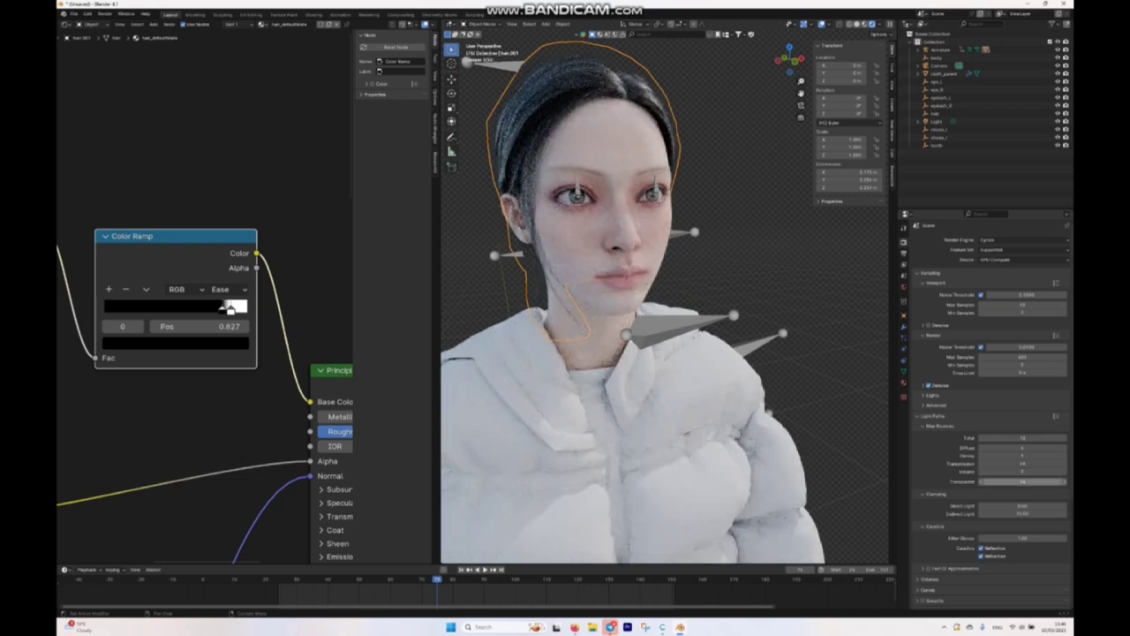
Step: Raise the total maximum light bounces and check the hair and face up close from above
left_click(1022, 438)
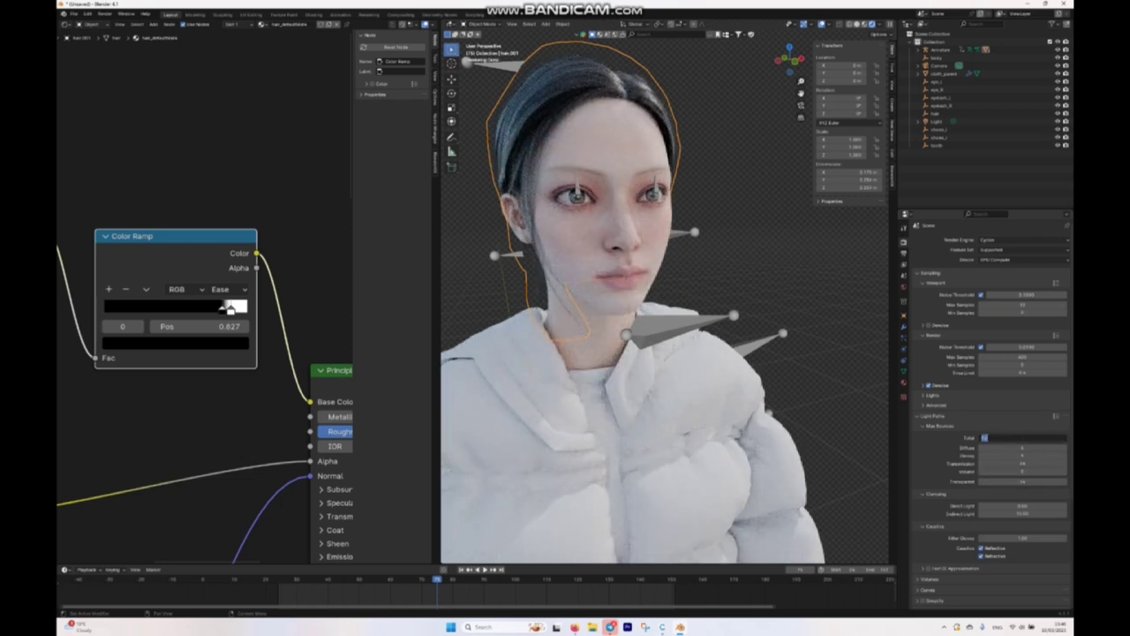
type("14")
key("Return")
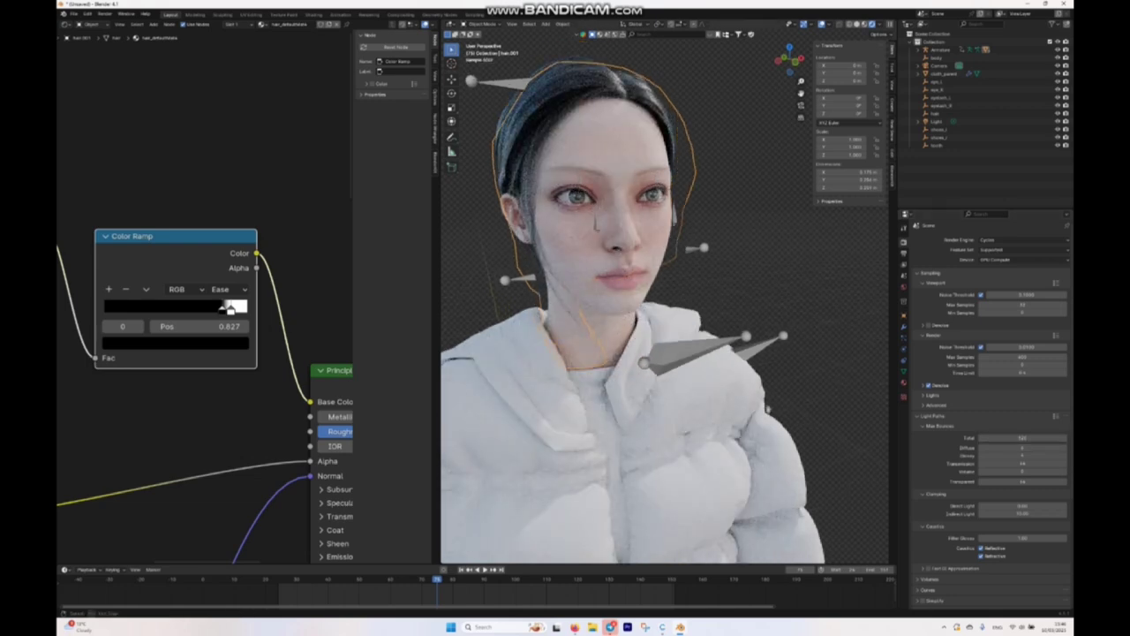
middle_click_drag(636, 291, 684, 327)
scroll(665, 301, "up", 6)
scroll(666, 300, "down", 3)
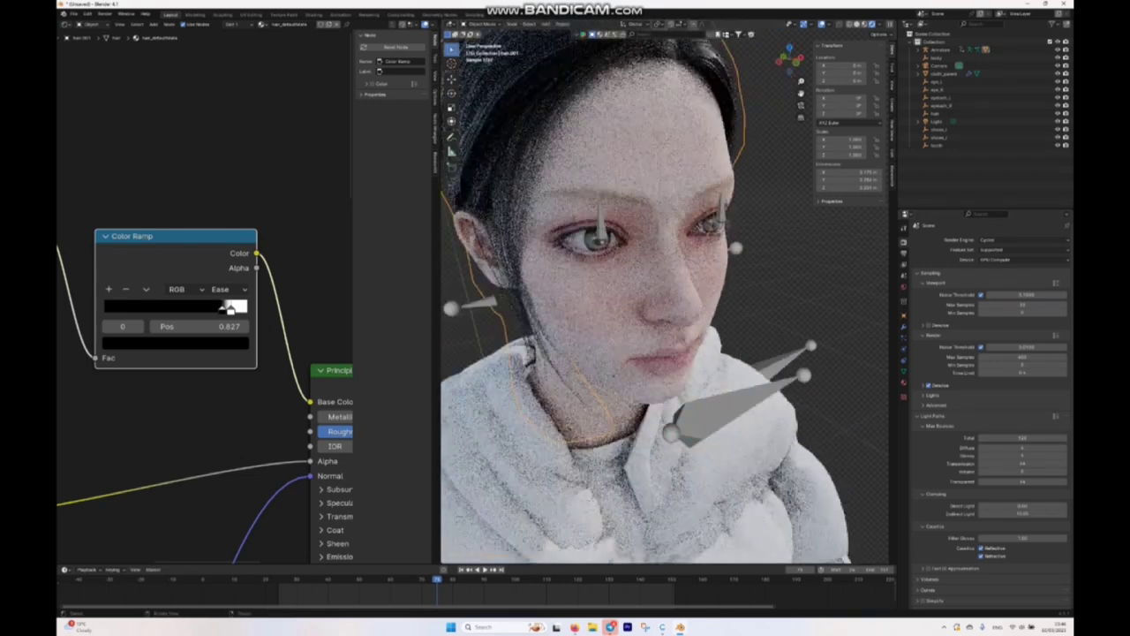
middle_click_drag(649, 291, 706, 400, "shift")
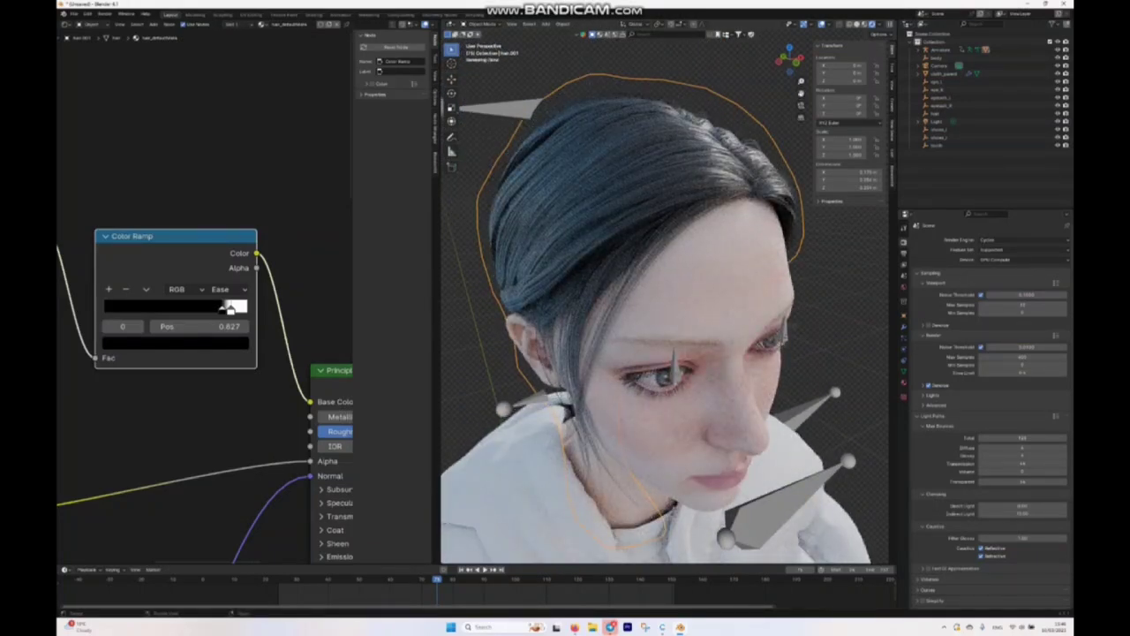
Step: Render a still image of the current frame through the camera and close the render window
left_click(105, 15)
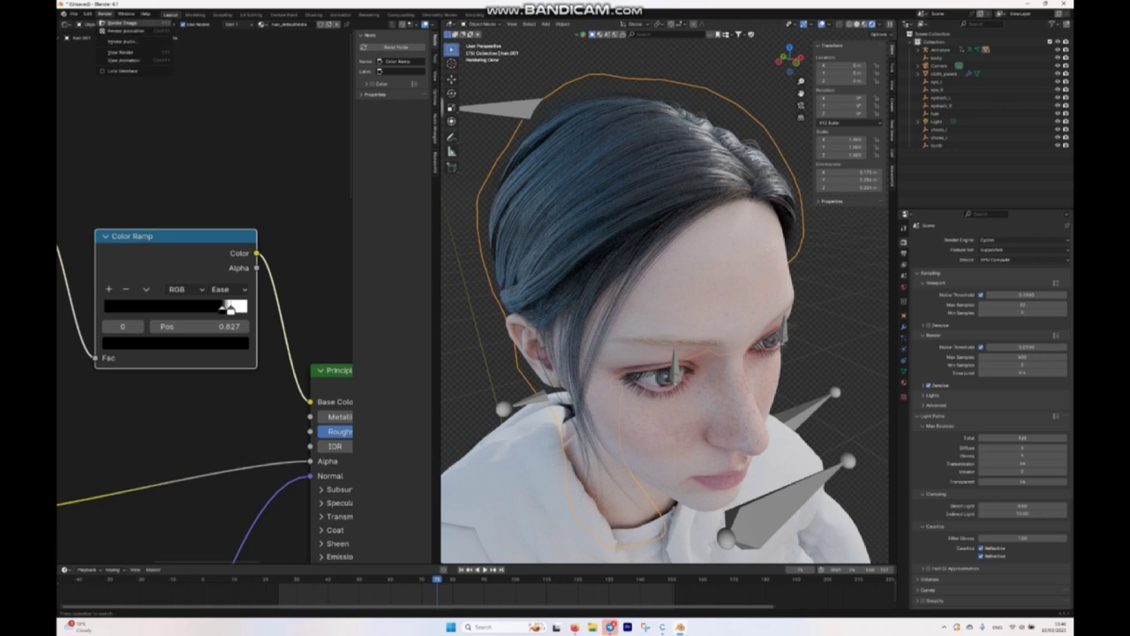
left_click(119, 23)
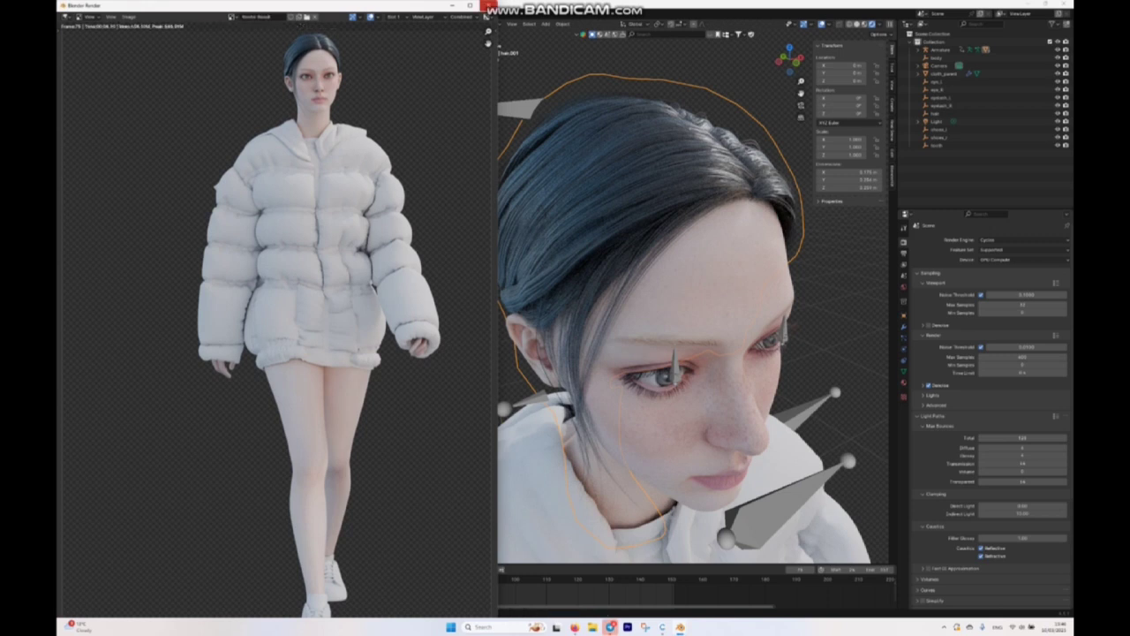
left_click(487, 6)
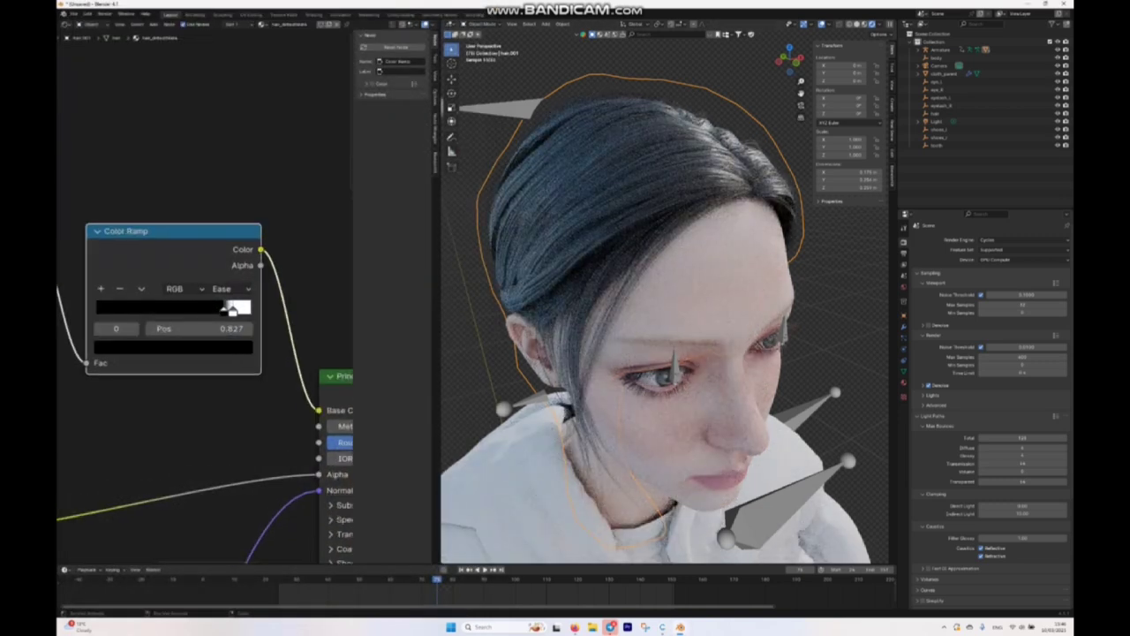
Step: Select the puffer jacket mesh and show its material slots
middle_click_drag(340, 401, 211, 232)
left_click_drag(274, 273, 332, 272)
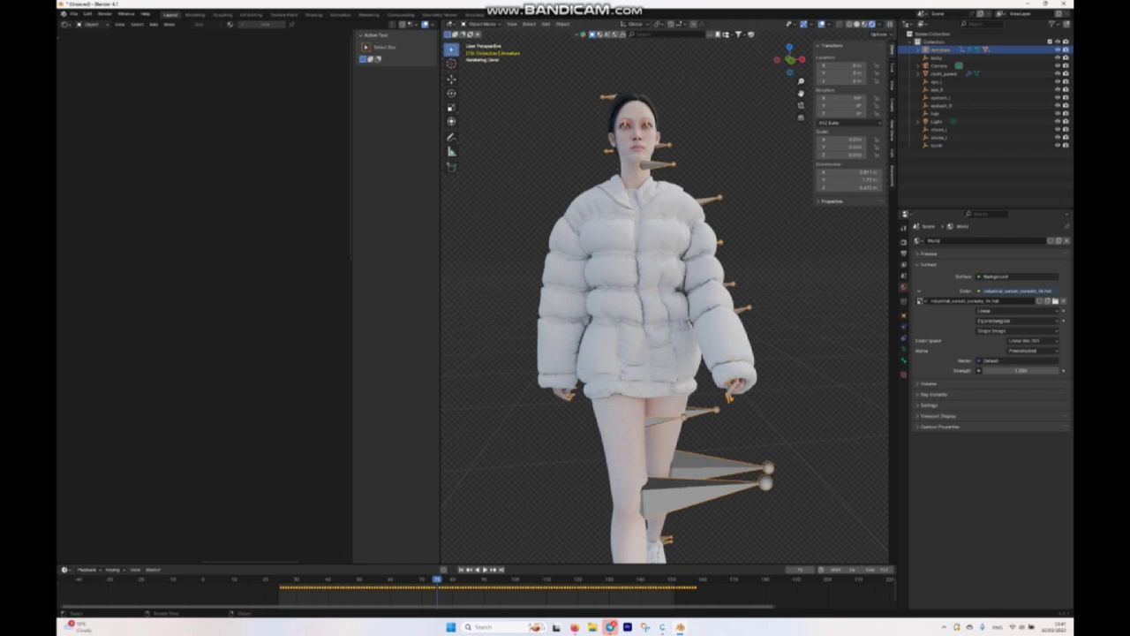
left_click(642, 296)
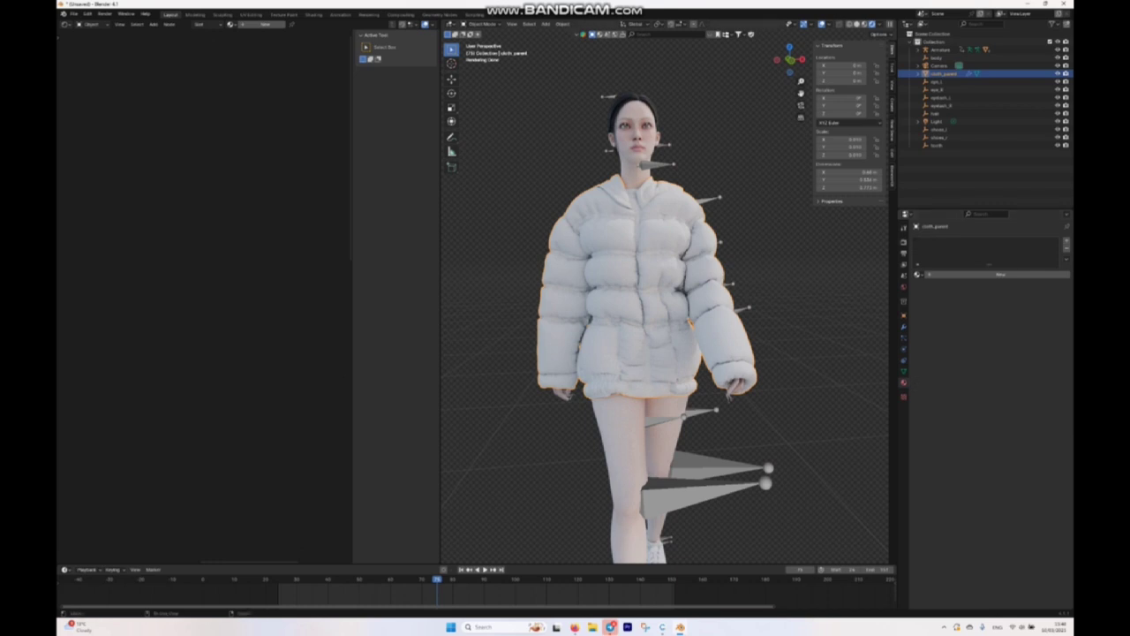
Step: Switch to CLO and examine the jacket's pattern layout in the UV Editor
mouse_move(680, 627)
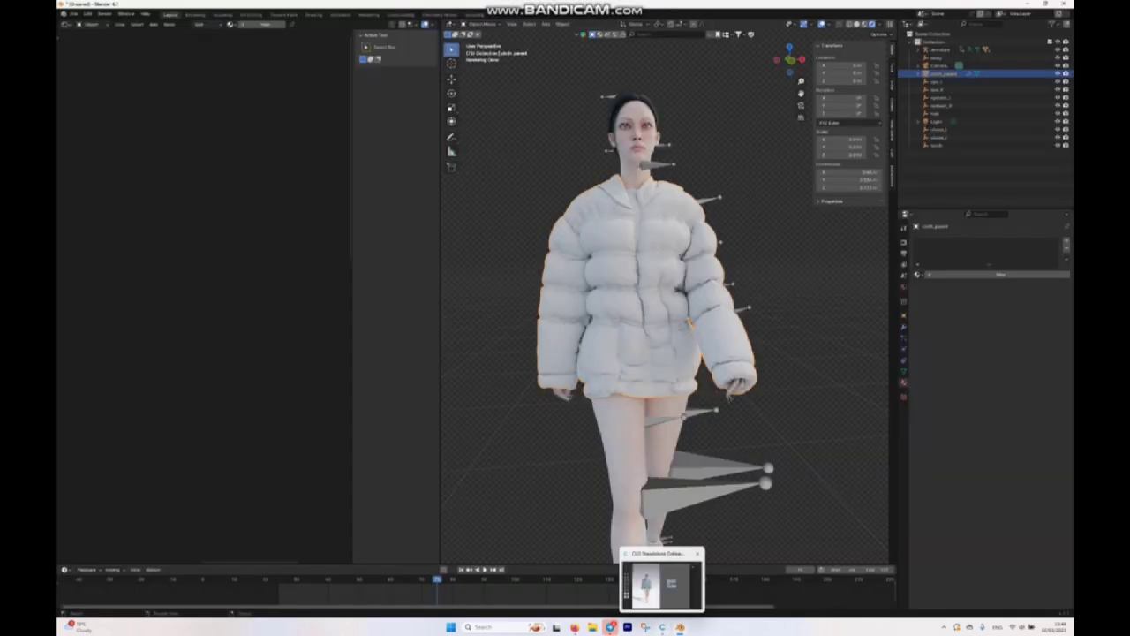
left_click(662, 627)
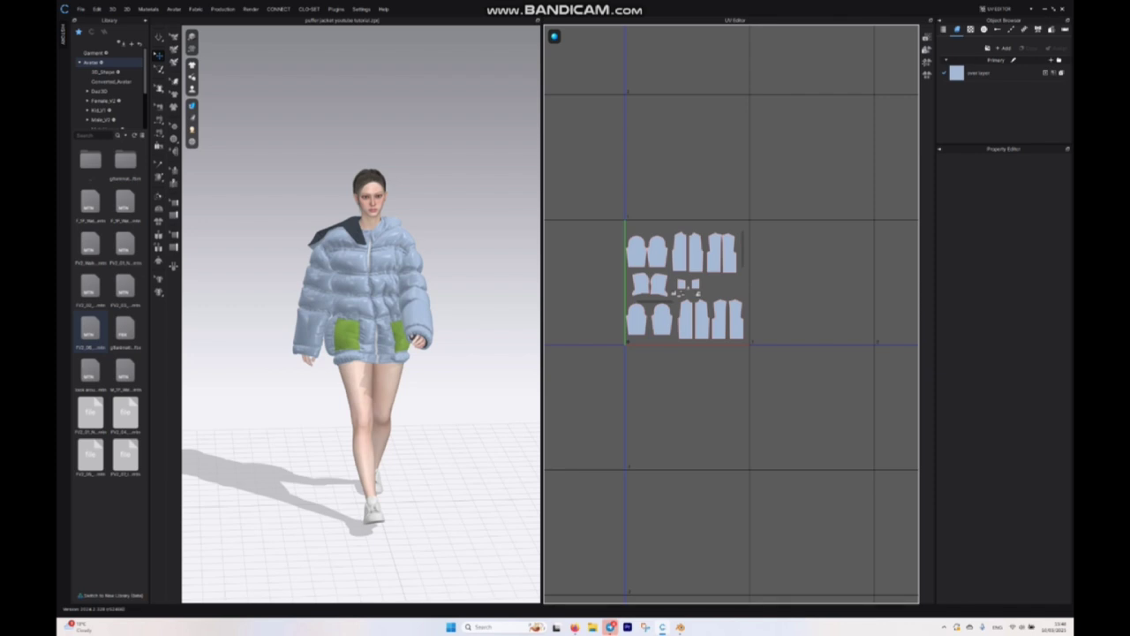
scroll(713, 226, "up", 2)
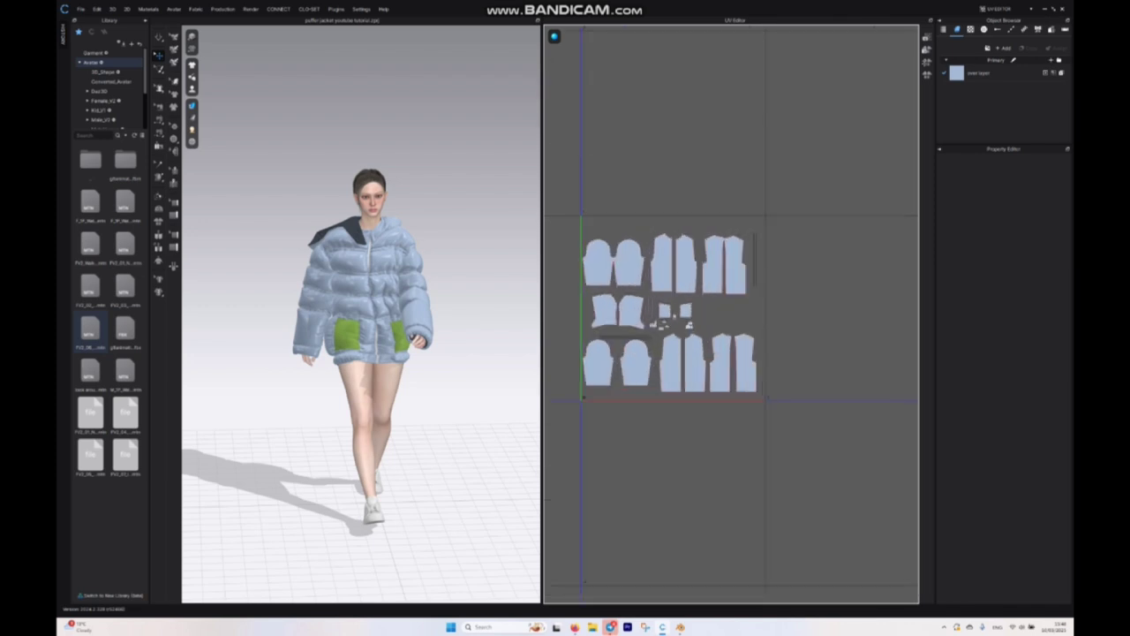
scroll(783, 340, "down", 2)
middle_click_drag(783, 340, 742, 314)
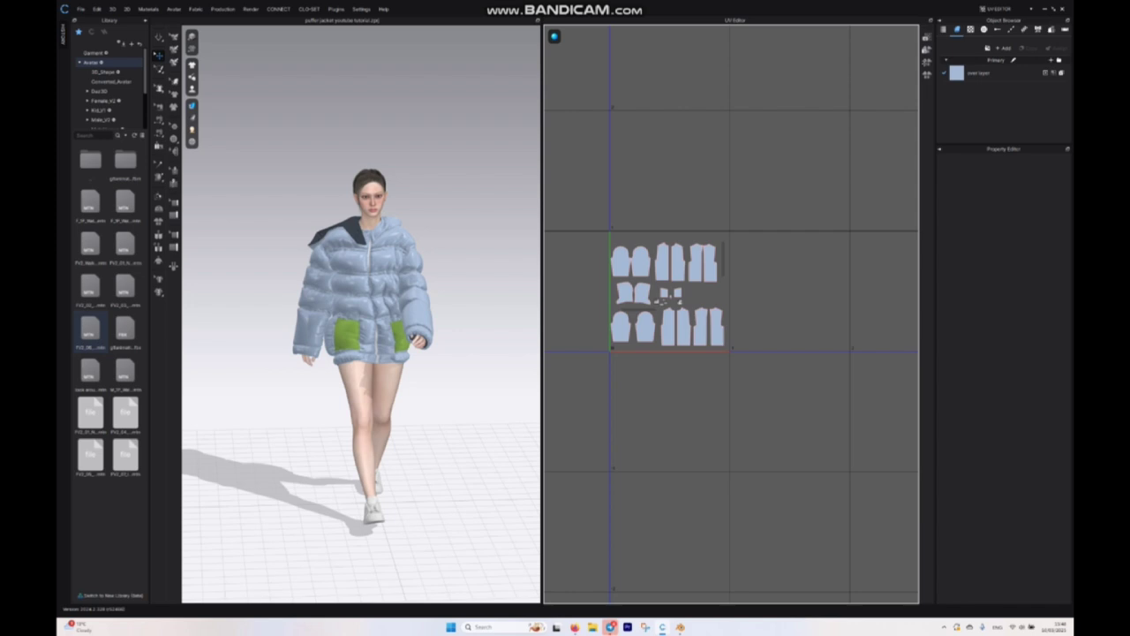
scroll(719, 233, "up", 3)
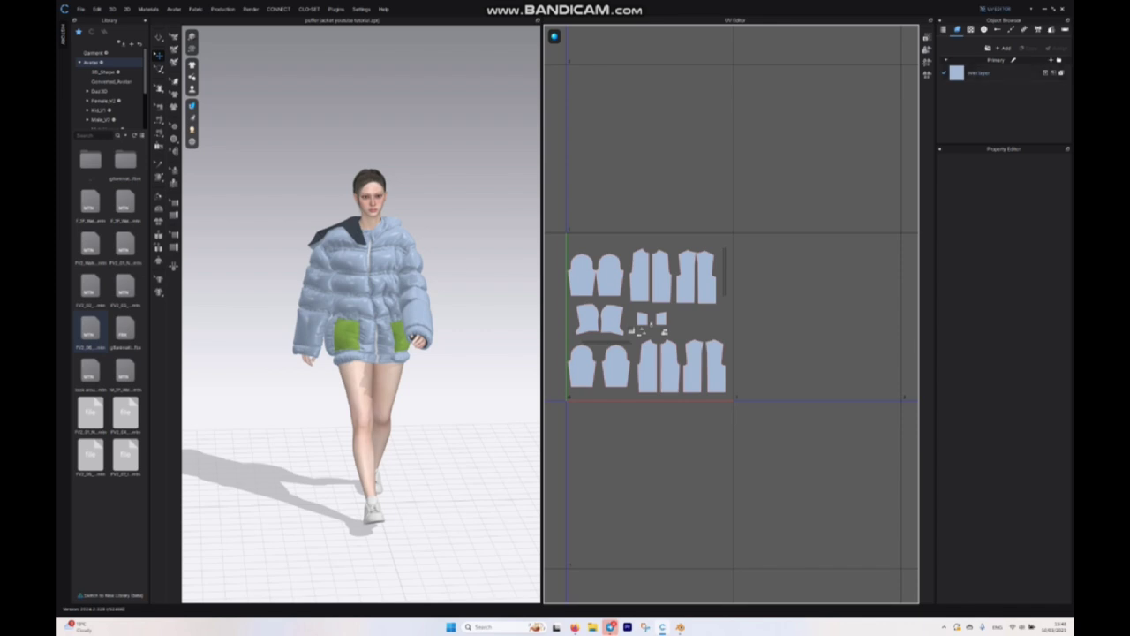
Step: Switch the CLO workspace to Simulation mode and add a new fabric to the project
left_click(993, 9)
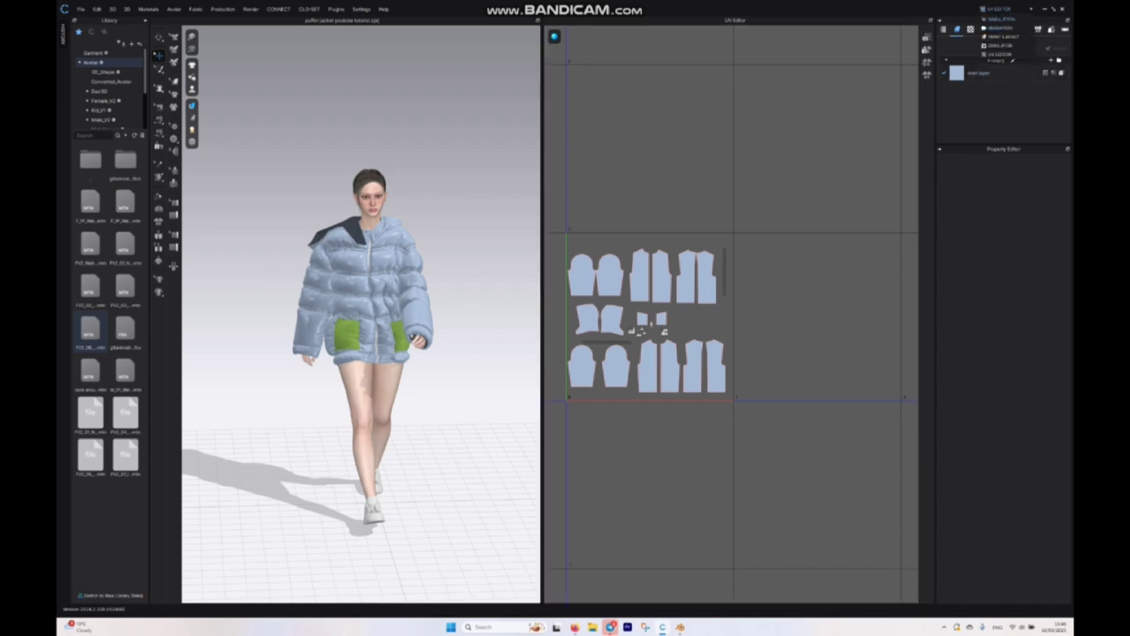
left_click(1001, 19)
scroll(769, 256, "down", 4)
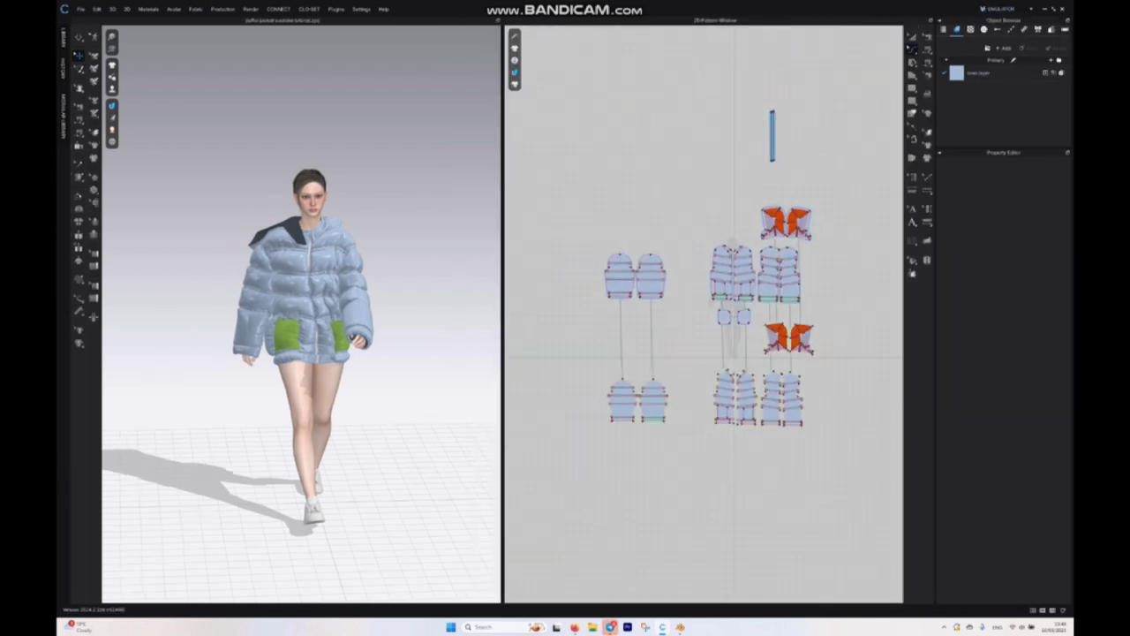
left_click(1002, 48)
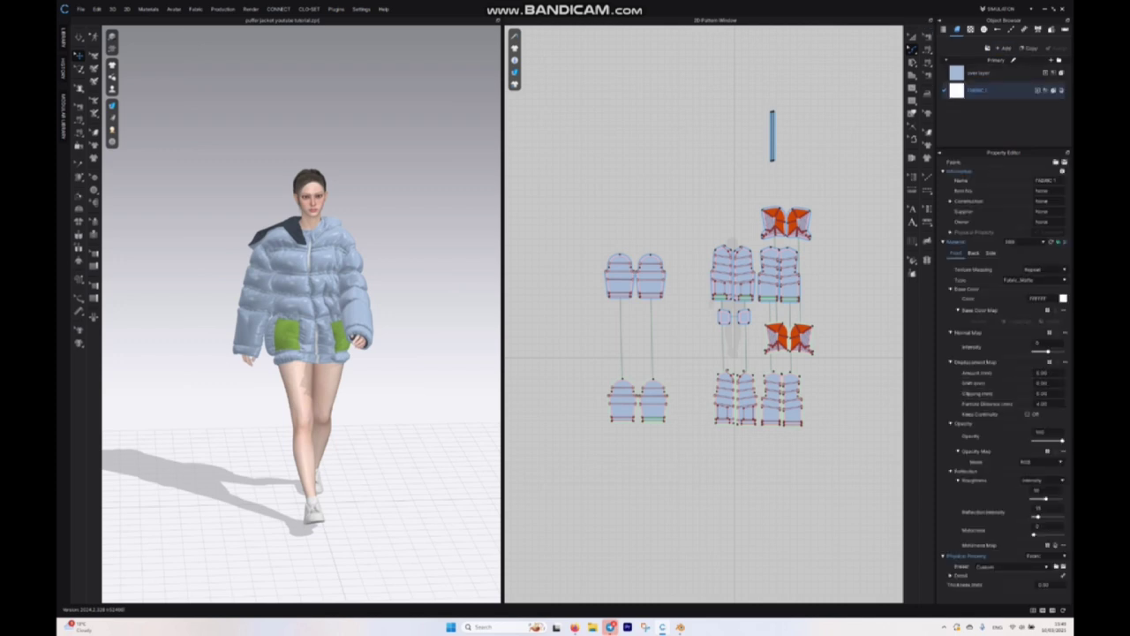
Step: Select the four sleeve pattern pieces and assign the white FABRIC 1 to them
left_click(911, 37)
scroll(812, 299, "down", 3)
middle_click_drag(812, 299, 813, 185)
scroll(813, 183, "up", 5)
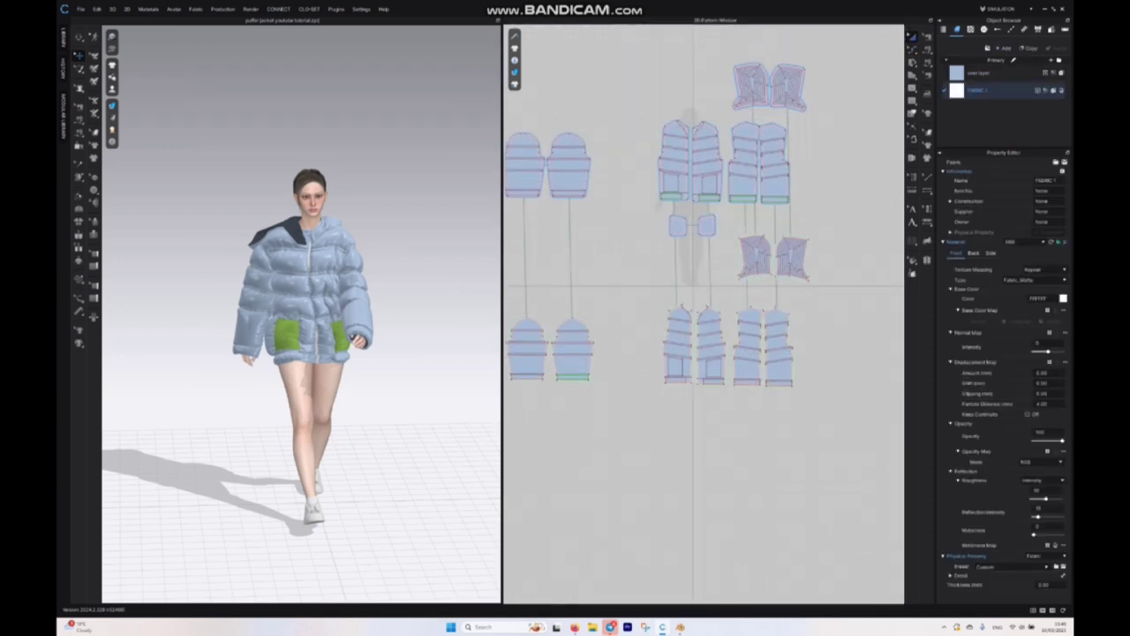
scroll(561, 135, "down", 3)
left_click_drag(508, 110, 607, 381)
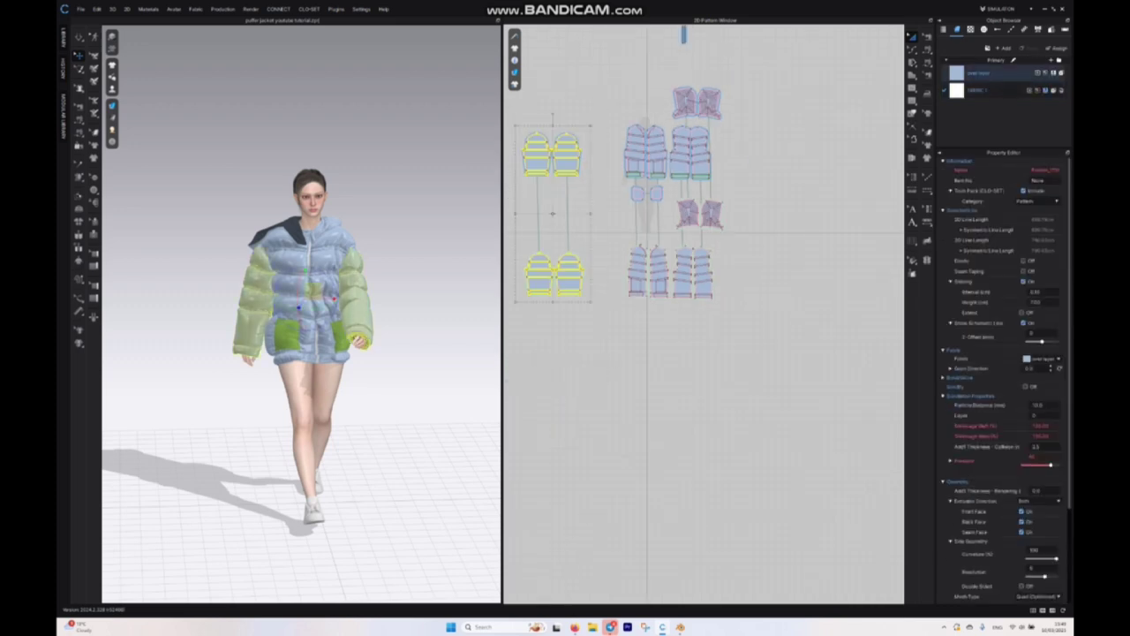
left_click(1045, 91)
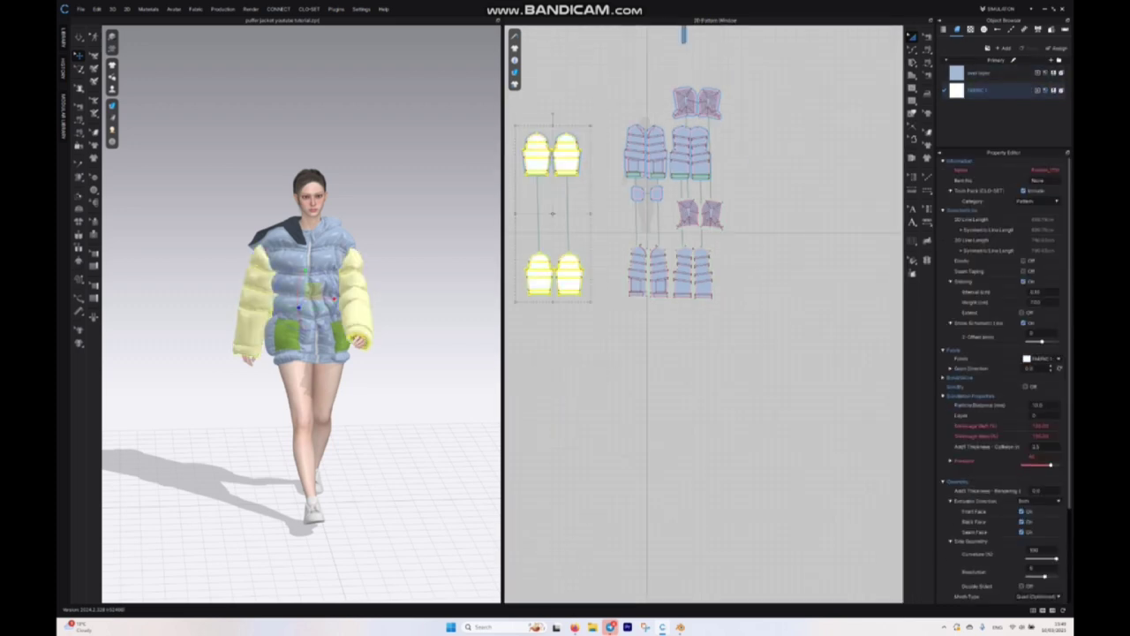
middle_click_drag(565, 336, 619, 351)
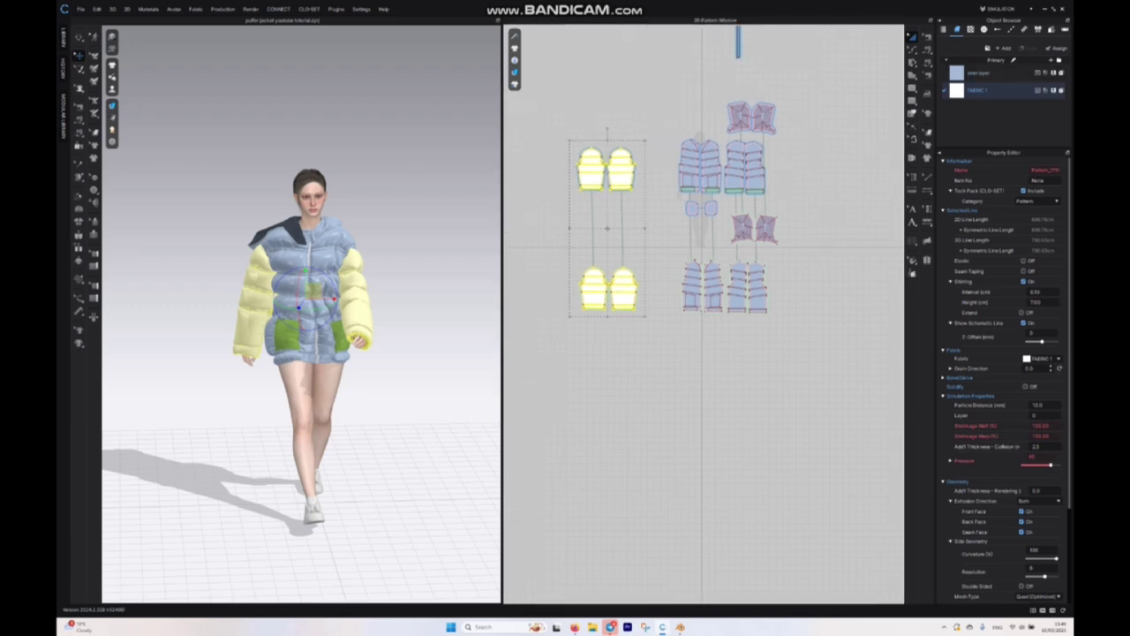
Step: Return to the UV Editor and check the white sleeve pieces in the UV layout
left_click(1002, 8)
left_click(1001, 54)
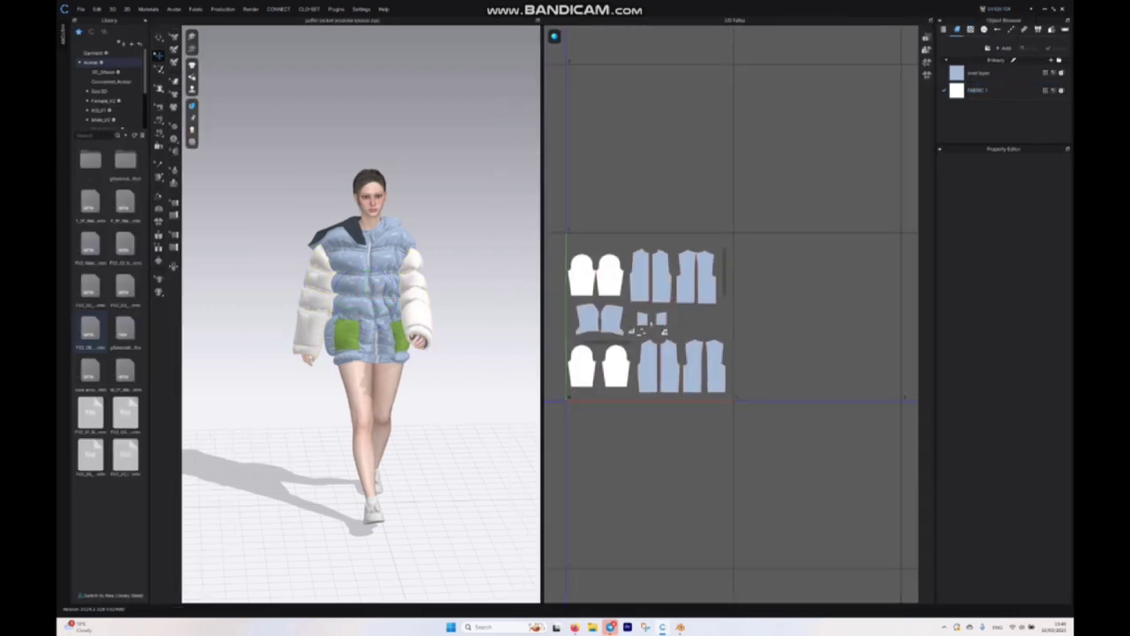
scroll(707, 232, "up", 3)
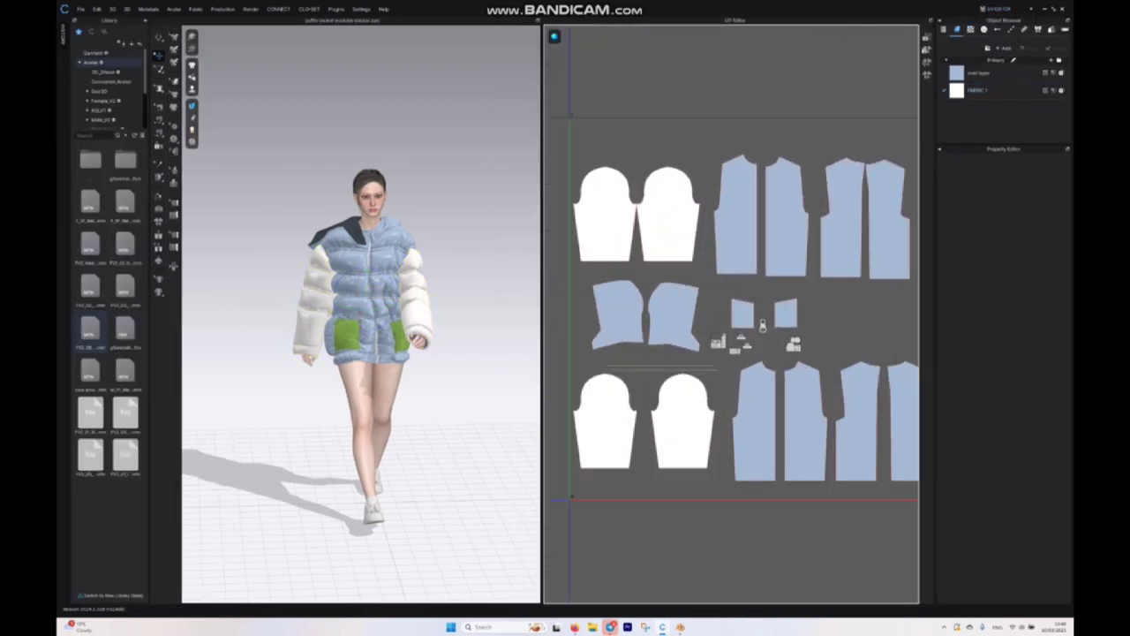
Step: Switch to Blender and give the jacket a new material named garment
scroll(685, 244, "down", 5)
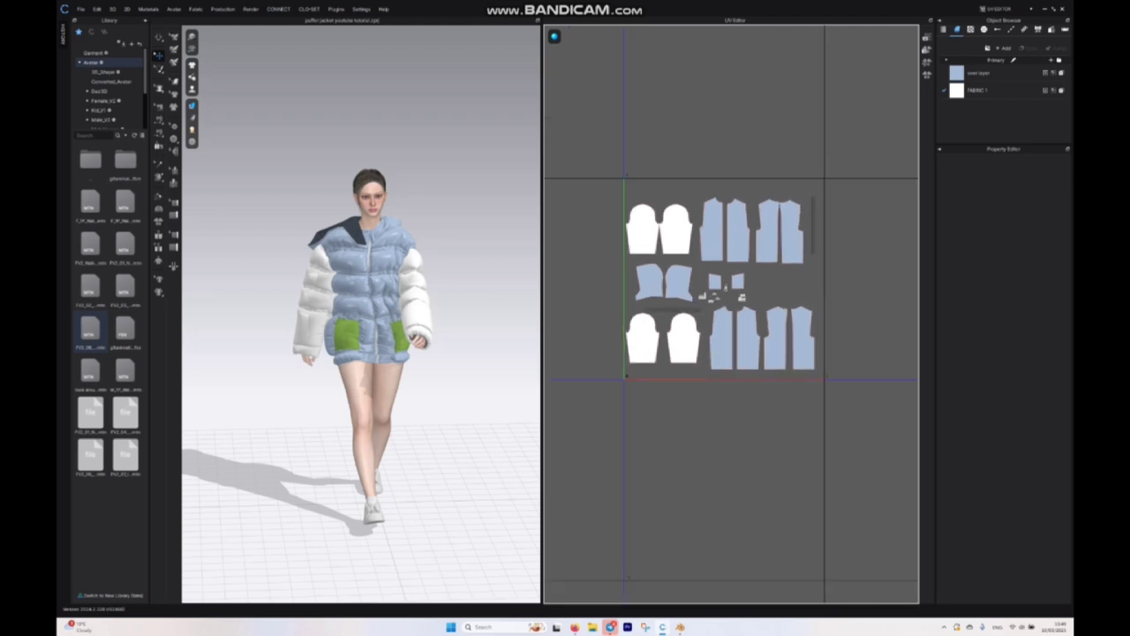
mouse_move(678, 627)
left_click(679, 580)
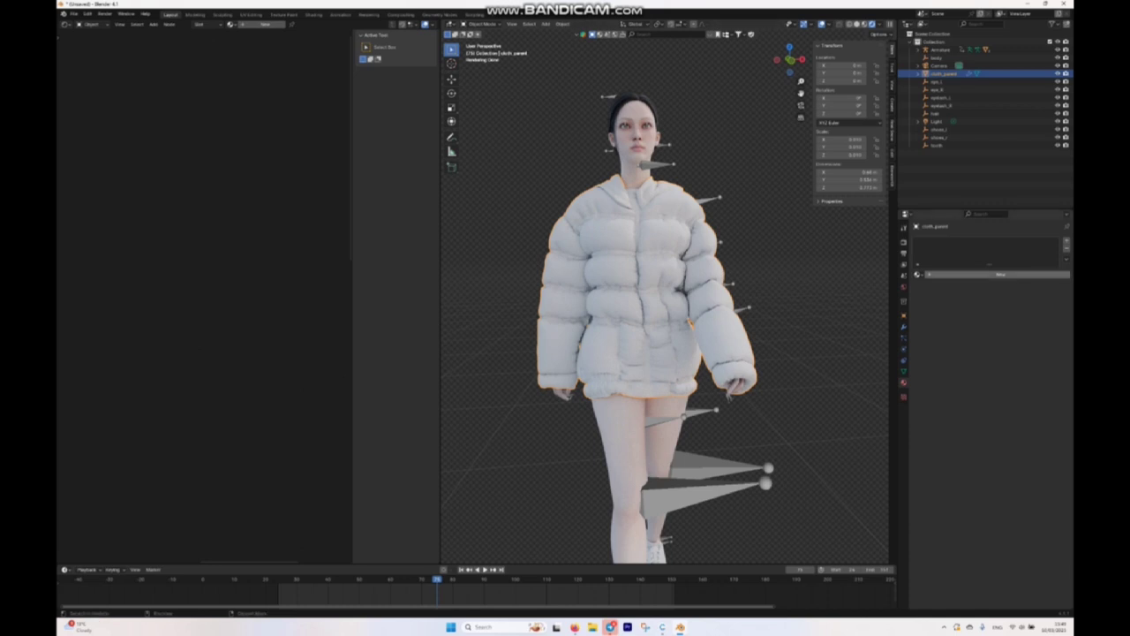
left_click(975, 275)
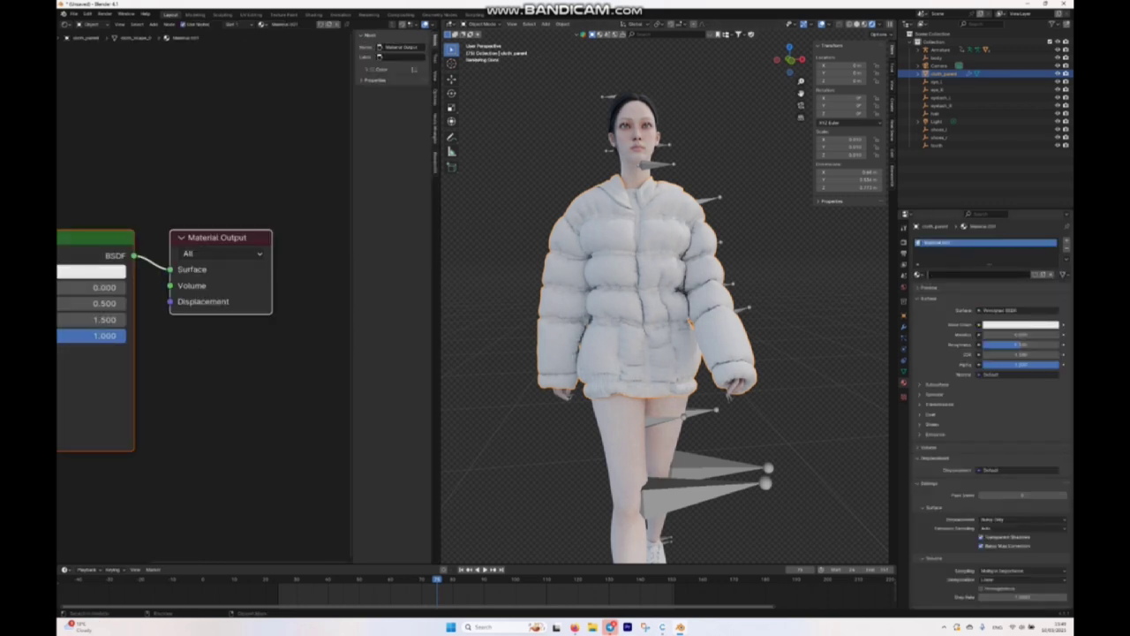
type("garment")
key("Return")
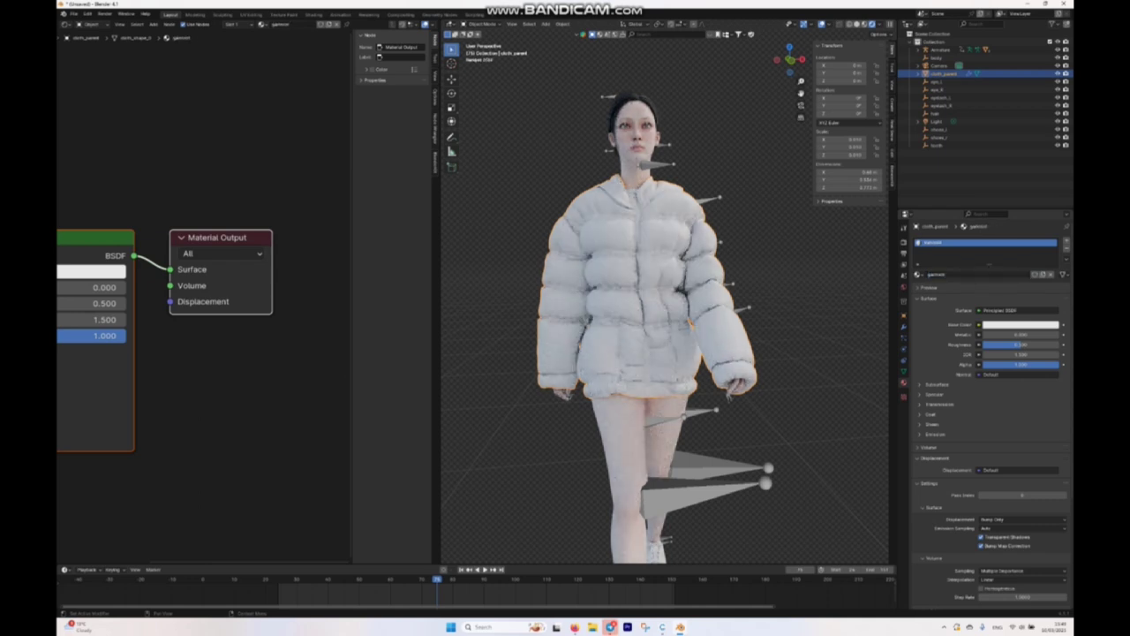
Step: Set the garment material's base color to a saturated pink
middle_click_drag(97, 351, 256, 279)
scroll(208, 287, "up", 1)
scroll(203, 293, "down", 2)
left_click(236, 215)
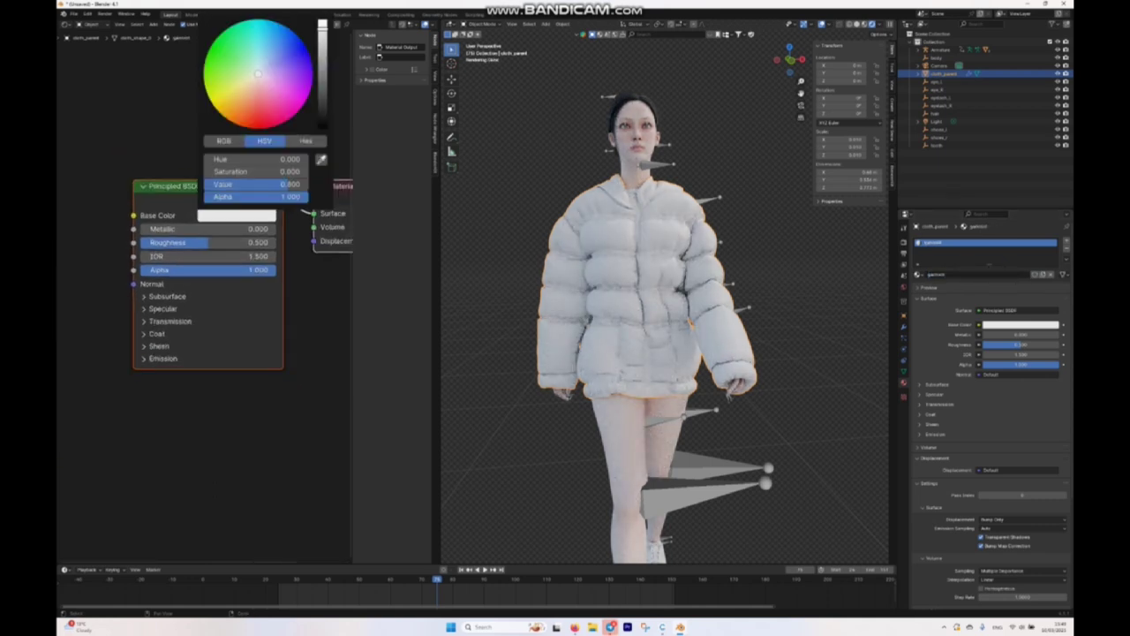
left_click_drag(280, 90, 289, 120)
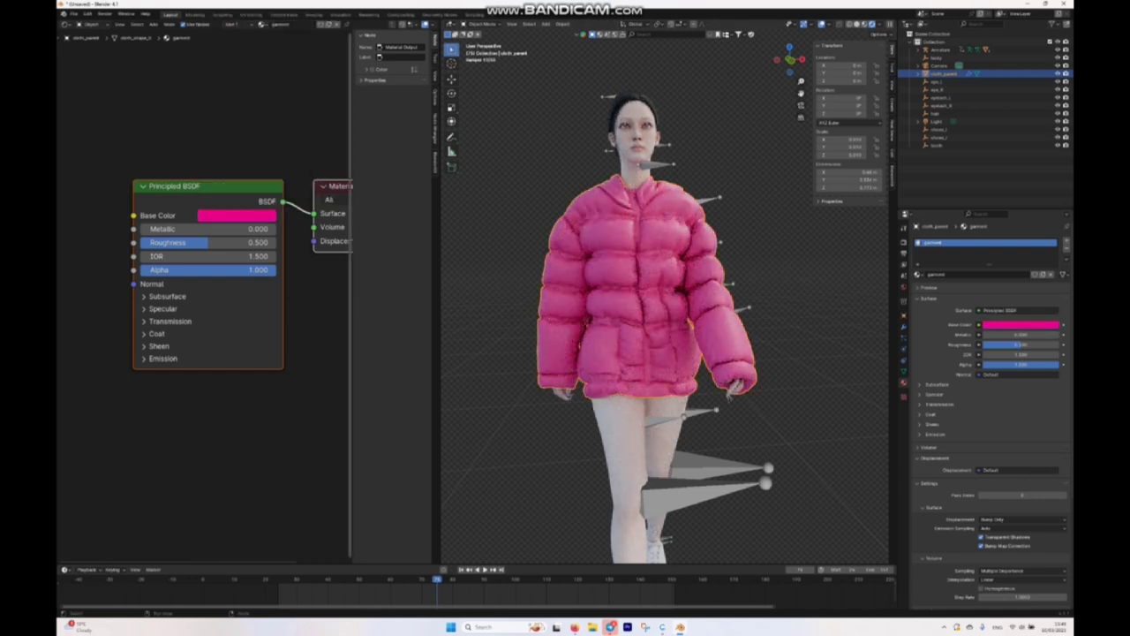
Step: Change the garment material's base color to a pale yellow
middle_click_drag(208, 291, 254, 287)
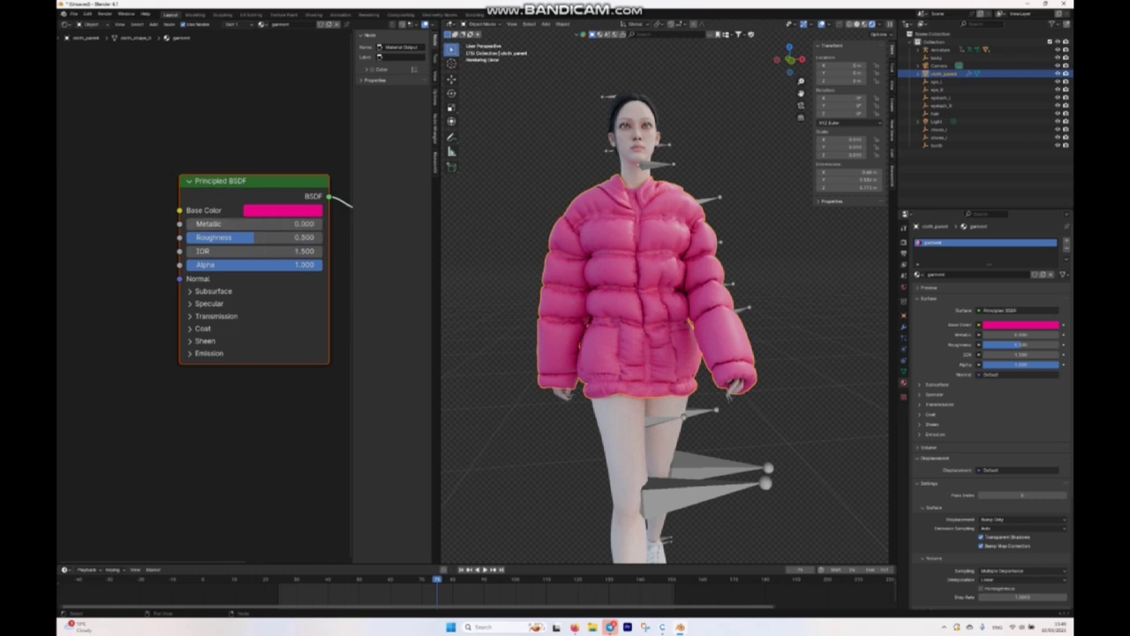
scroll(397, 353, "down", 2)
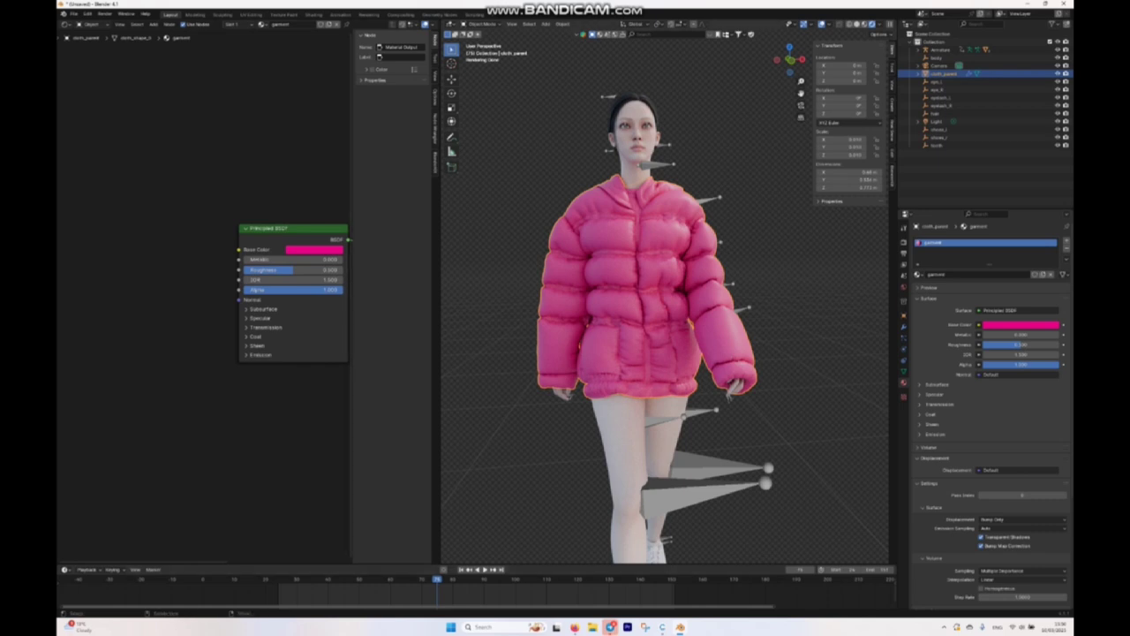
scroll(349, 366, "up", 2)
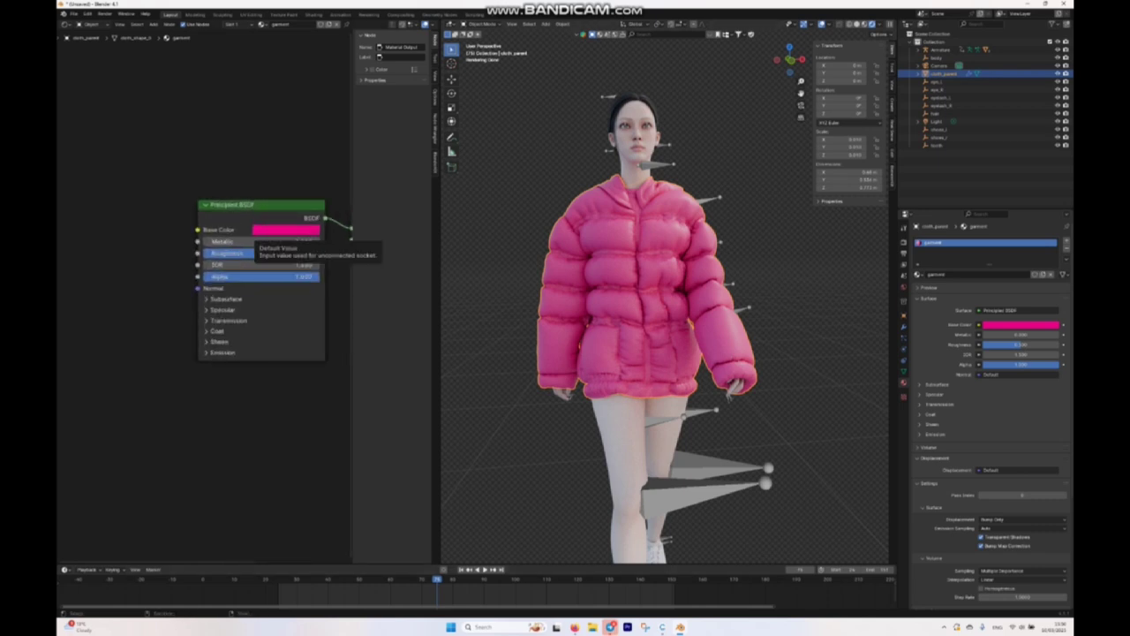
left_click(285, 230)
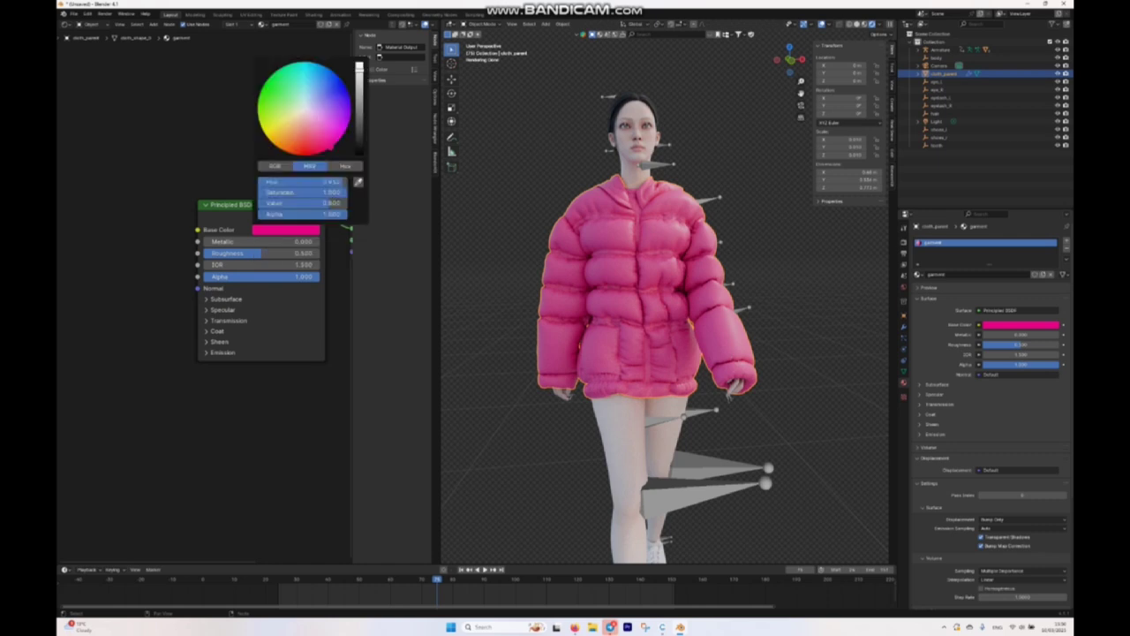
mouse_move(282, 133)
left_mouse_down()
mouse_move(269, 125)
mouse_move(309, 73)
mouse_move(317, 139)
mouse_move(300, 106)
mouse_move(305, 118)
mouse_move(293, 122)
left_mouse_up()
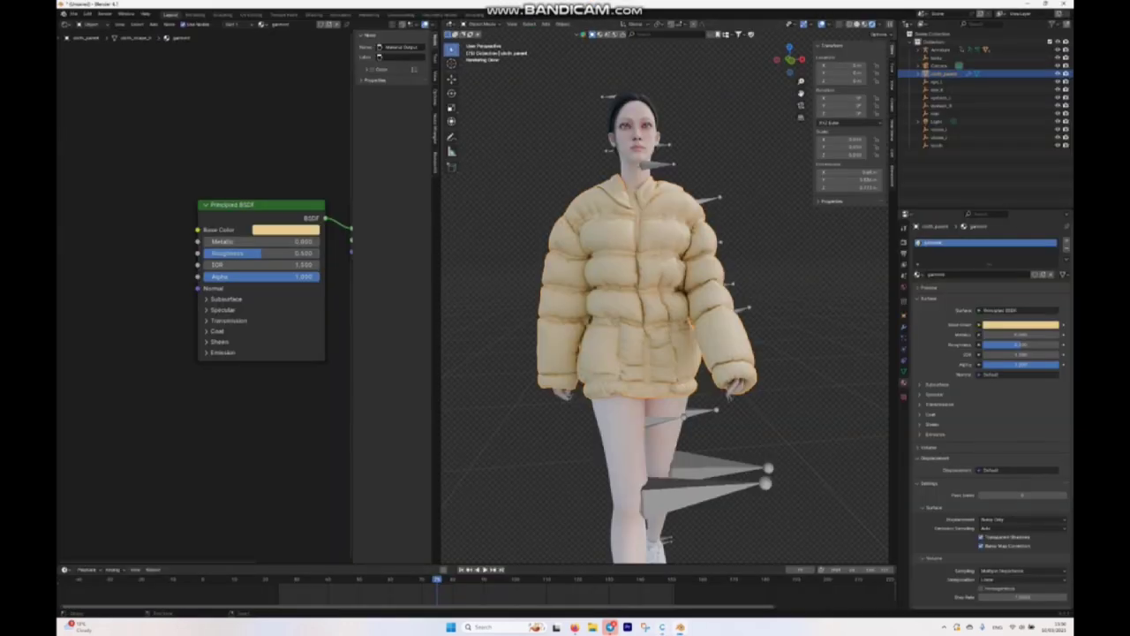
Step: Select the Principled BSDF node and check the Node Wrangler add-on in the preferences
left_click(256, 204)
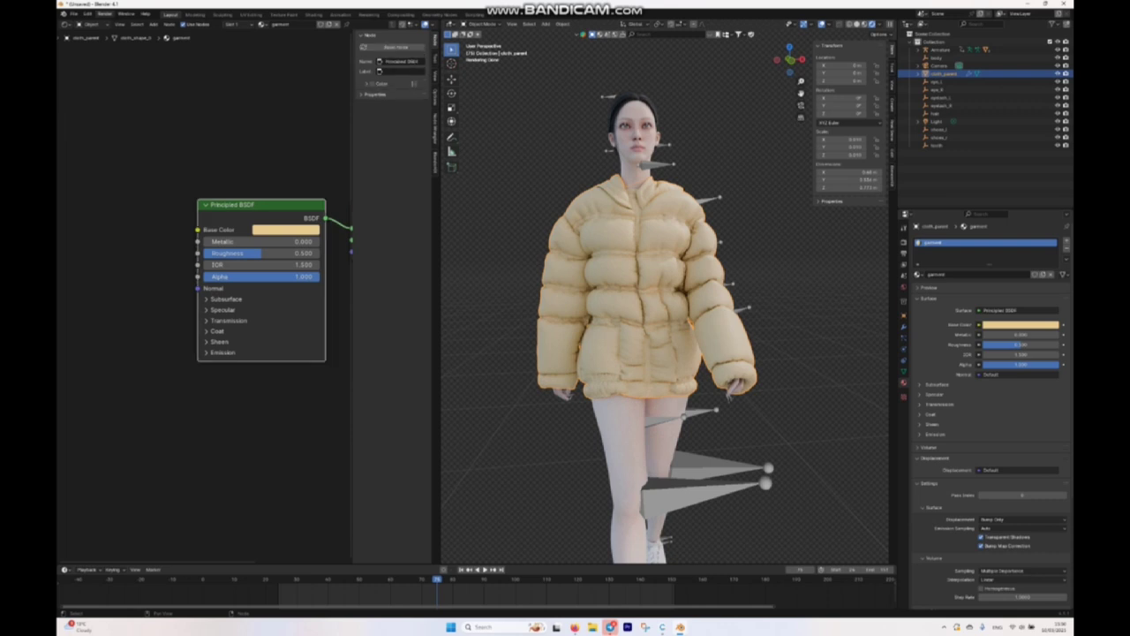
left_click(87, 14)
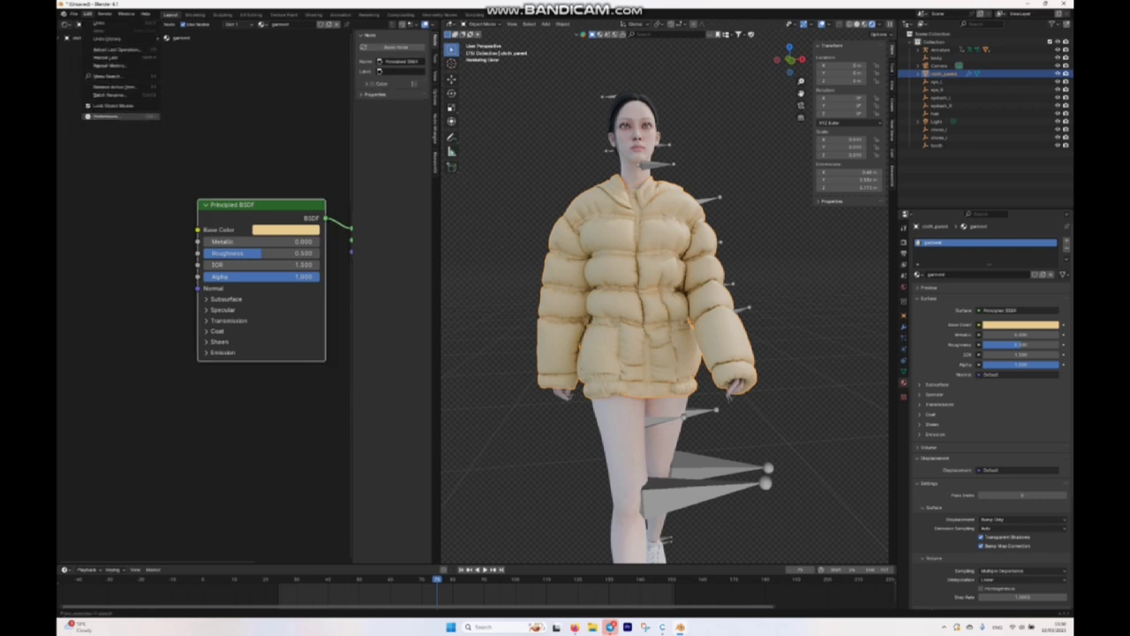
left_click(106, 115)
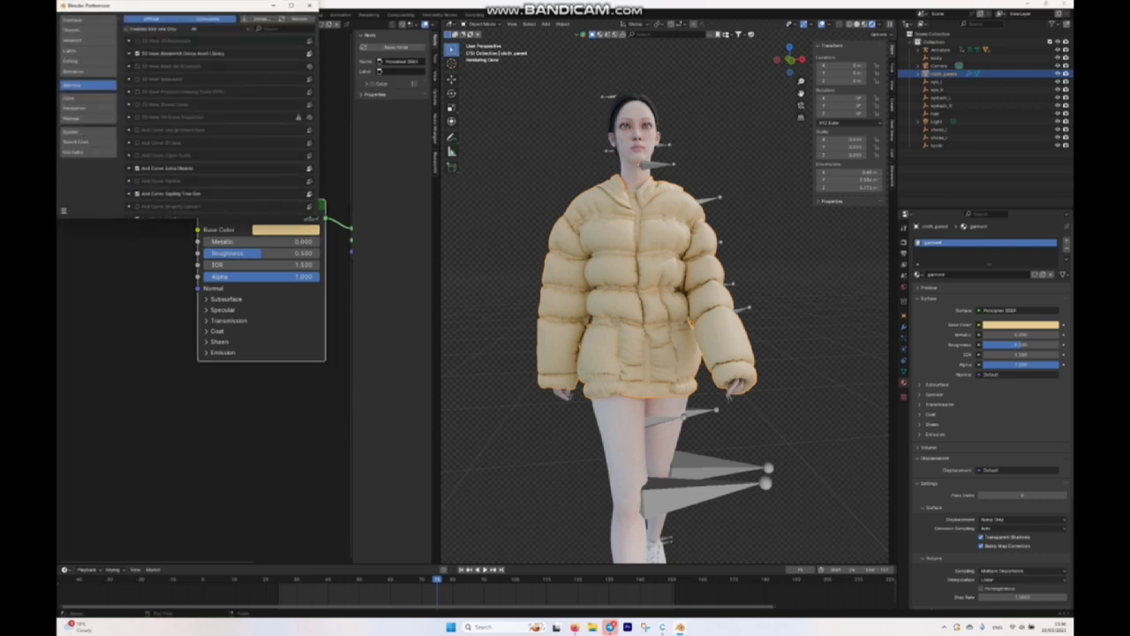
type("no")
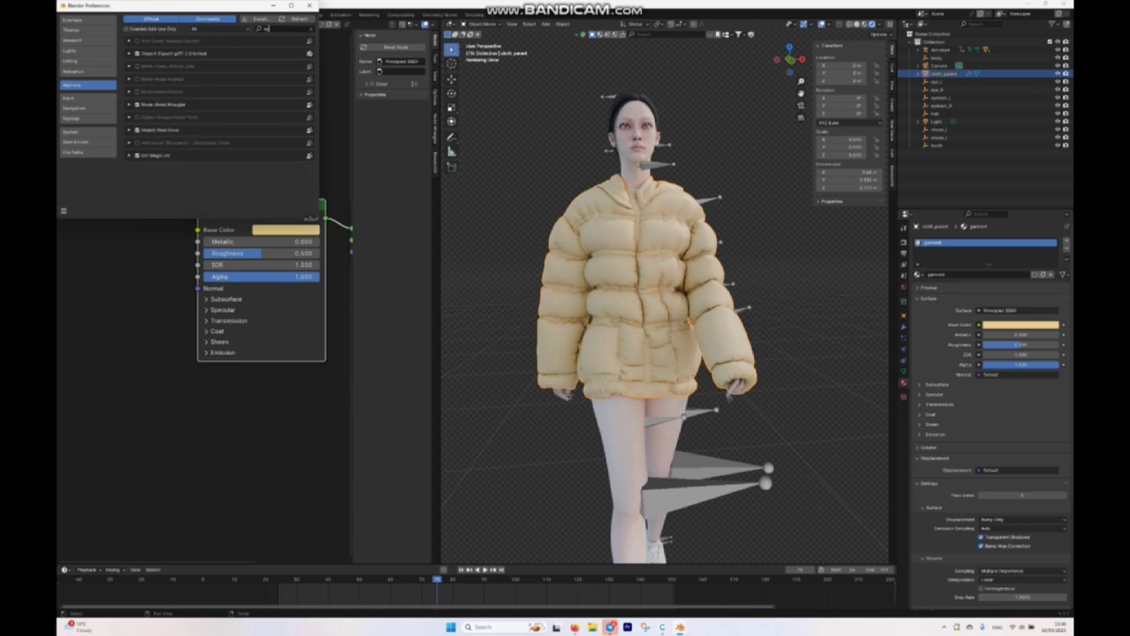
type("dee")
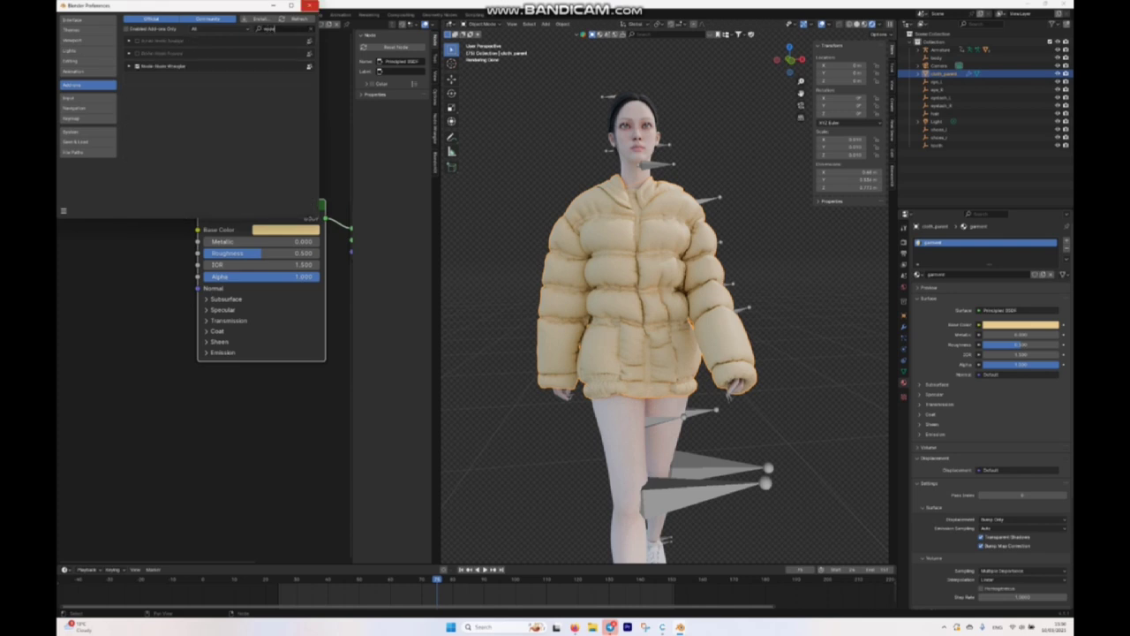
left_click(309, 5)
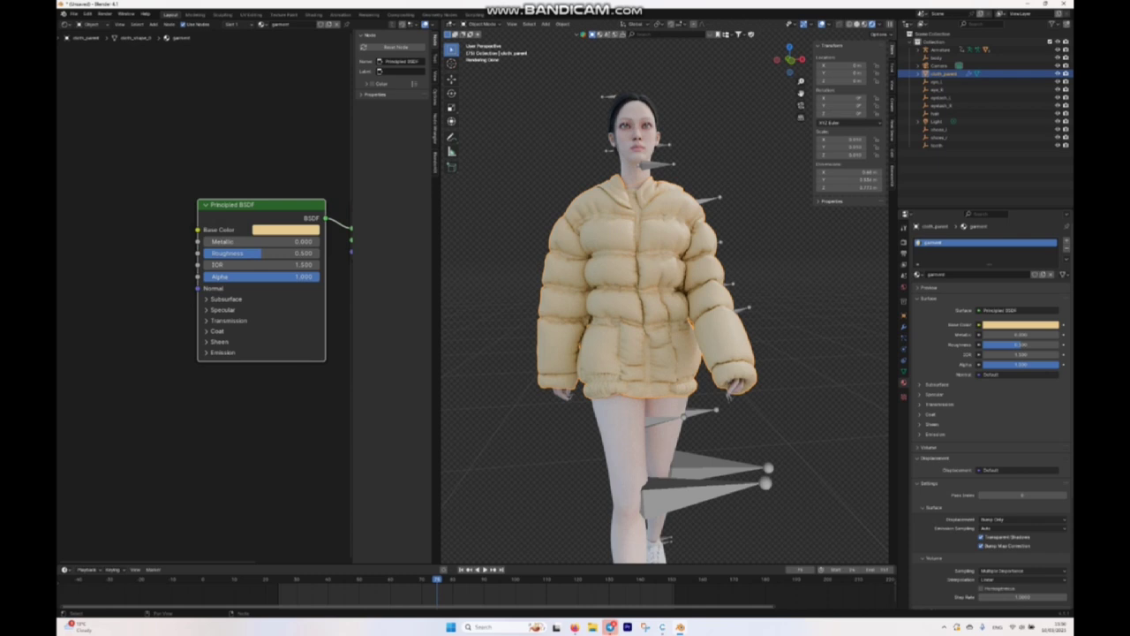
Step: Start the Principled Texture Setup, open the jacket's export folder in Downloads and list its files sorted by name
key("ctrl+shift+t")
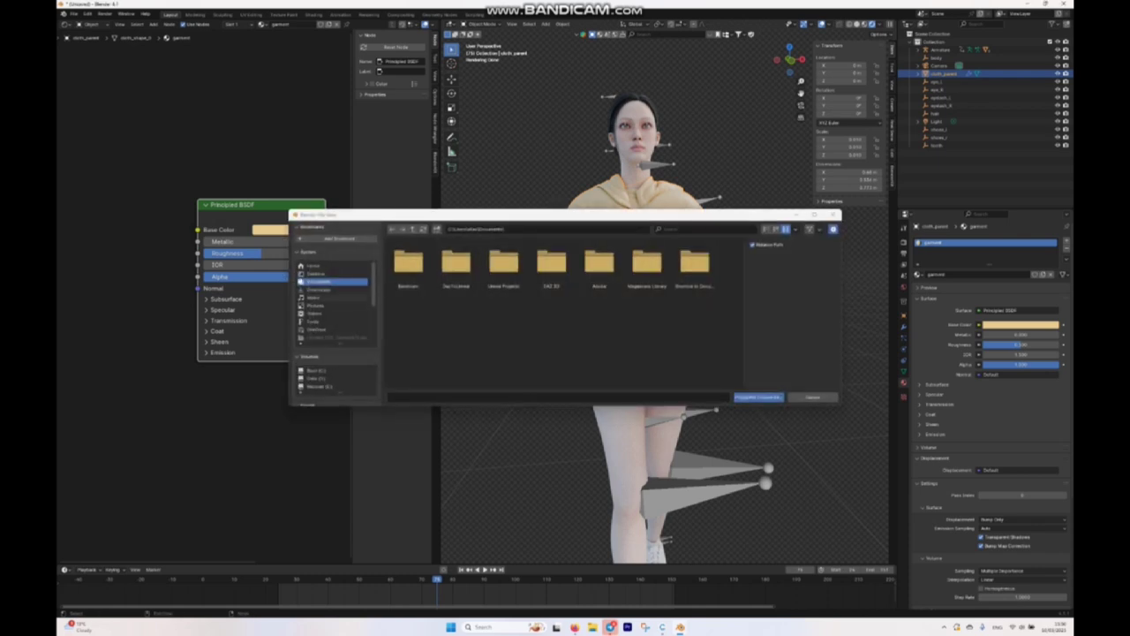
left_click(313, 289)
double_click(408, 262)
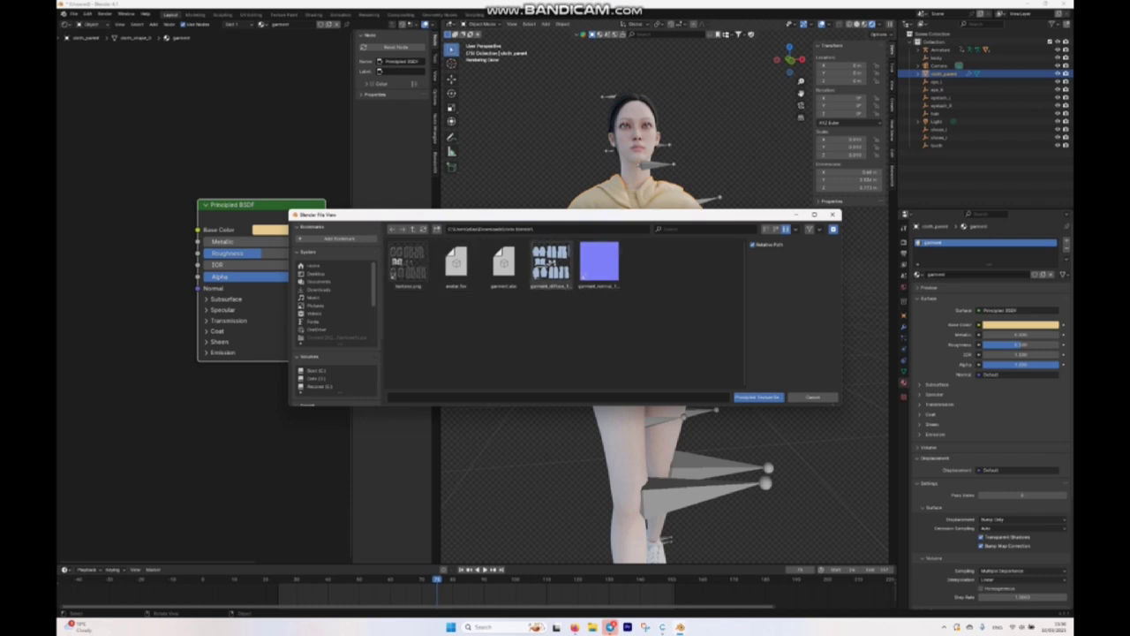
left_click(765, 229)
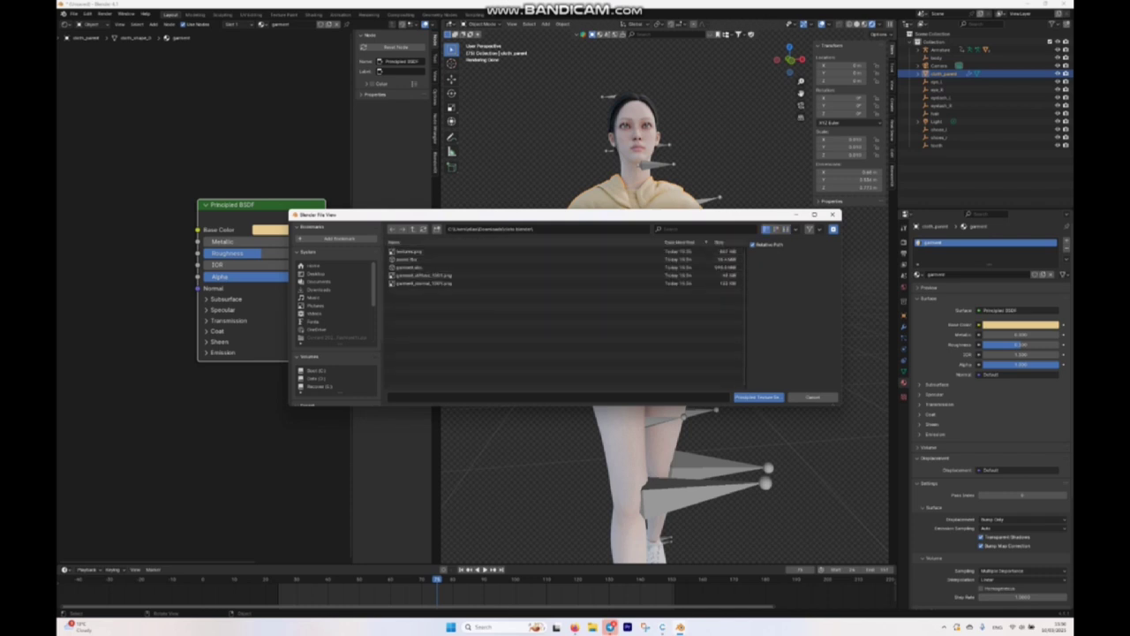
right_click(505, 282)
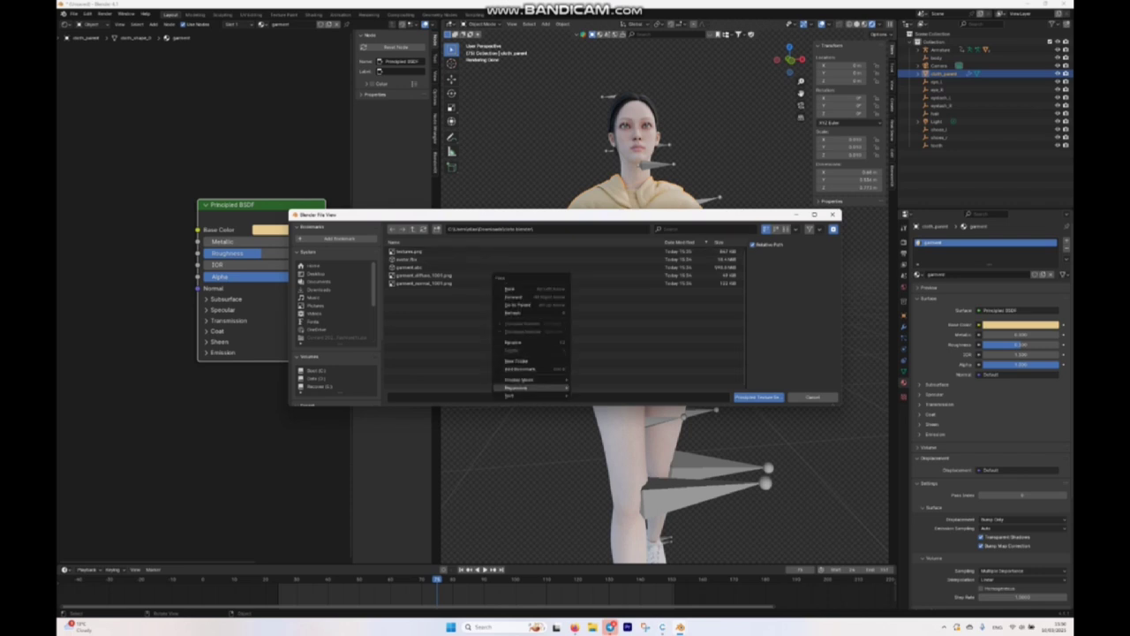
mouse_move(530, 395)
left_click(590, 369)
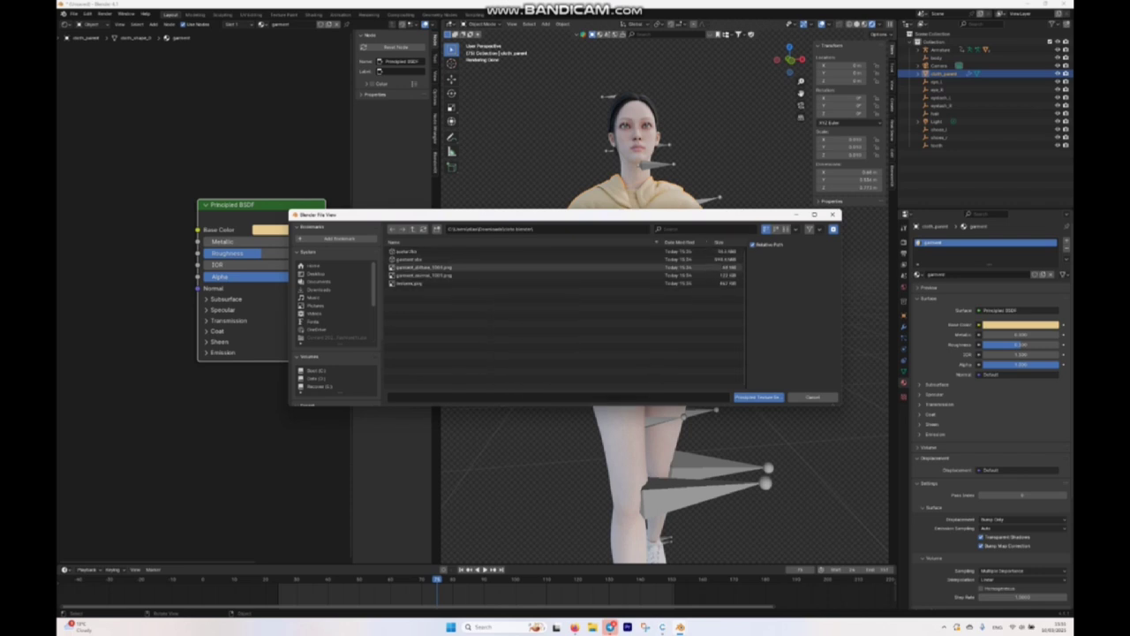
Step: Load the folder's three PNG textures, including garment_diffuse_1001.png and garment_normal_1001.png, into the garment material and inspect the jacket
left_click(424, 267)
left_click(424, 283, "shift")
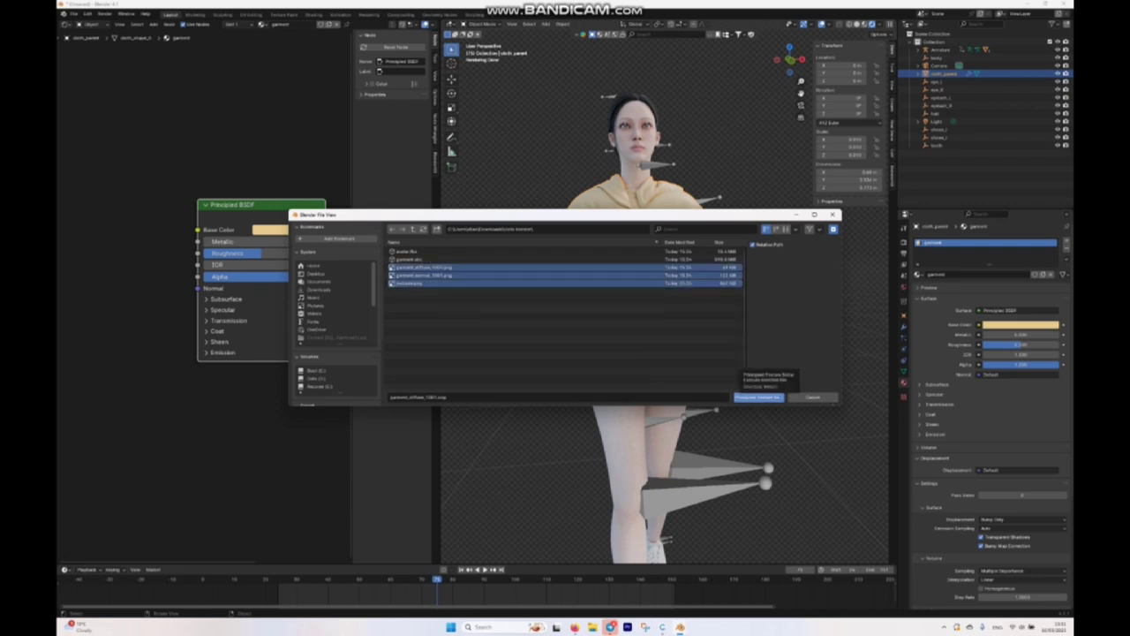
left_click(757, 397)
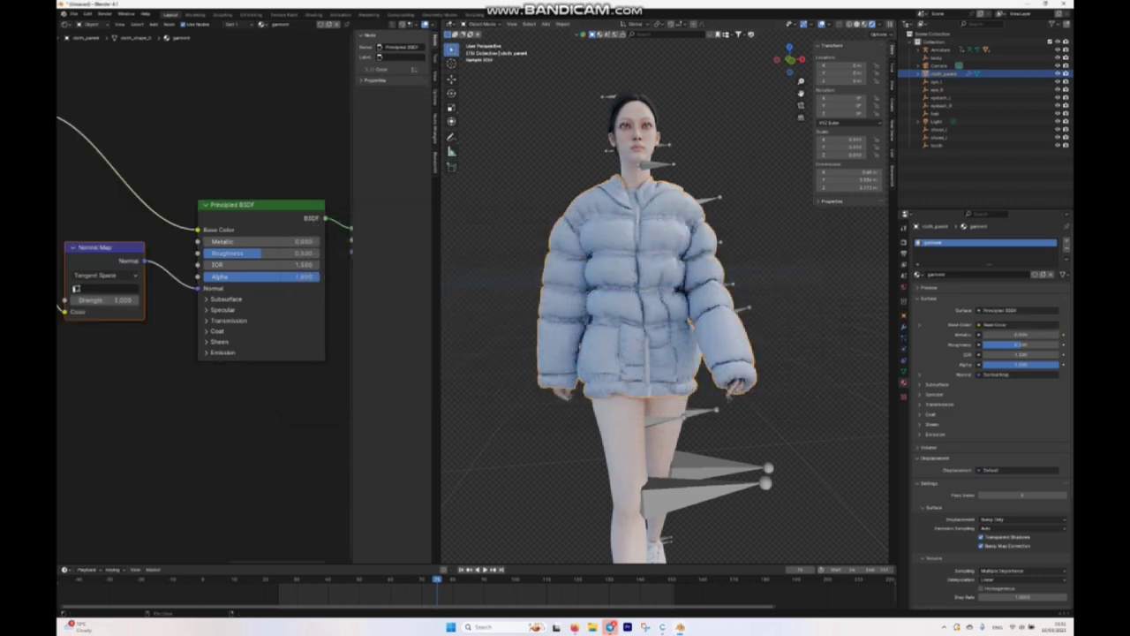
scroll(664, 291, "up", 5)
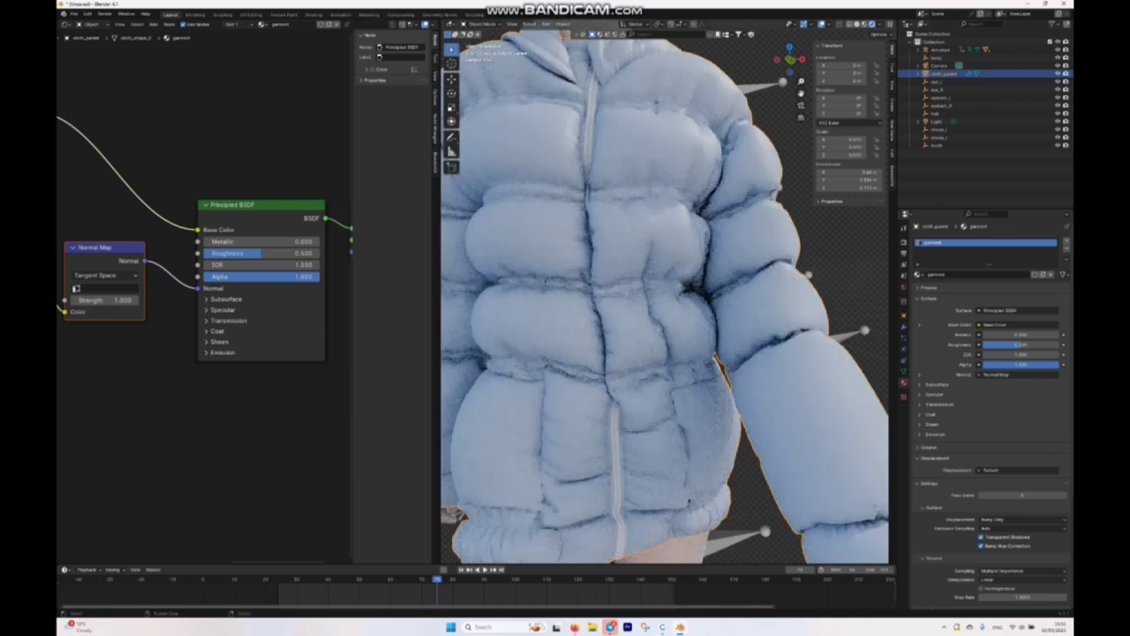
scroll(664, 291, "down", 2)
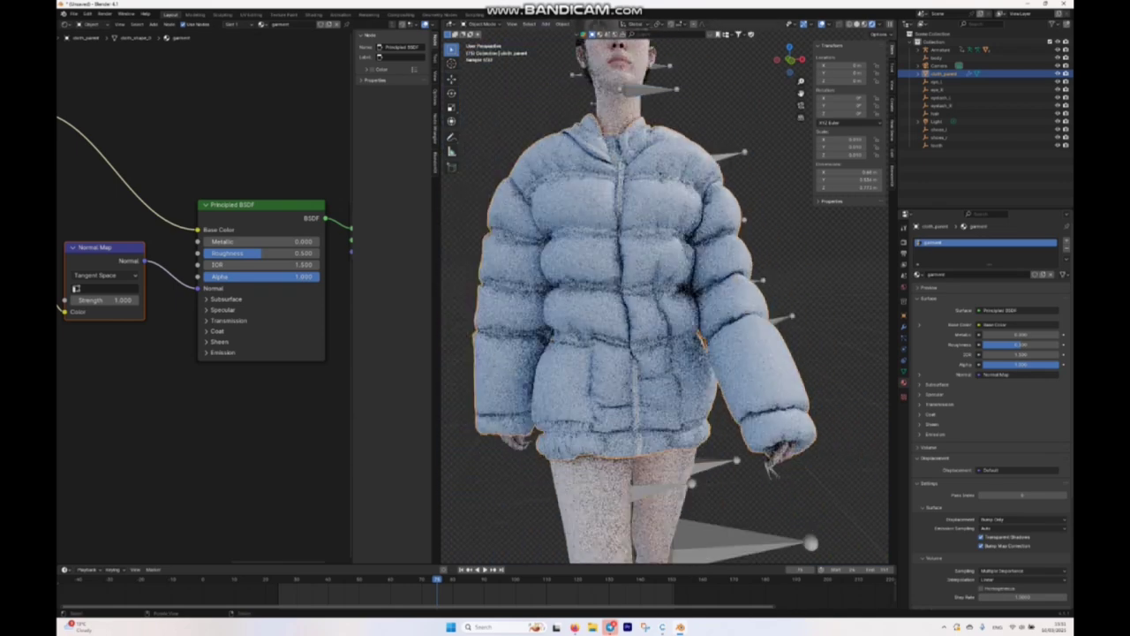
Step: Assign the jacket's UV map to the Normal Map node and lower the material's roughness to about 0.405
middle_click_drag(114, 220, 187, 230)
left_click(181, 298)
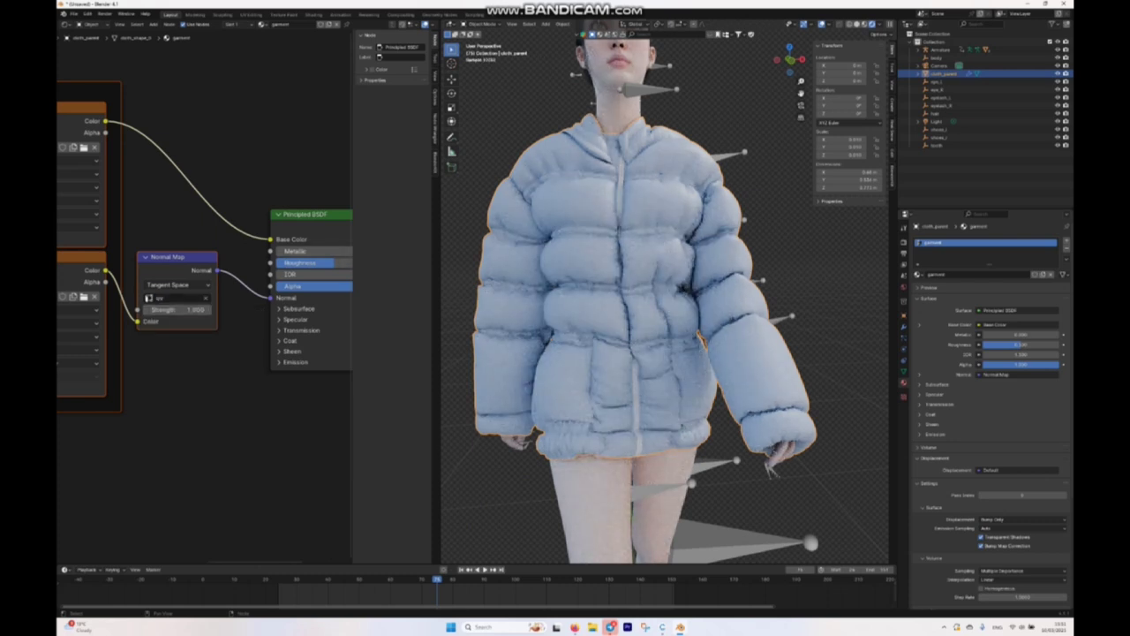
middle_click_drag(331, 239, 253, 236)
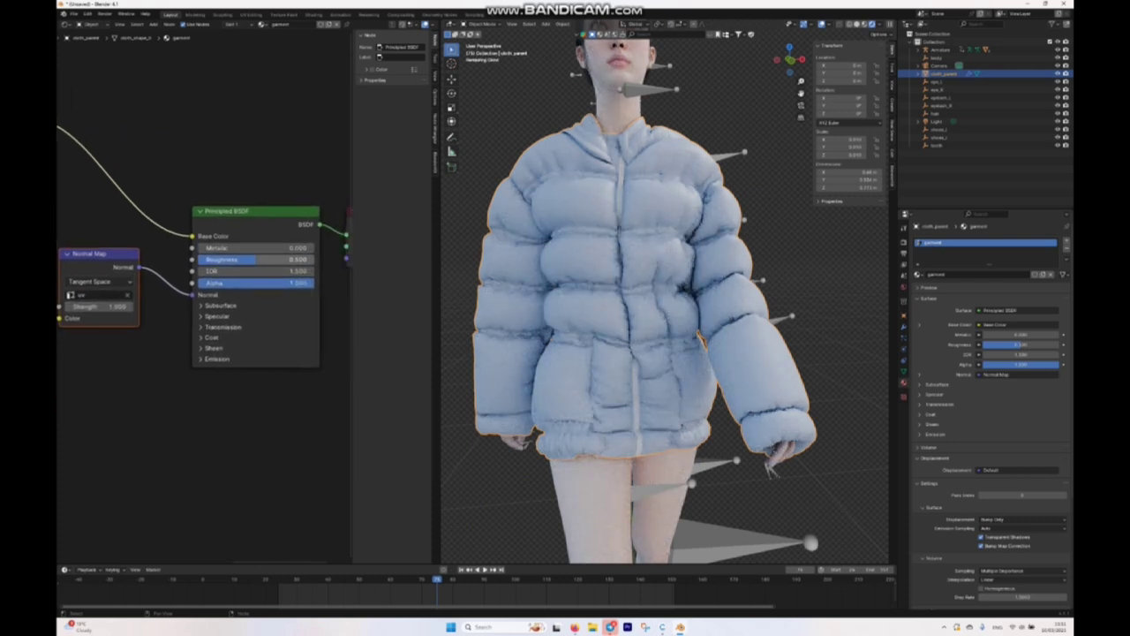
mouse_move(265, 259)
left_mouse_down()
mouse_move(206, 260)
mouse_move(251, 260)
left_mouse_up()
Step: View the textured jacket and avatar through the scene camera with the whole camera frame in view
middle_click_drag(618, 309, 675, 323)
scroll(664, 309, "down", 4)
scroll(662, 353, "down", 2)
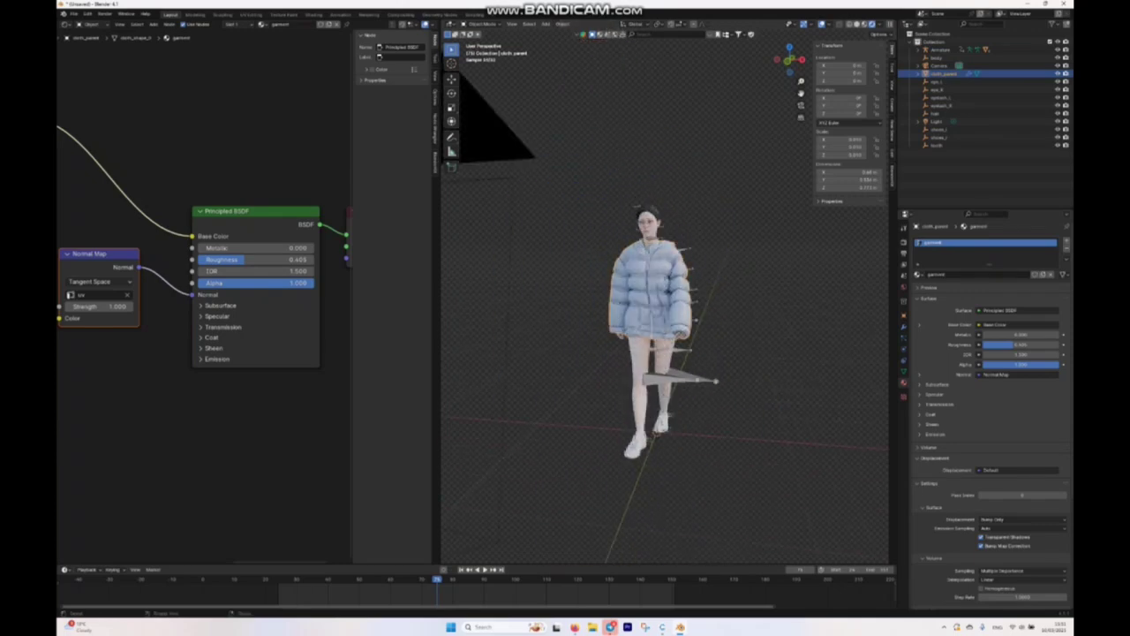
left_click(801, 105)
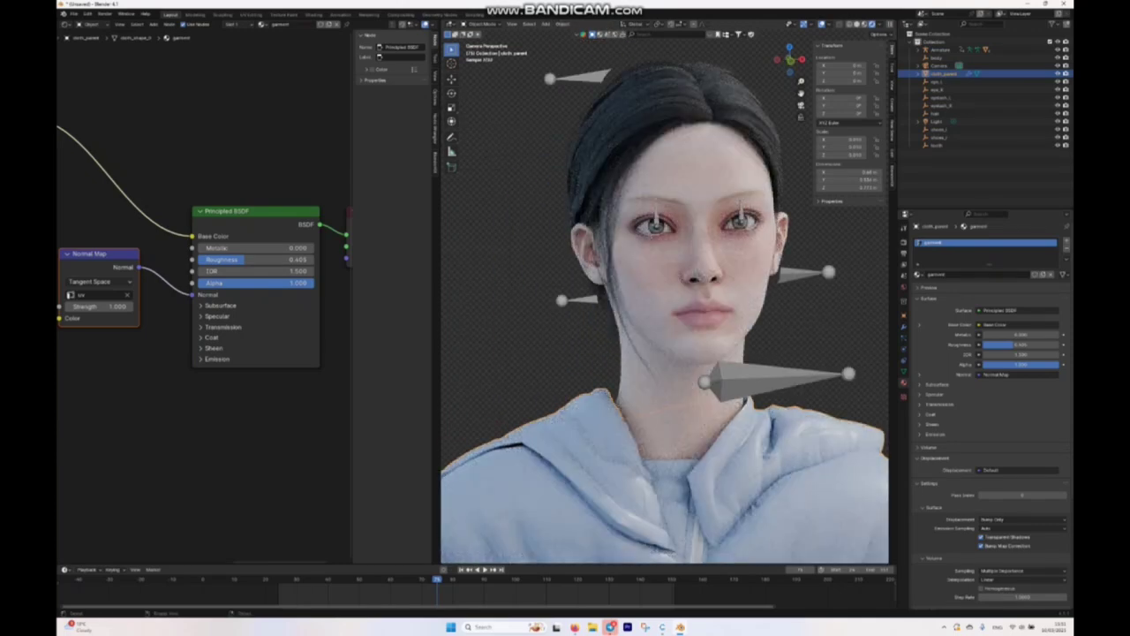
scroll(666, 318, "down", 6)
scroll(748, 539, "down", 4)
scroll(748, 539, "up", 2)
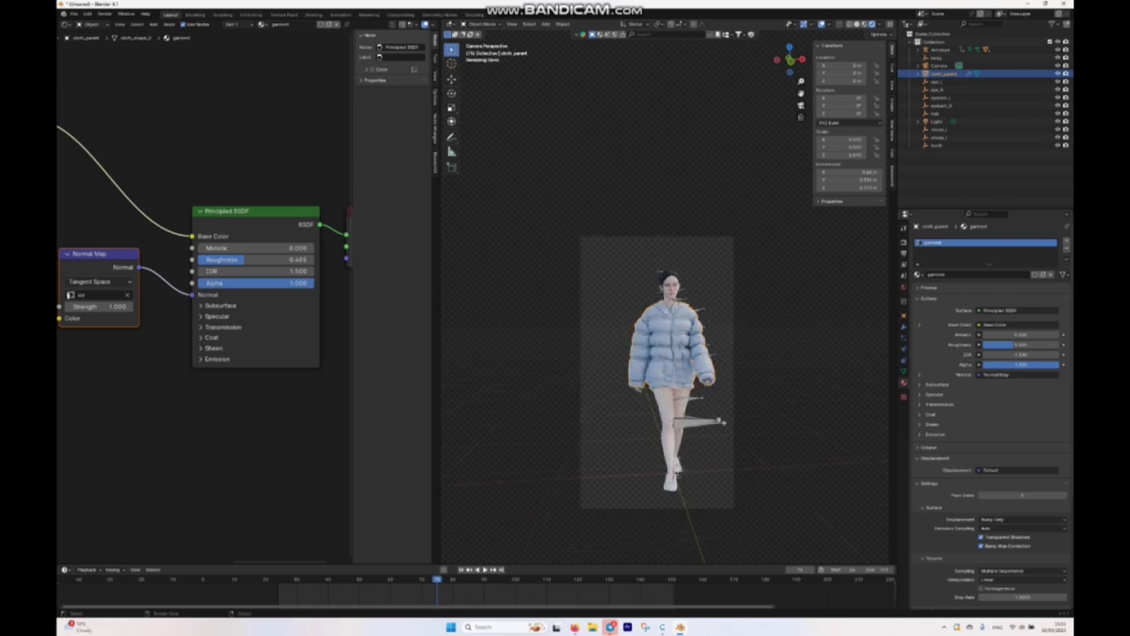